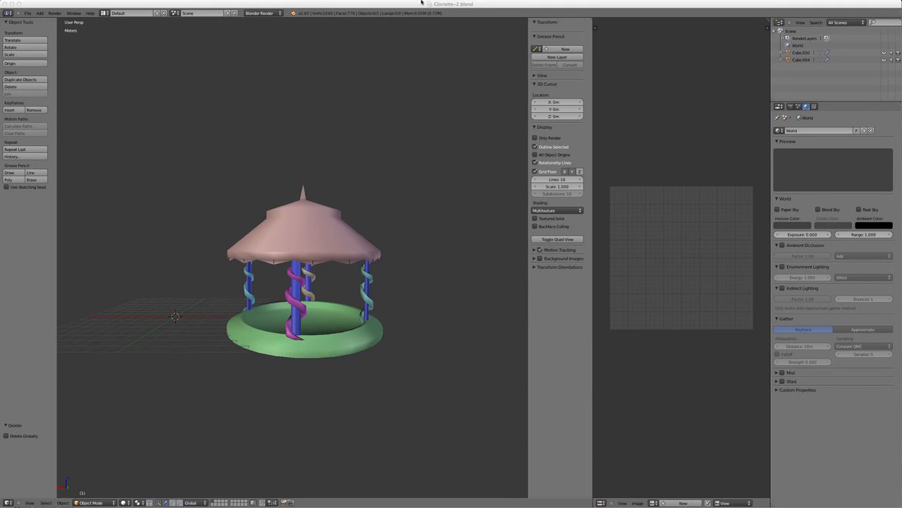
Isolate the roof object by hiding everything else and enter Edit Mode with all of its geometry deselected.
right_click(319, 241)
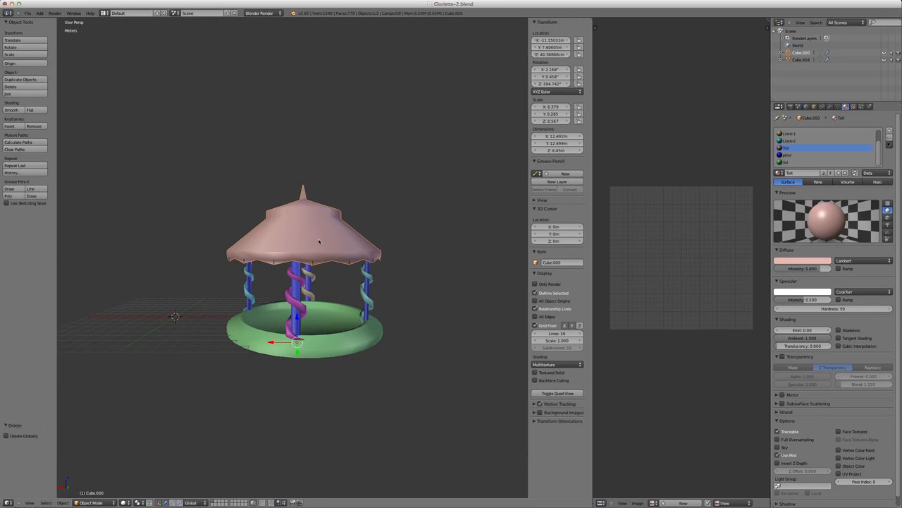
key("shift+h")
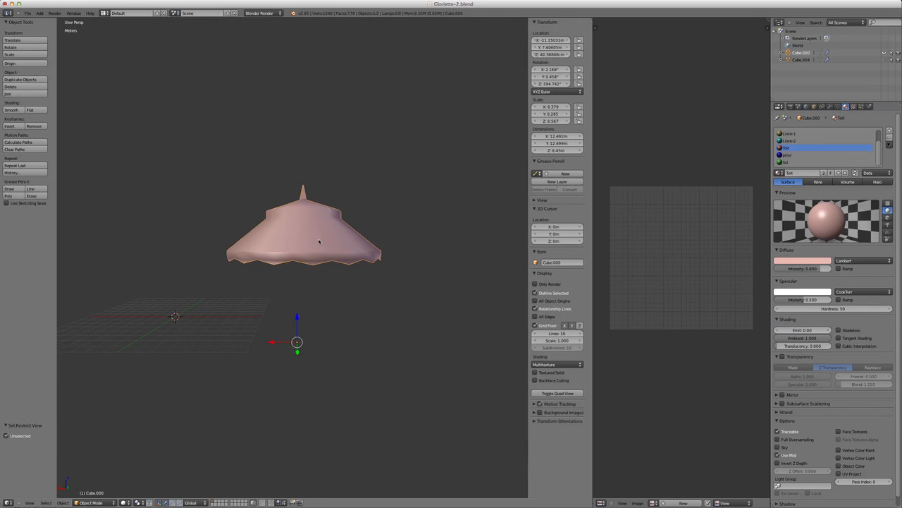
key("Tab")
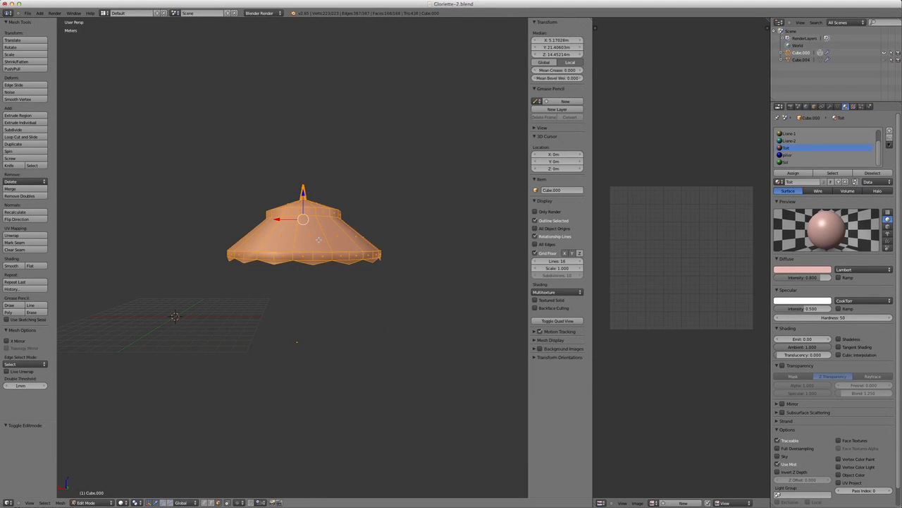
key("a")
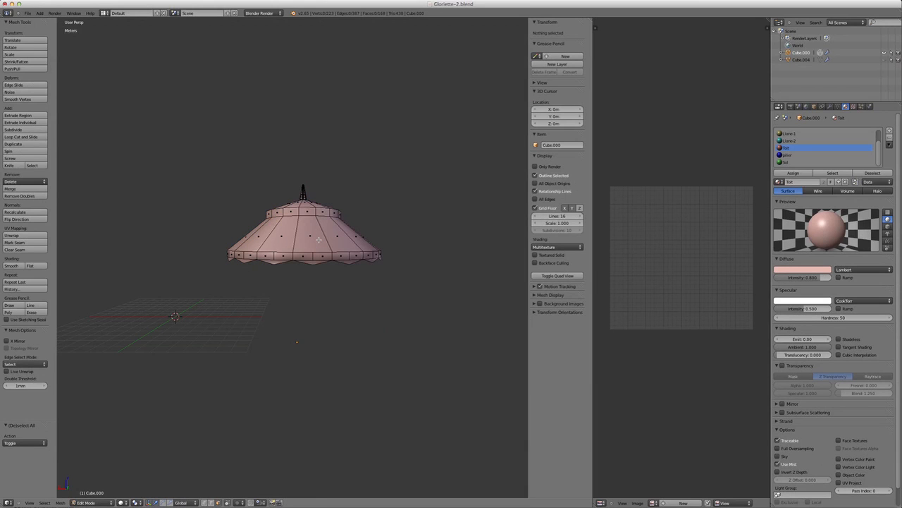
Circle-select the roof's upward-facing faces in top view and unwrap them with Project From View.
key("KP_7")
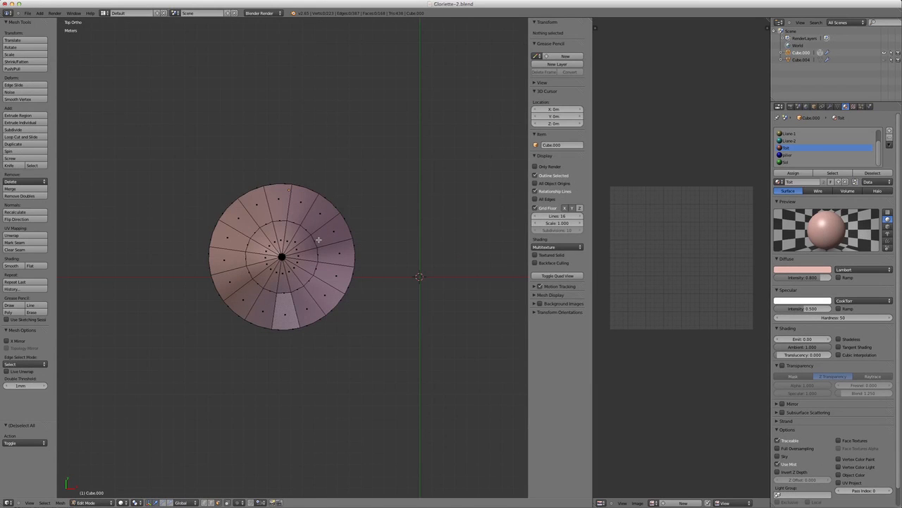
scroll(303, 249, "up", 1)
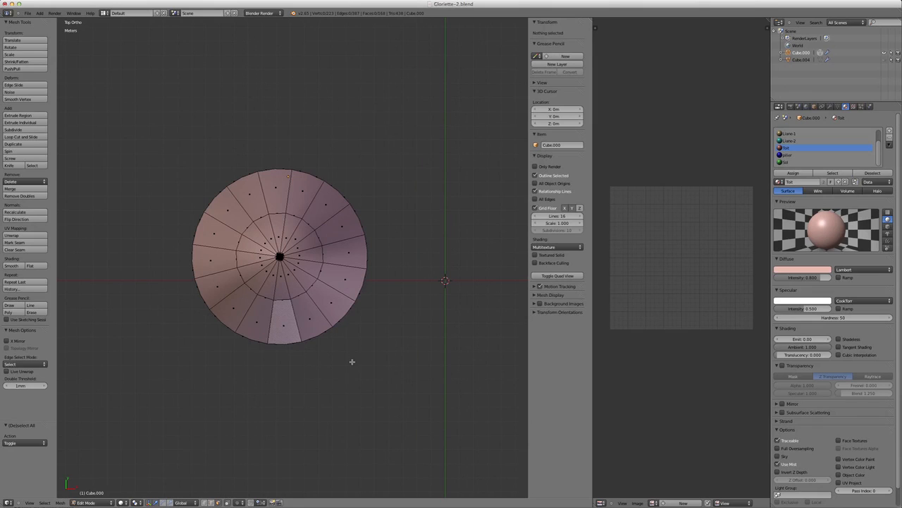
key("c")
scroll(352, 362, "down", 2)
scroll(352, 362, "up", 3)
scroll(352, 362, "down", 3)
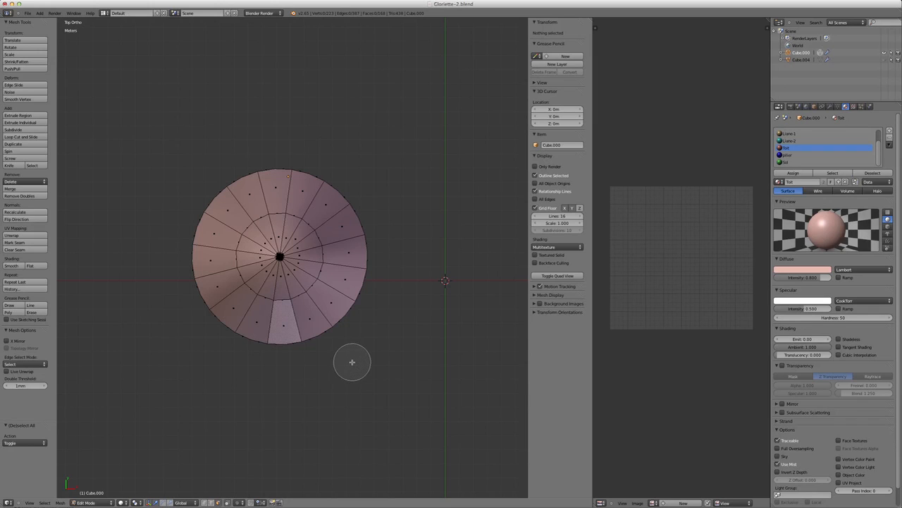
scroll(352, 362, "up", 3)
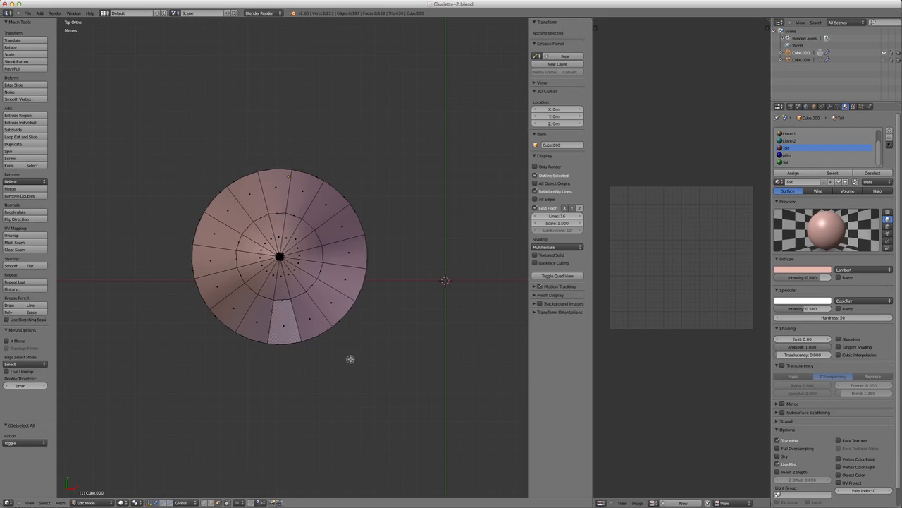
mouse_move(295, 324)
left_mouse_down()
mouse_move(336, 278)
mouse_move(337, 236)
mouse_move(304, 194)
mouse_move(282, 189)
mouse_move(222, 213)
mouse_move(218, 288)
mouse_move(267, 310)
mouse_move(303, 283)
mouse_move(311, 240)
mouse_move(291, 224)
mouse_move(255, 238)
mouse_move(251, 263)
mouse_move(272, 284)
mouse_move(315, 270)
mouse_move(309, 290)
left_mouse_up()
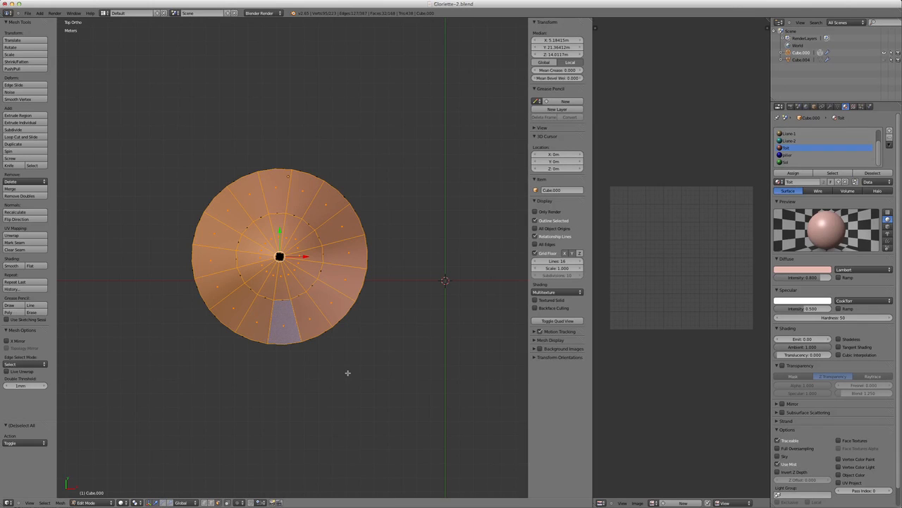
key("u")
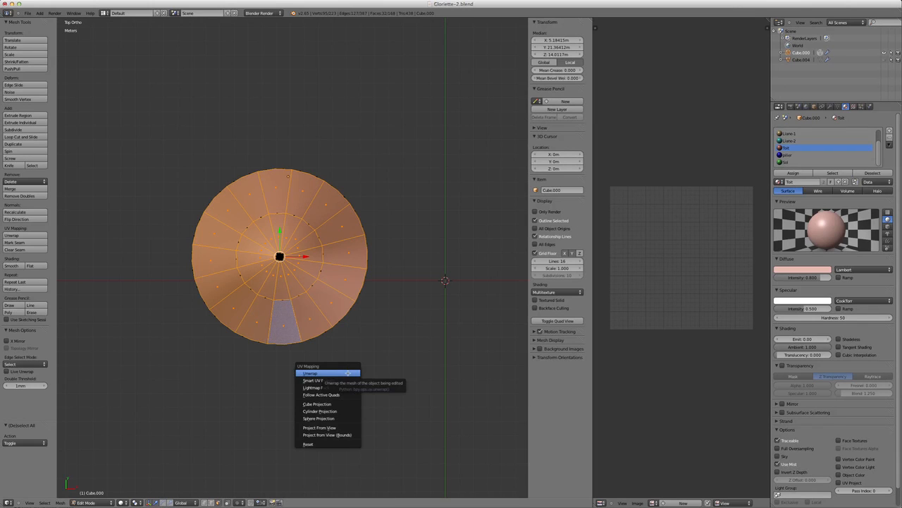
left_click(330, 427)
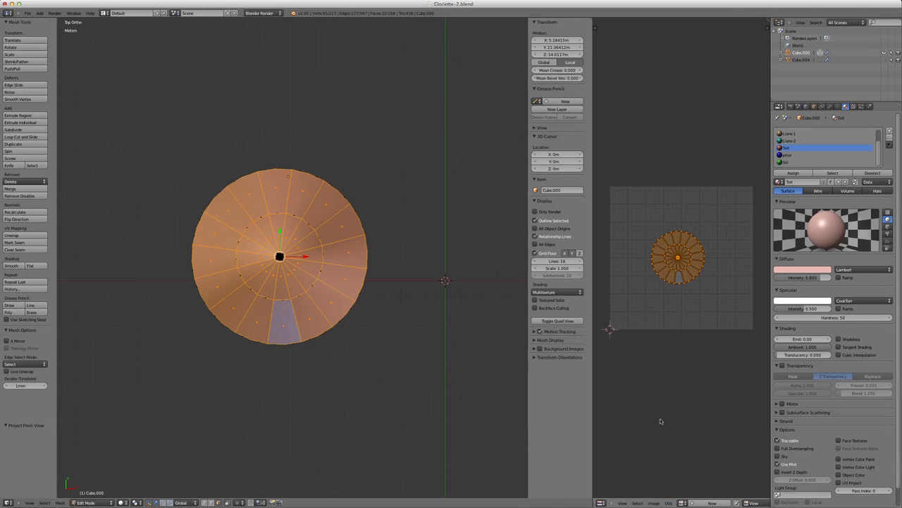
Widen the UV editor area and enable synchronised selection between the UVs and the mesh.
left_click_drag(591, 397, 529, 402)
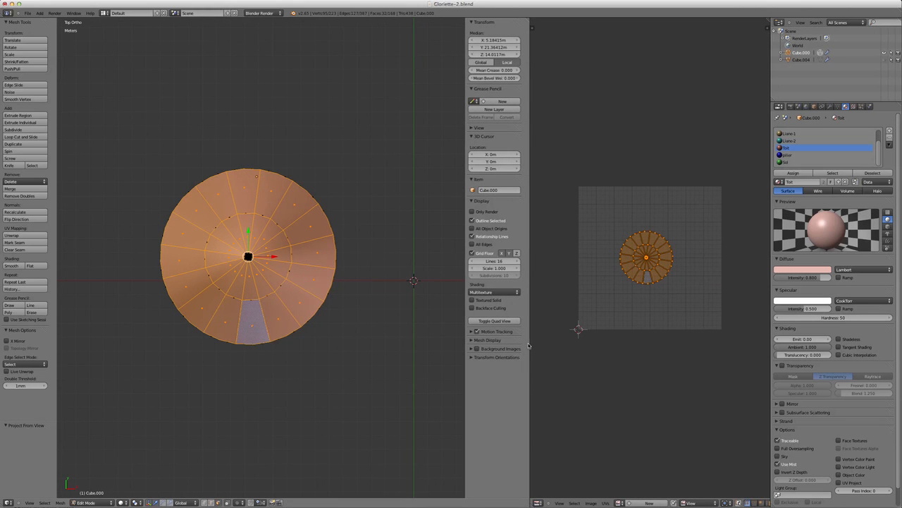
left_click_drag(529, 342, 513, 345)
scroll(578, 365, "up", 3)
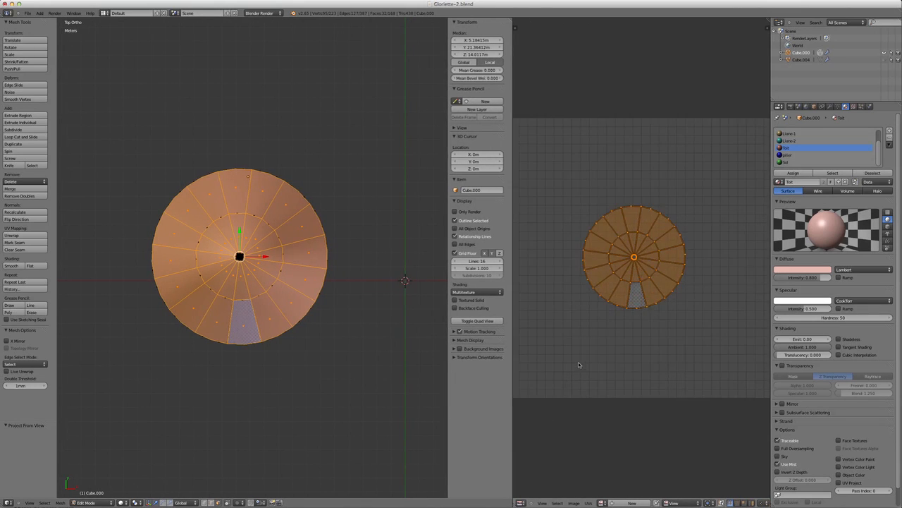
scroll(579, 364, "down", 1)
scroll(696, 439, "down", 2)
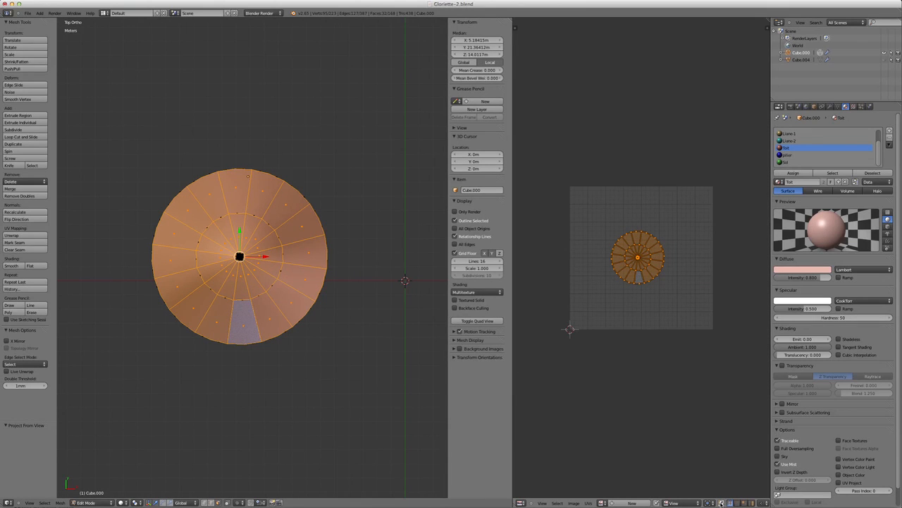
left_click(721, 502)
Move the roof-top UV island about X -0.46, Y 1.05, outside the UV grid, and hide its faces in the mesh.
key("g")
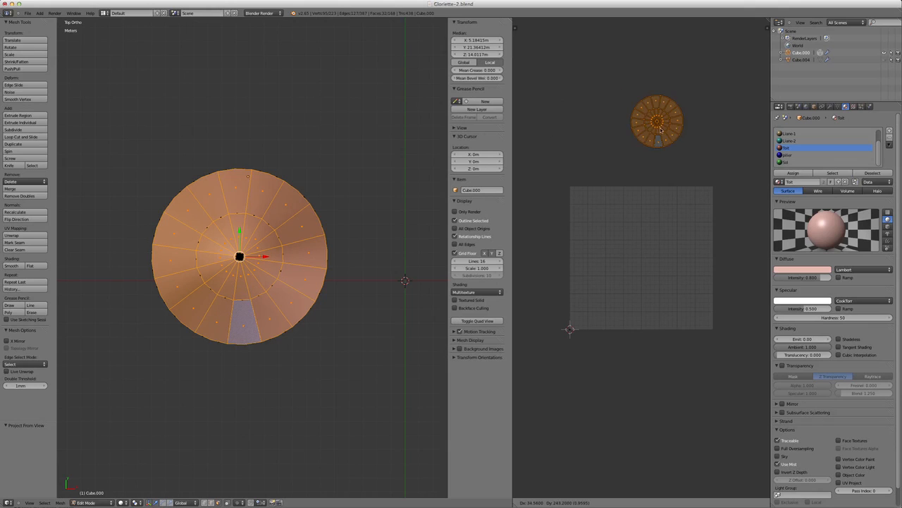
left_click(593, 131)
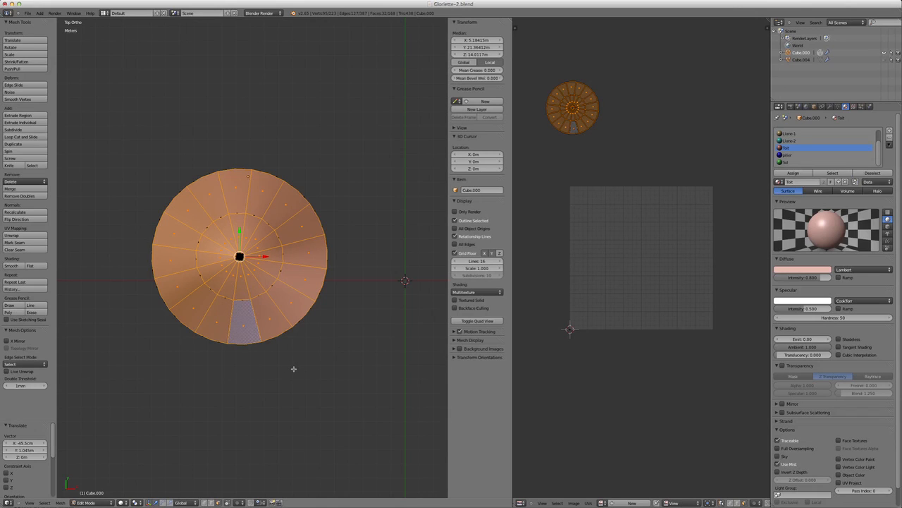
key("h")
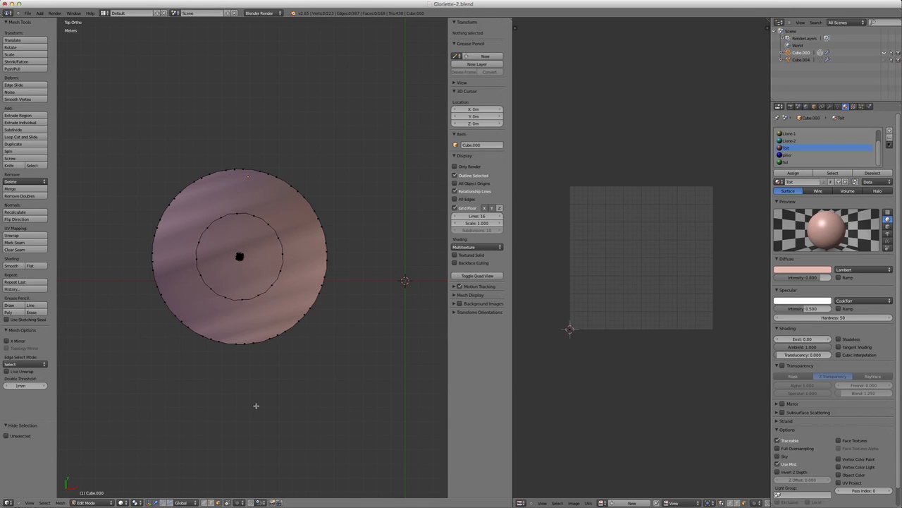
Select the roof's underside faces and unwrap them with Project From View from the top.
left_click(204, 301)
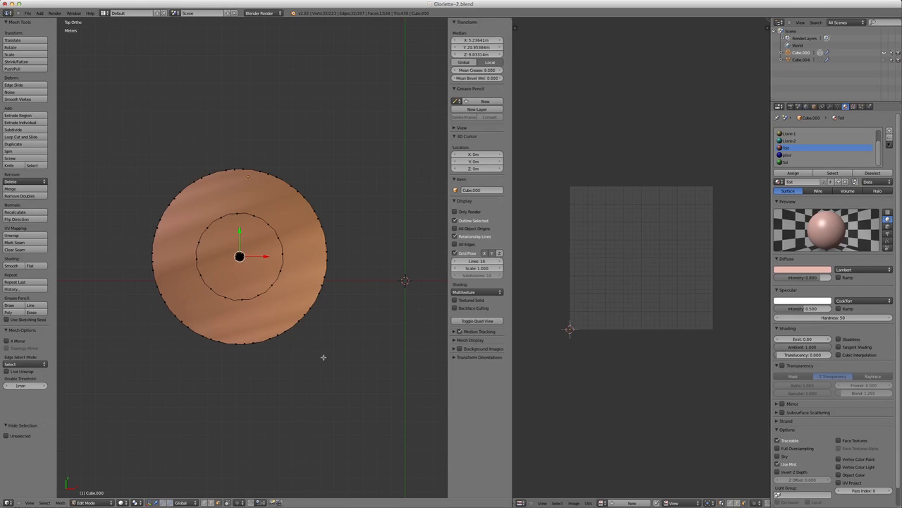
key("u")
left_click(324, 357)
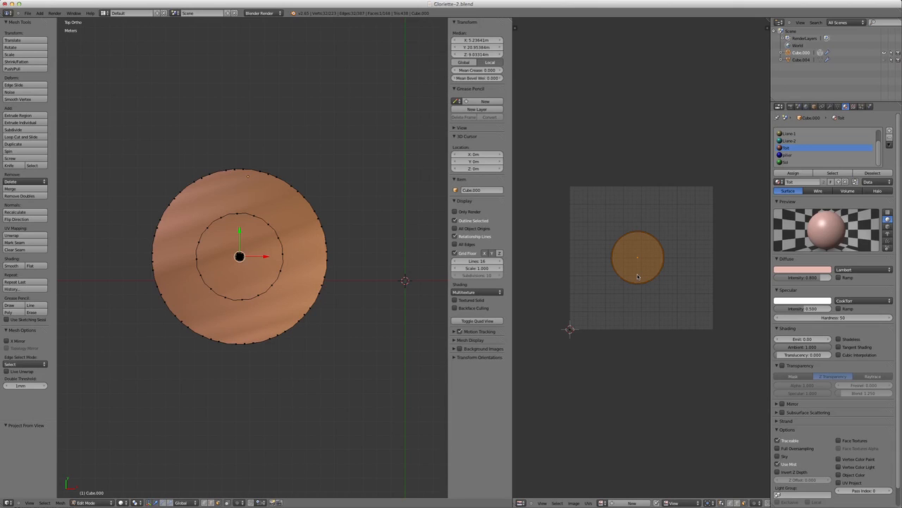
Move the underside UV island about X 0.29, Y 1.01, above the UV grid, and hide its faces in the mesh.
key("g")
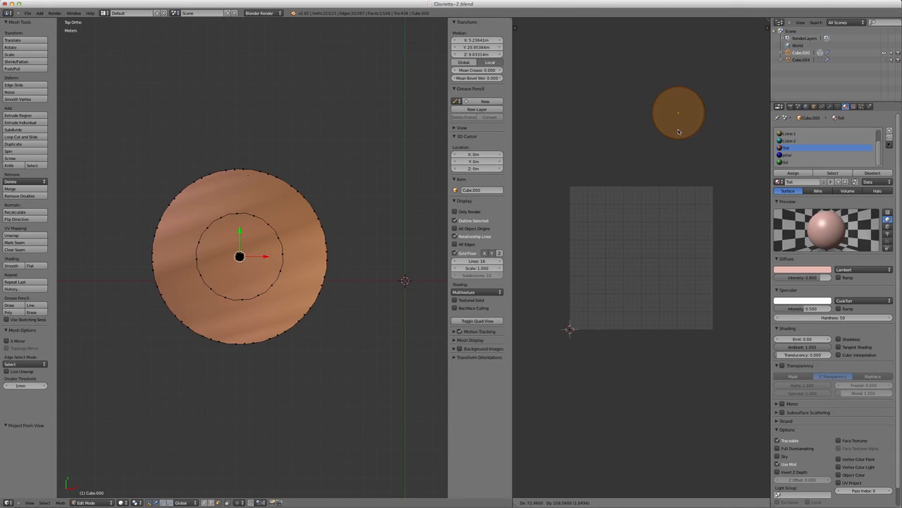
left_click(679, 134)
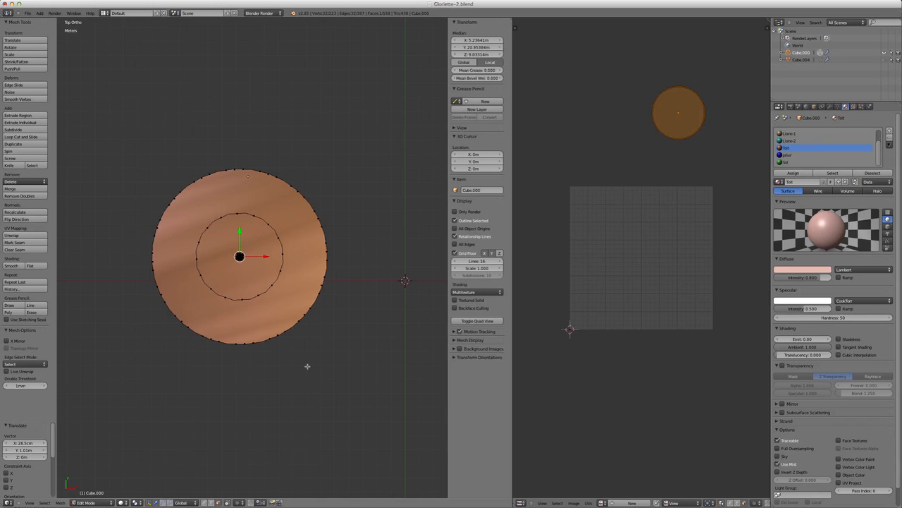
key("h")
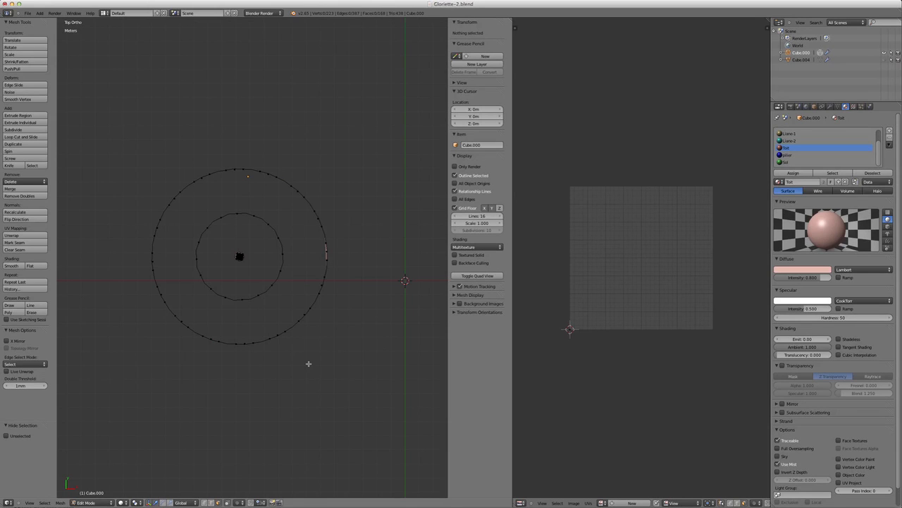
Circle-select the four central front-facing faces of the roof's upper band in front view.
key("KP_1")
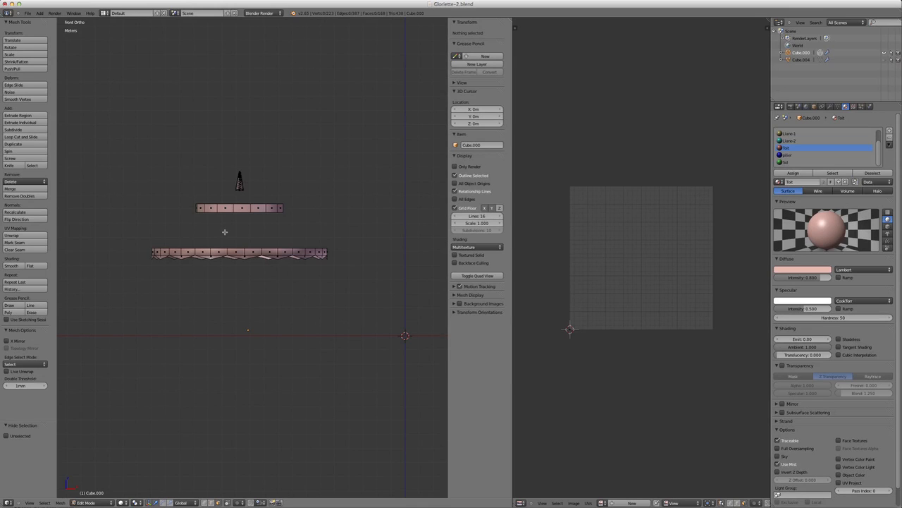
key("c")
left_click(218, 207)
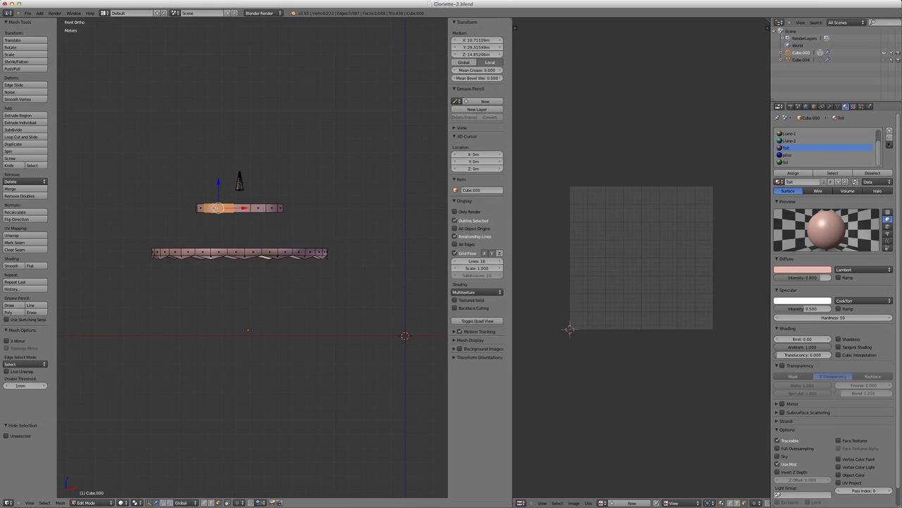
left_click_drag(218, 207, 253, 207)
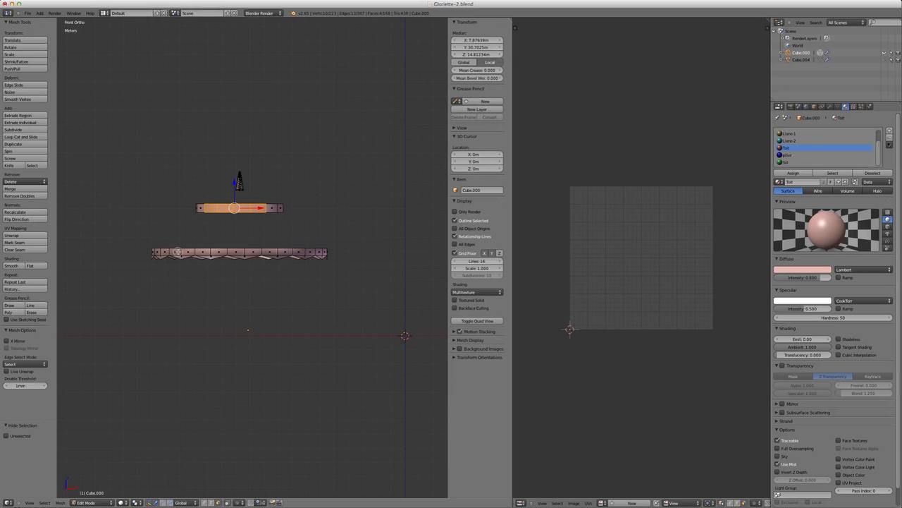
left_click_drag(178, 251, 241, 253)
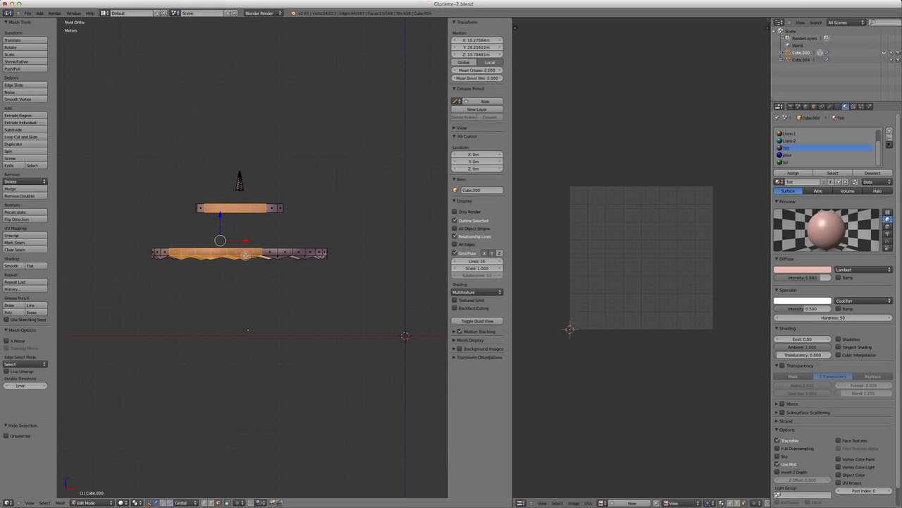
middle_click_drag(247, 253, 179, 251)
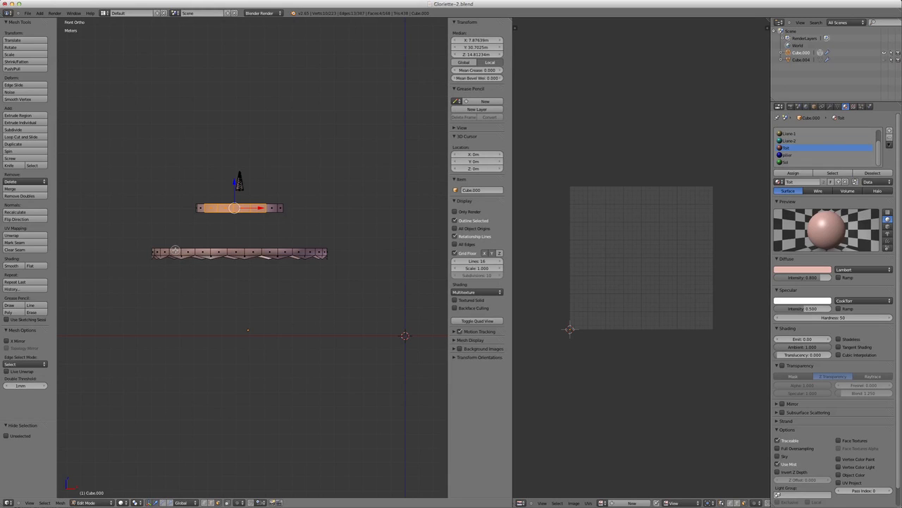
key("Escape")
Add the central front faces of the lower scalloped rim to the selection and unwrap both bands with Project From View.
left_click_drag(174, 251, 291, 251)
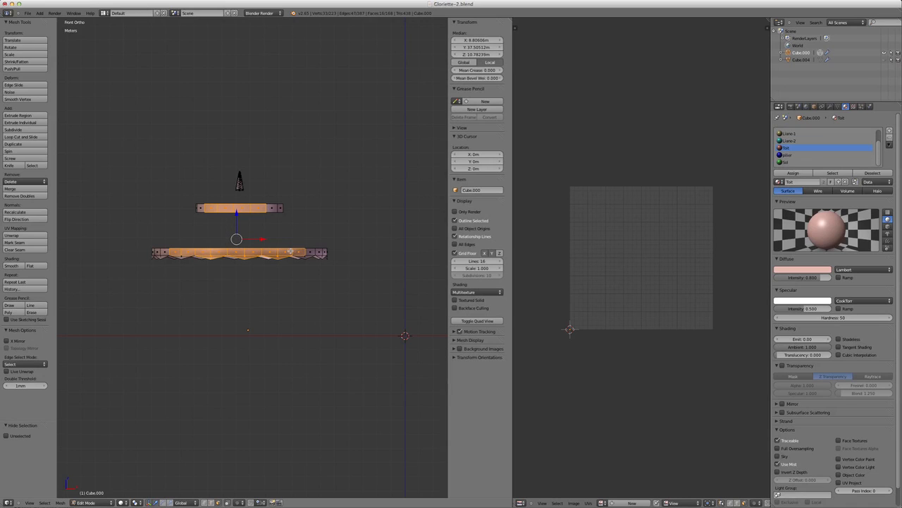
left_click(181, 254)
right_click(299, 252, "shift")
key("u")
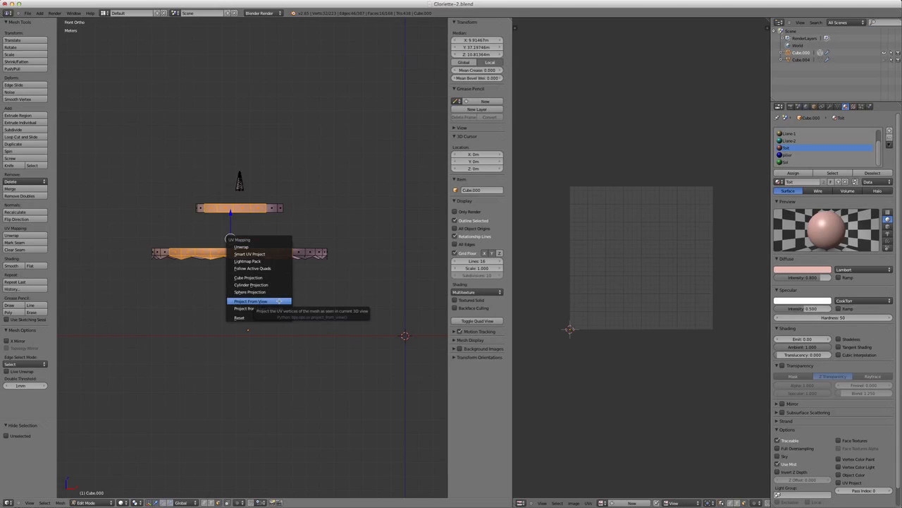
left_click(279, 301)
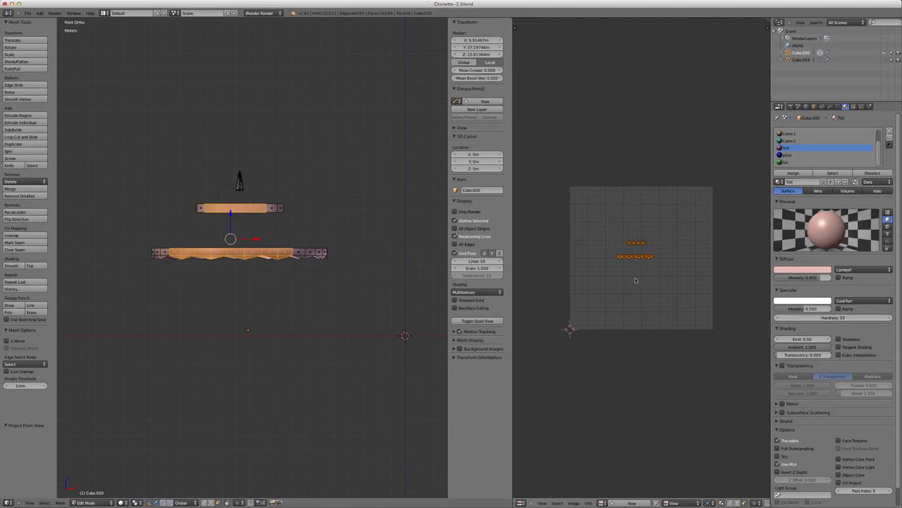
Move the front band UV islands about X -0.30, Y 0.57, above the UV grid, and hide their faces in the mesh.
key("g")
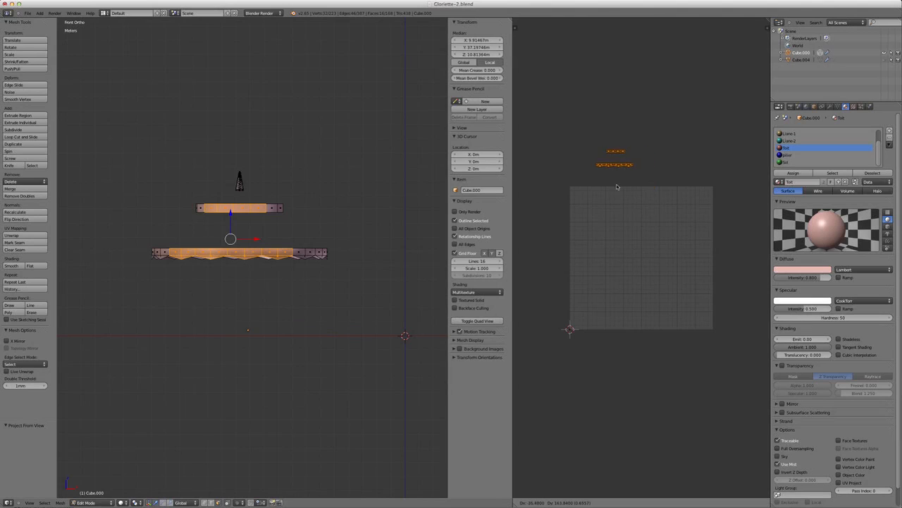
left_click(599, 196)
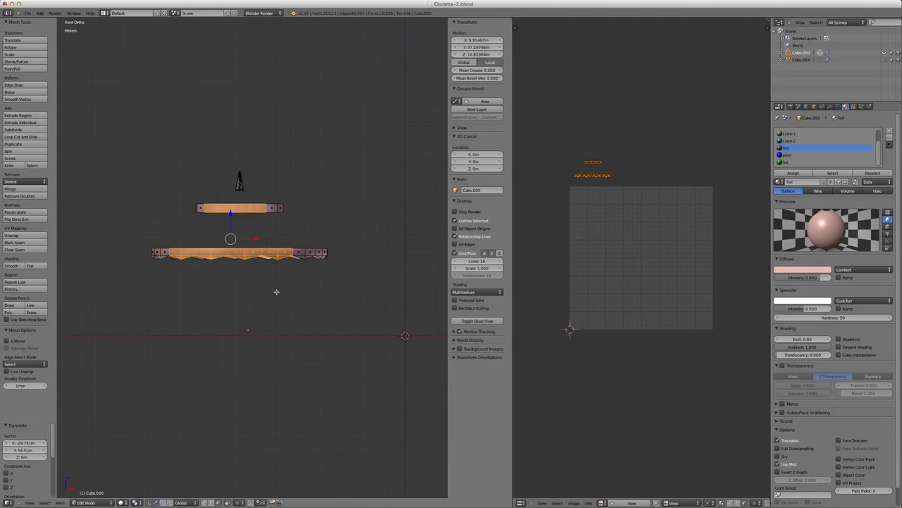
key("h")
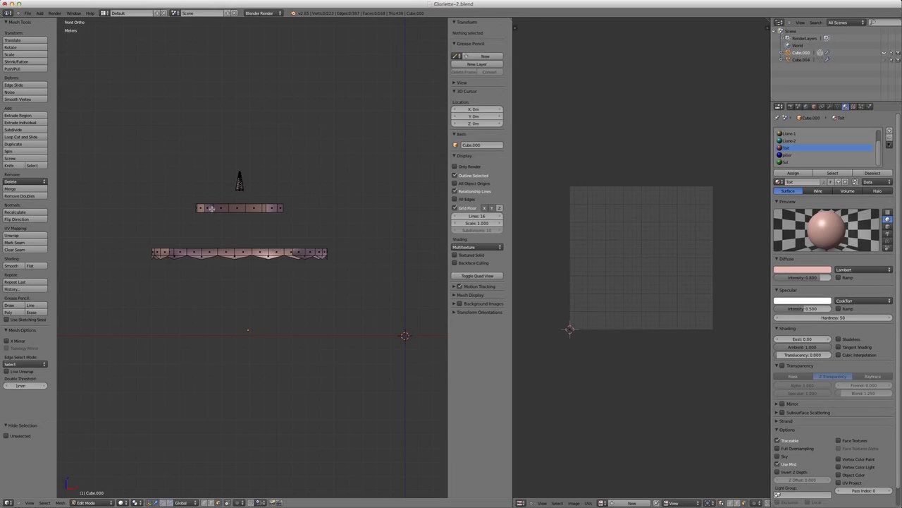
Select the four central faces of the remaining upper band and the central upright faces of the lower rim in front view.
right_click(211, 209)
right_click(254, 208, "shift")
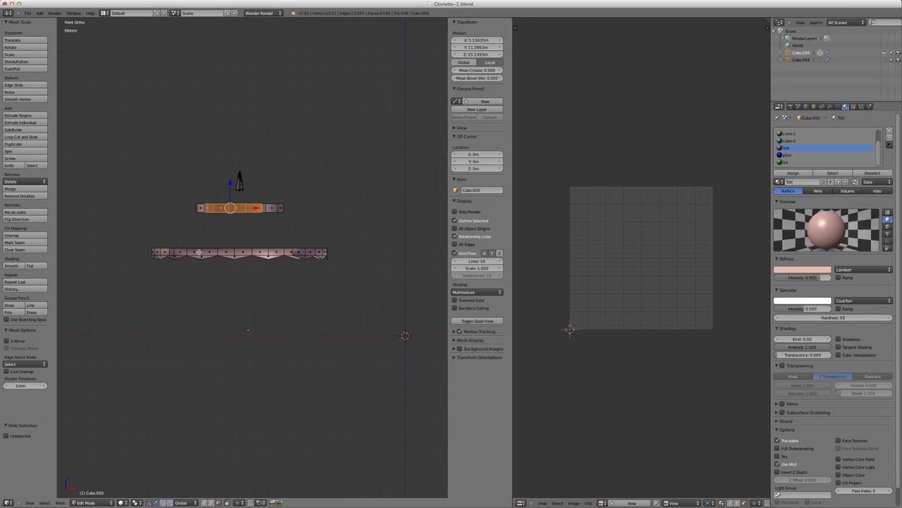
right_click(194, 251, "shift")
right_click(210, 252, "shift")
right_click(224, 252, "shift")
right_click(239, 252, "shift")
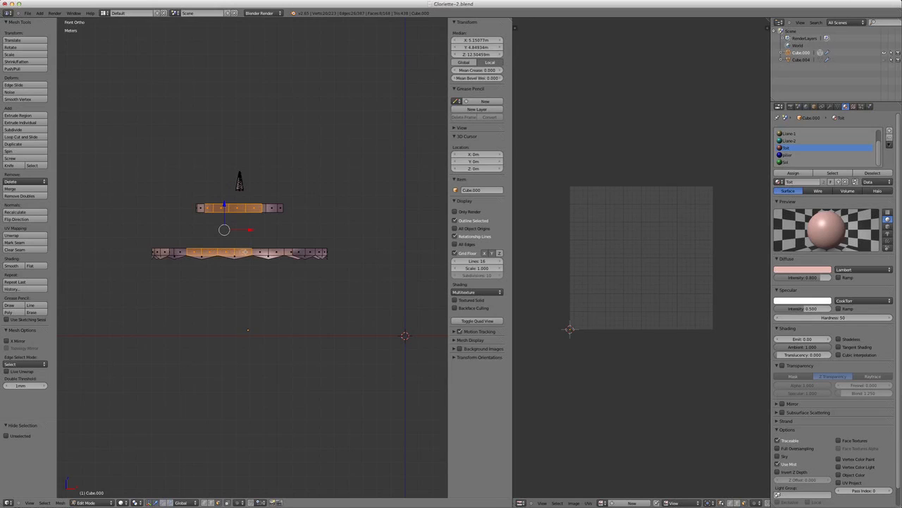
right_click(258, 251, "shift")
right_click(270, 252, "shift")
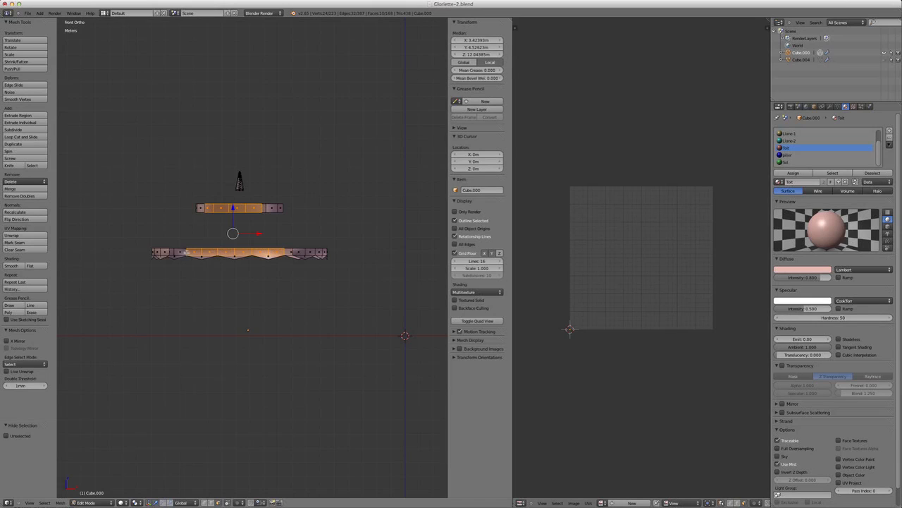
Add the adjoining rim face and the scallop faces below to the selection and unwrap both bands with Project From View.
right_click(181, 252, "shift")
right_click(175, 251, "shift")
right_click(176, 253, "shift")
right_click(203, 254, "shift")
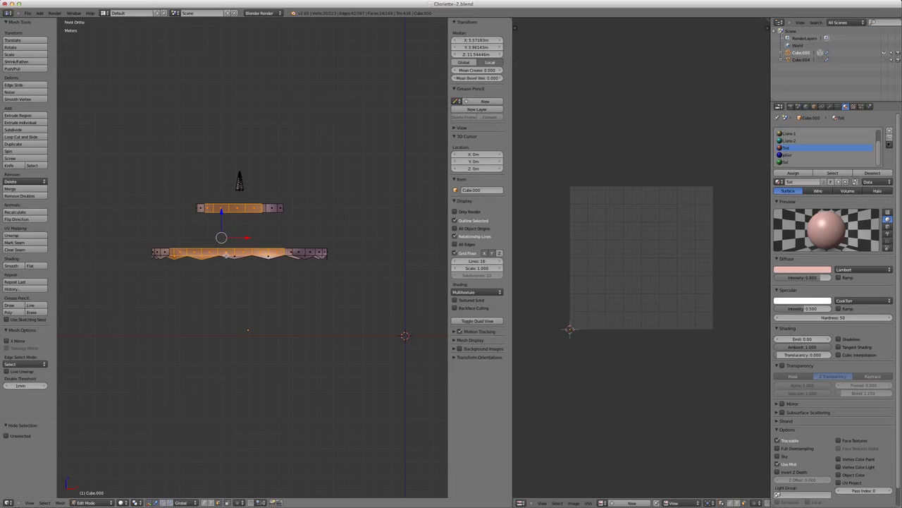
right_click(234, 255, "shift")
right_click(266, 255, "shift")
key("u")
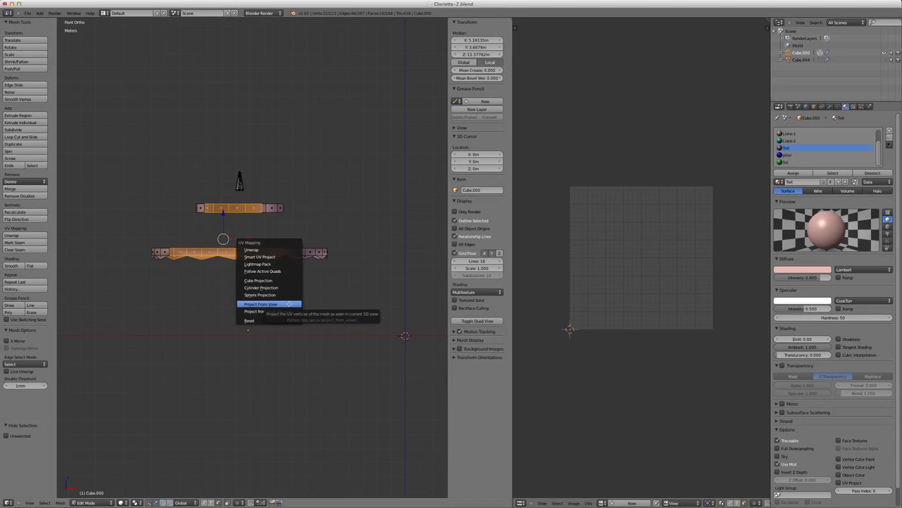
left_click(288, 304)
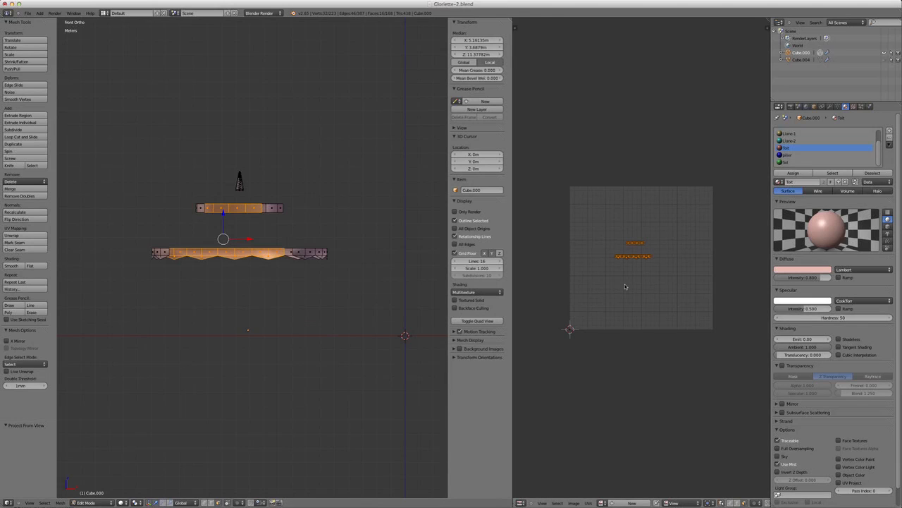
Move the second pair of front band UV islands about X 0.23, Y 0.745, above the UV grid, and hide their faces in the mesh.
key("g")
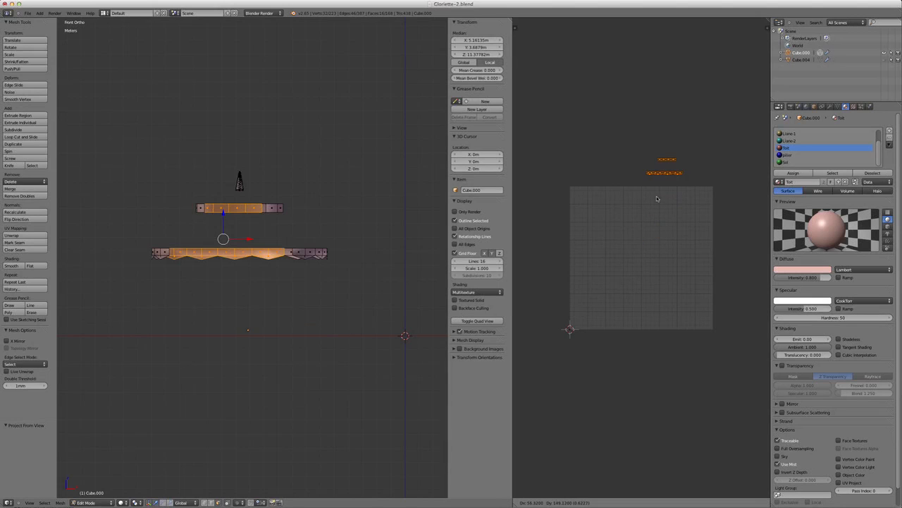
left_click(657, 180)
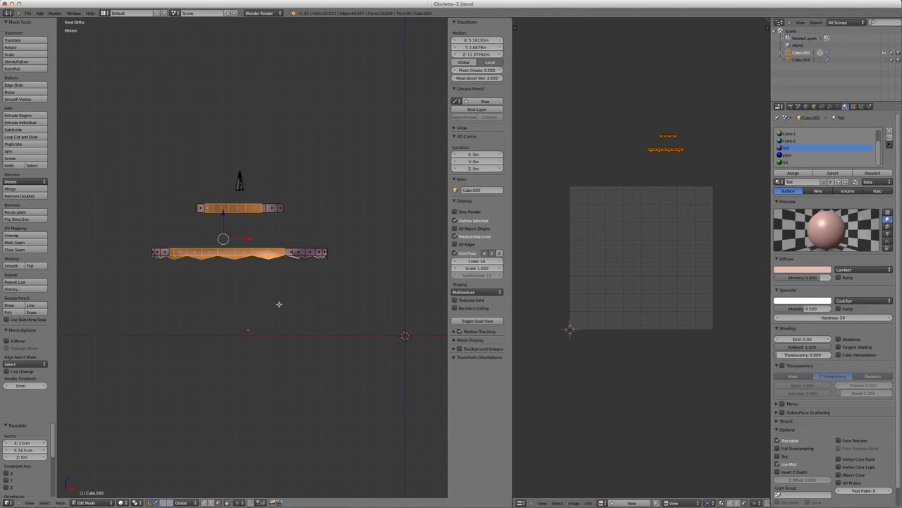
key("h")
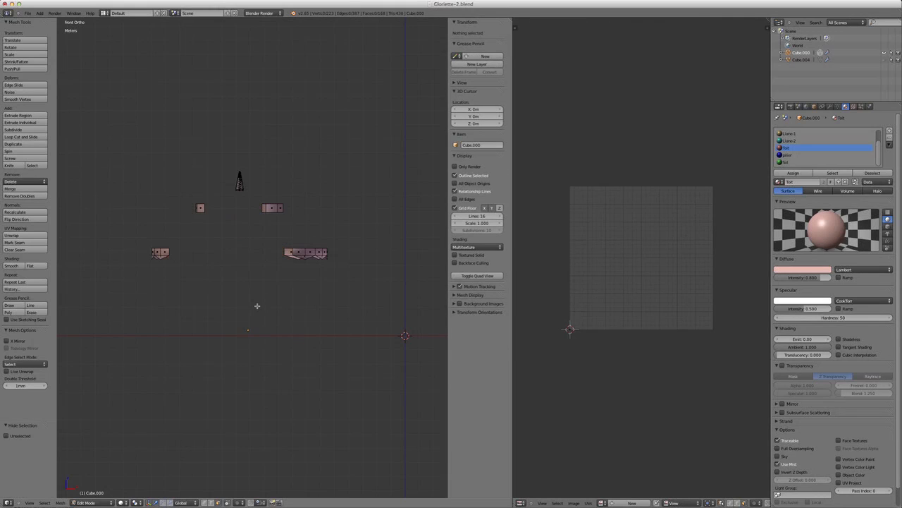
Select all five faces of the upper band's near side in right view.
key("KP_3")
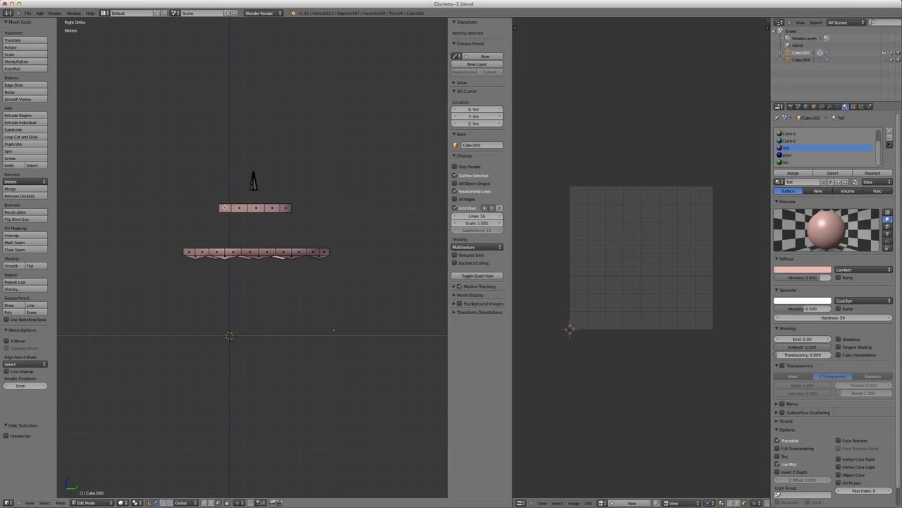
right_click(225, 207)
right_click(263, 207, "shift")
right_click(277, 208, "shift")
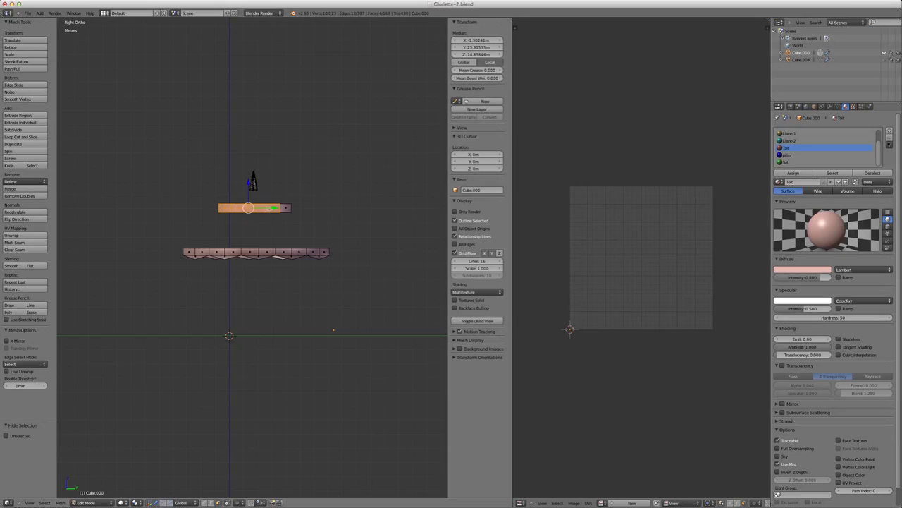
right_click(284, 207, "shift")
Add all near-side faces of the lower scalloped rim to the selection and unwrap both bands with Project From View in right view.
right_click(190, 252, "shift")
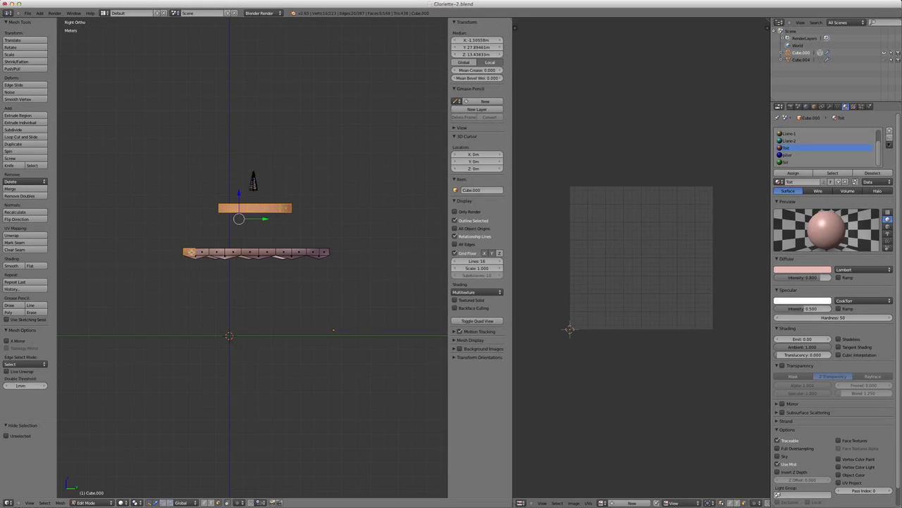
right_click(203, 252, "shift")
right_click(213, 252, "shift")
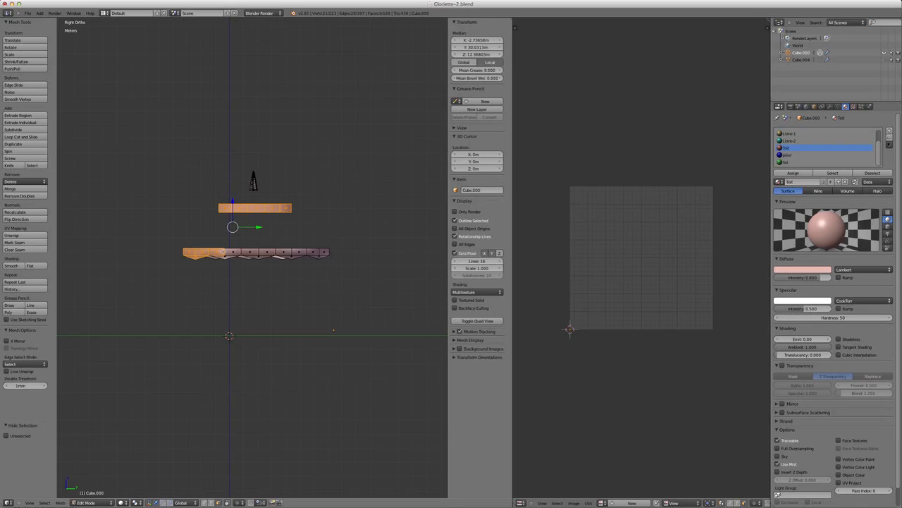
right_click(231, 252, "shift")
right_click(243, 252, "shift")
right_click(253, 251, "shift")
right_click(267, 251, "shift")
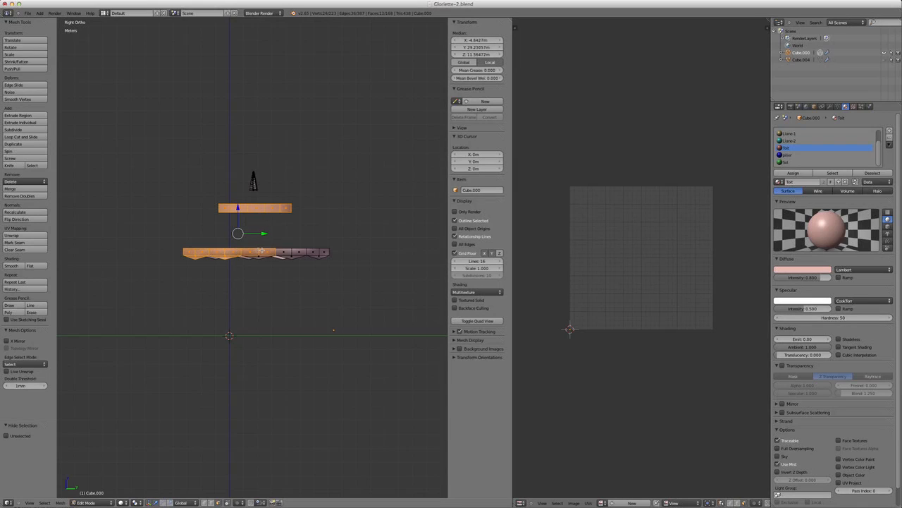
right_click(275, 252, "shift")
right_click(285, 252, "shift")
right_click(296, 252, "shift")
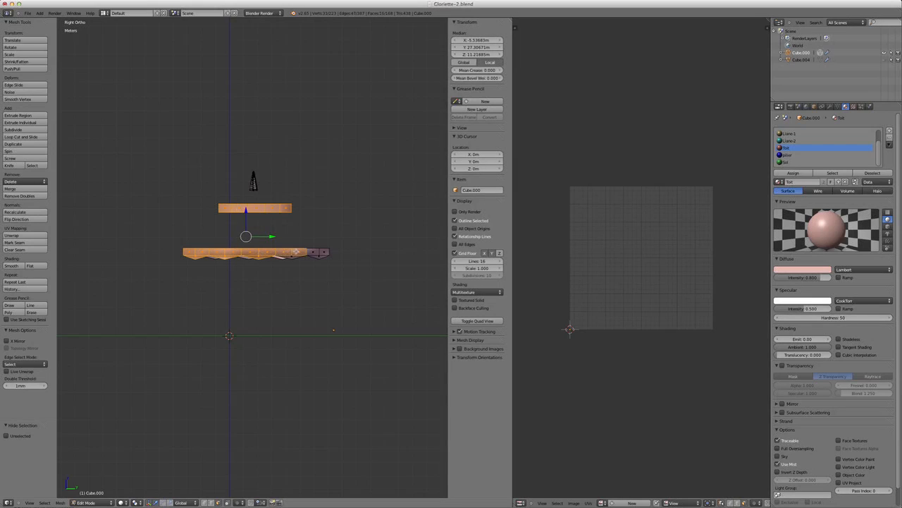
right_click(302, 252, "shift")
right_click(314, 251, "shift")
right_click(317, 252, "shift")
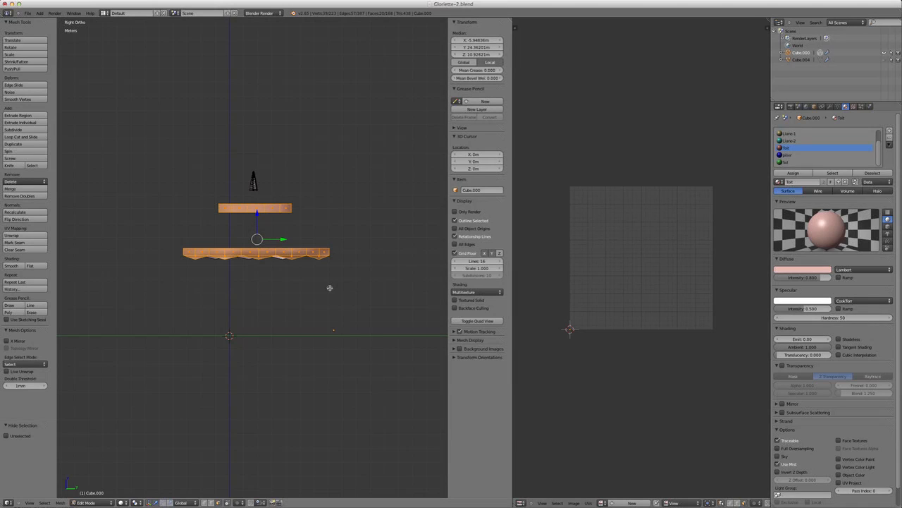
key("u")
left_click(263, 299)
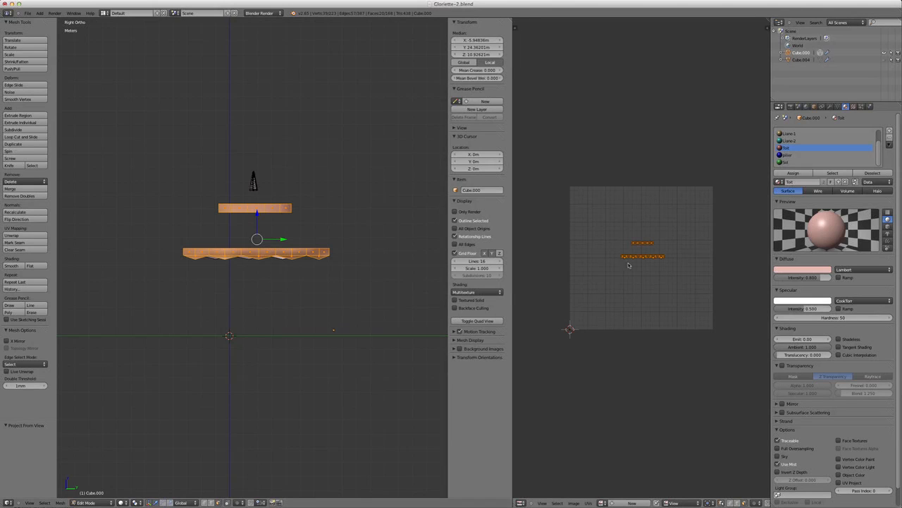
Move the side band UV islands about X 0.51, Y 0.59, beyond the UV grid's upper-right corner, and hide their faces in the mesh.
key("g")
left_click(699, 214)
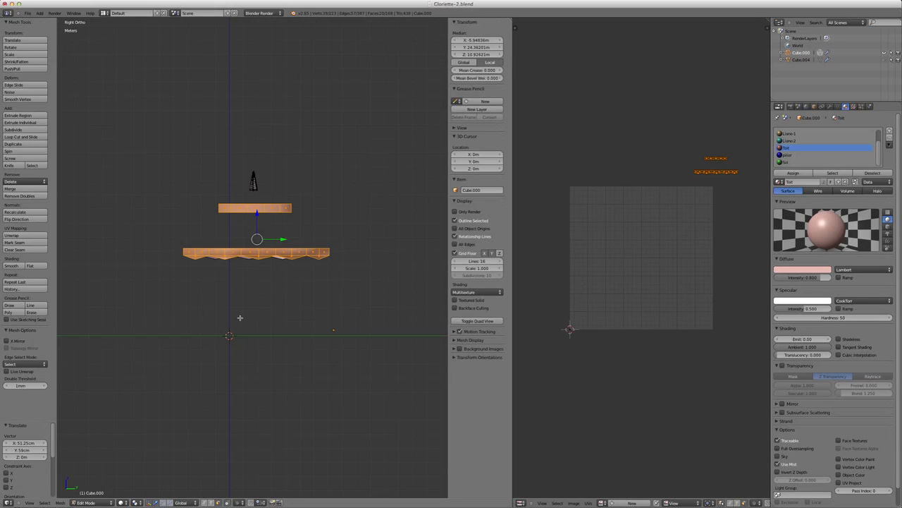
key("h")
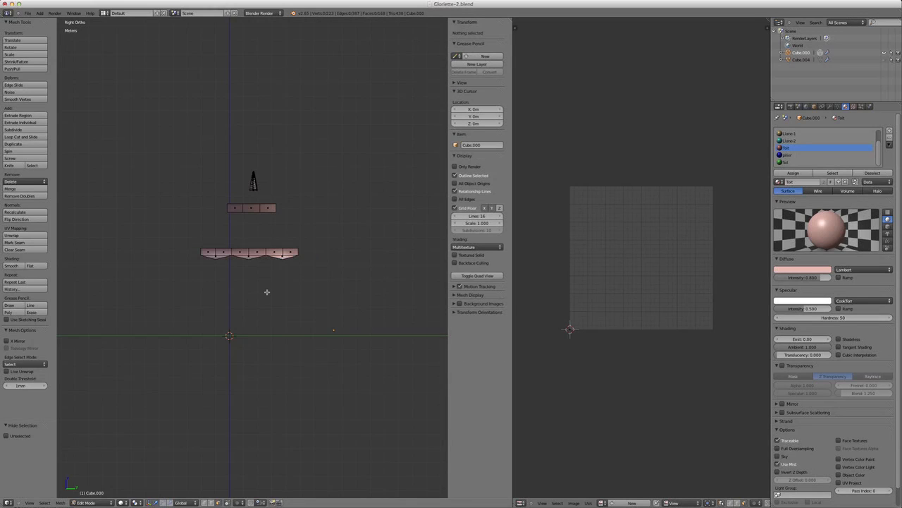
Select the three remaining faces of the upper band in right view.
right_click(234, 209)
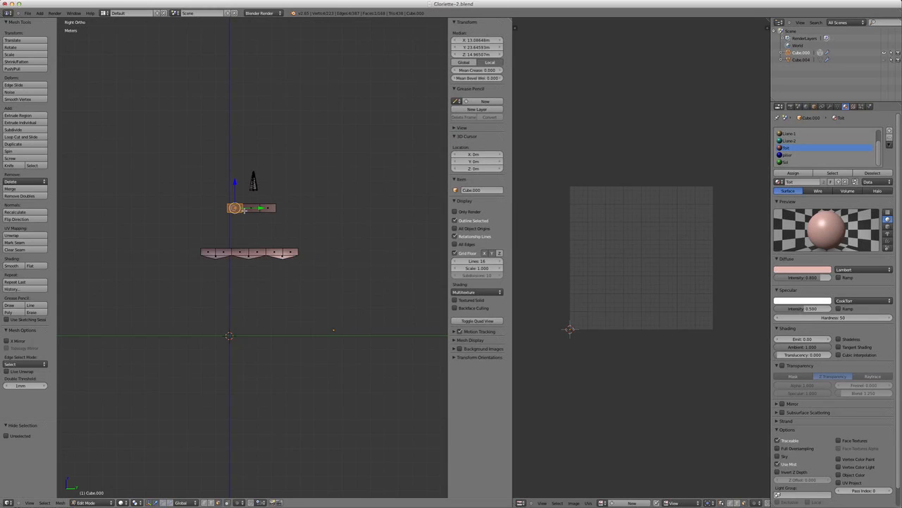
right_click(252, 208, "shift")
right_click(268, 208, "shift")
Add the remaining lower rim faces and their scallops to the selection and unwrap both bands with Project From View.
right_click(209, 254, "shift")
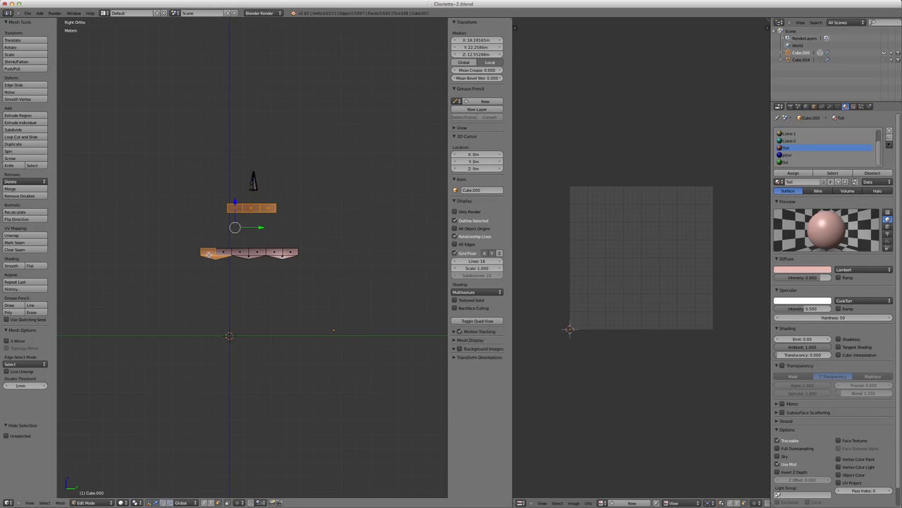
right_click(224, 253, "shift")
right_click(240, 253, "shift")
right_click(249, 256, "shift")
right_click(257, 252, "shift")
right_click(274, 253, "shift")
right_click(282, 256, "shift")
right_click(288, 253, "shift")
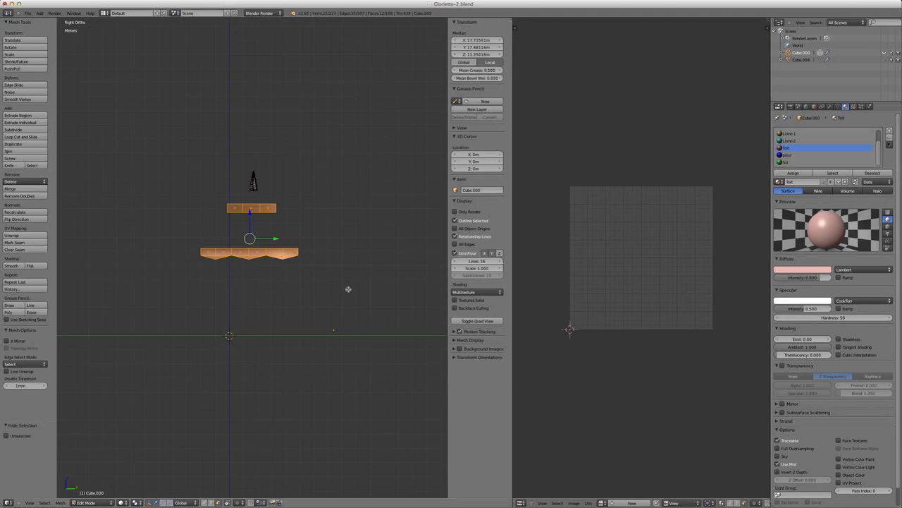
key("u")
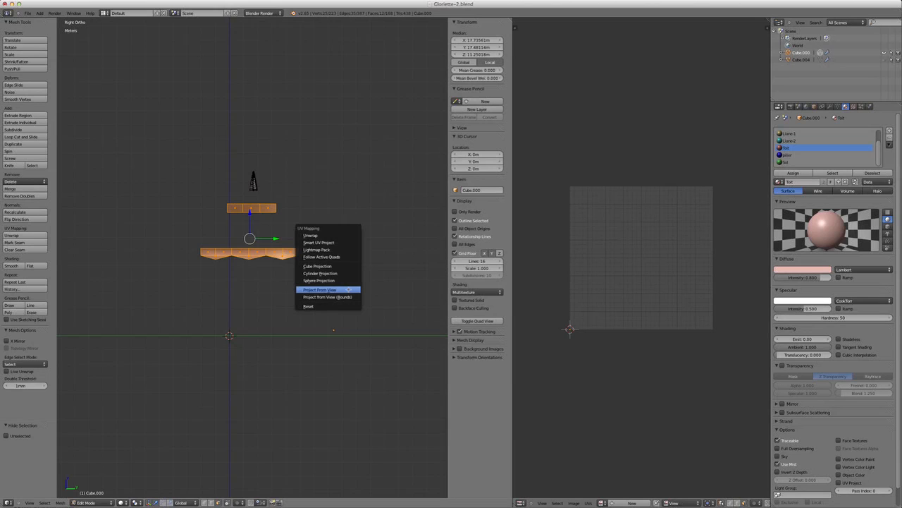
left_click(348, 290)
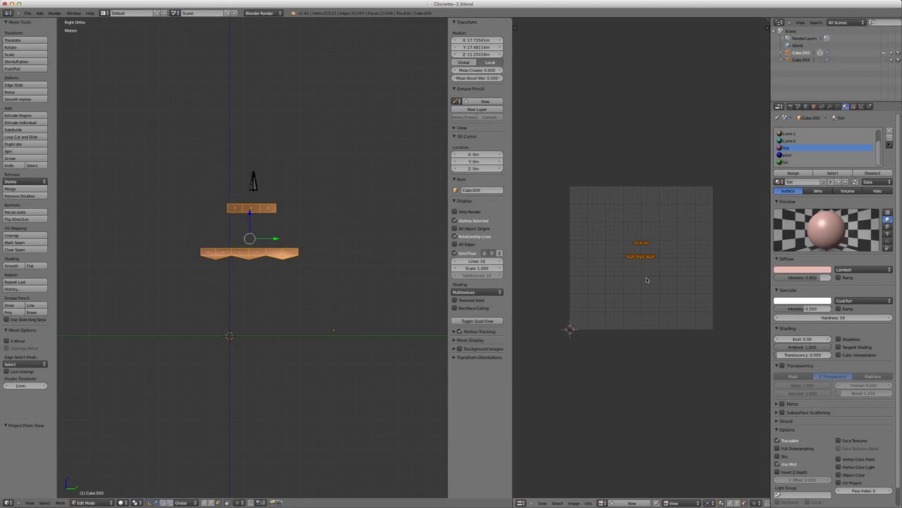
Move the last band UV islands about X 0.64, Y 0.245, beside the UV grid, and hide their faces in the mesh.
key("g")
left_click(737, 246)
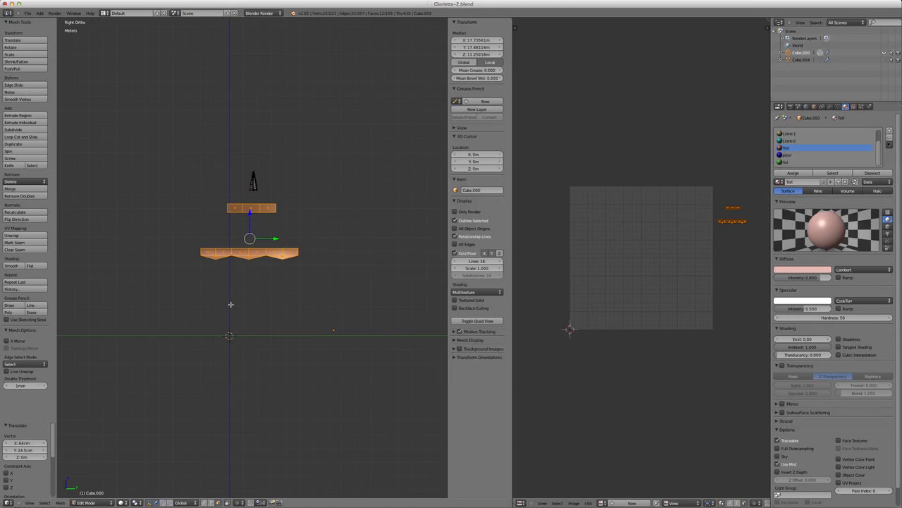
key("h")
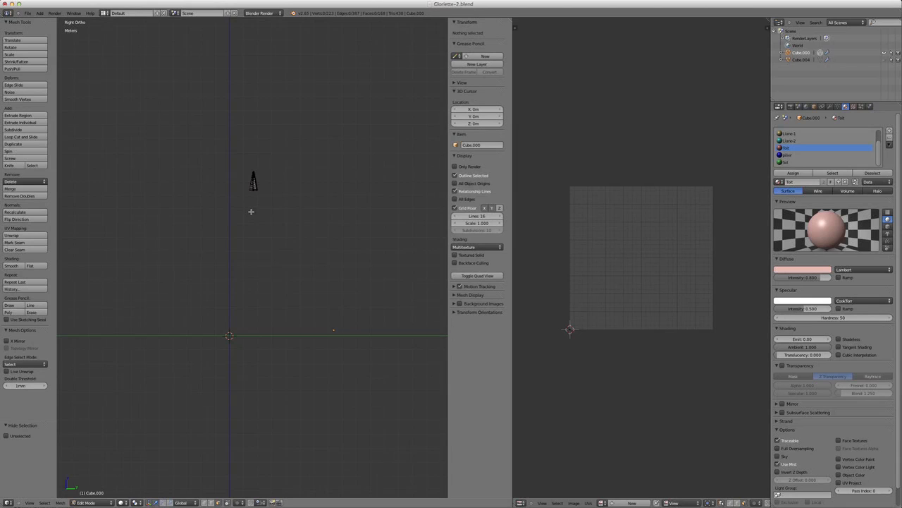
Select the circular disc face at the base of the roof's spire.
scroll(251, 212, "up", 3)
scroll(270, 124, "up", 3)
scroll(276, 75, "down", 3)
middle_click_drag(275, 81, 281, 159)
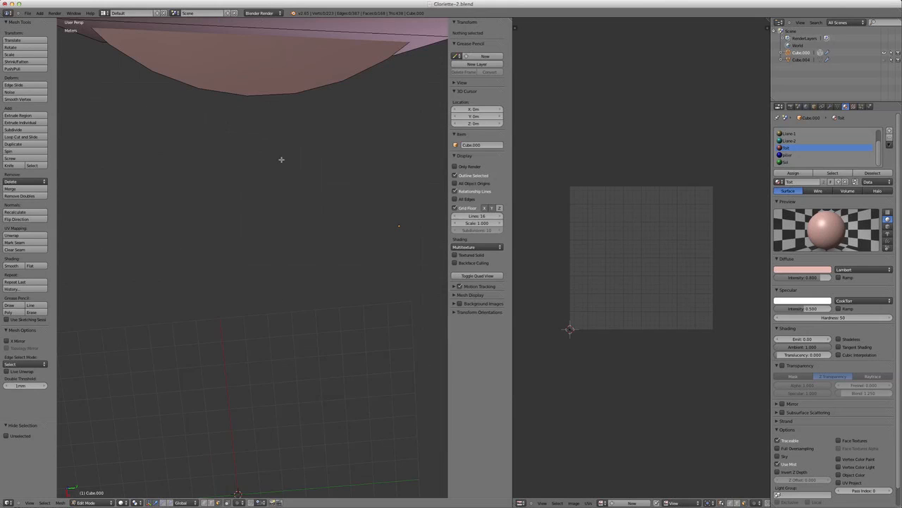
key("KP_1")
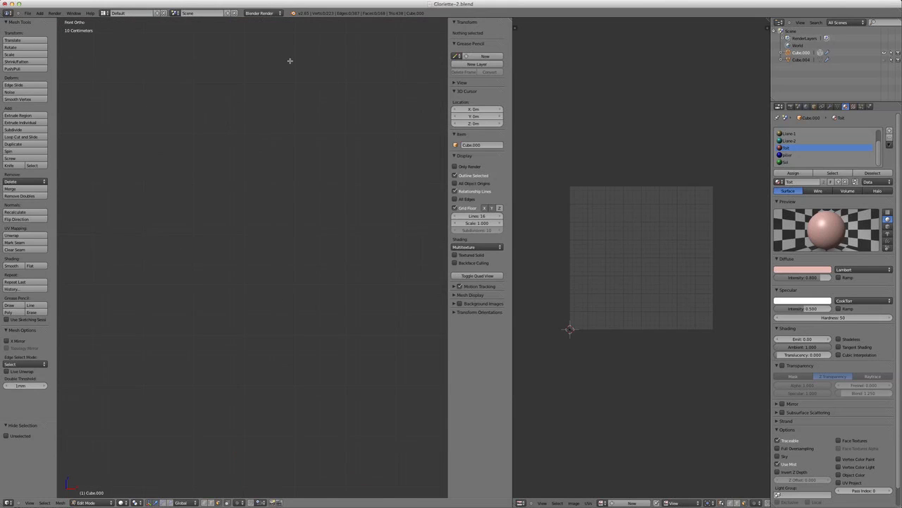
middle_click_drag(287, 42, 334, 332, "shift")
scroll(266, 335, "up", 3)
scroll(267, 334, "up", 2)
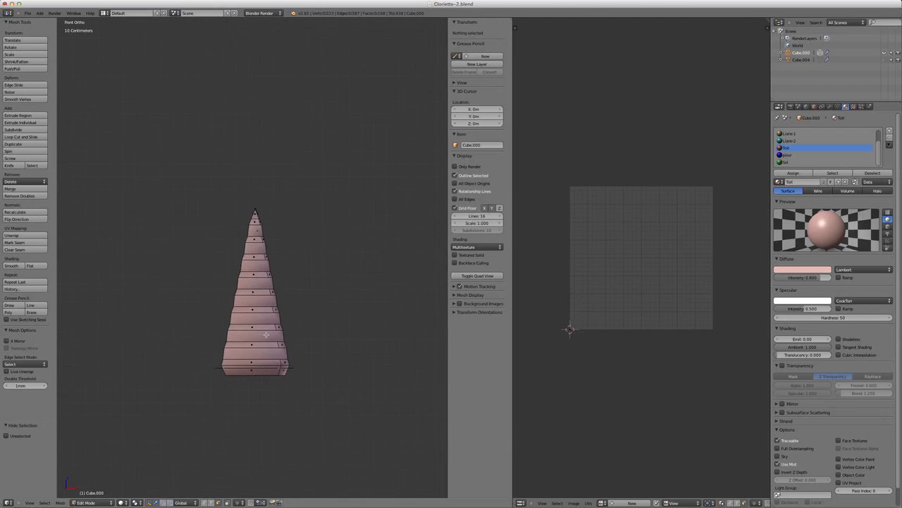
mouse_move(298, 368)
middle_mouse_down()
mouse_move(259, 332)
mouse_move(298, 329)
mouse_move(341, 359)
mouse_move(300, 373)
mouse_move(223, 359)
mouse_move(182, 364)
mouse_move(240, 363)
mouse_move(268, 349)
mouse_move(303, 299)
mouse_move(296, 375)
middle_mouse_up()
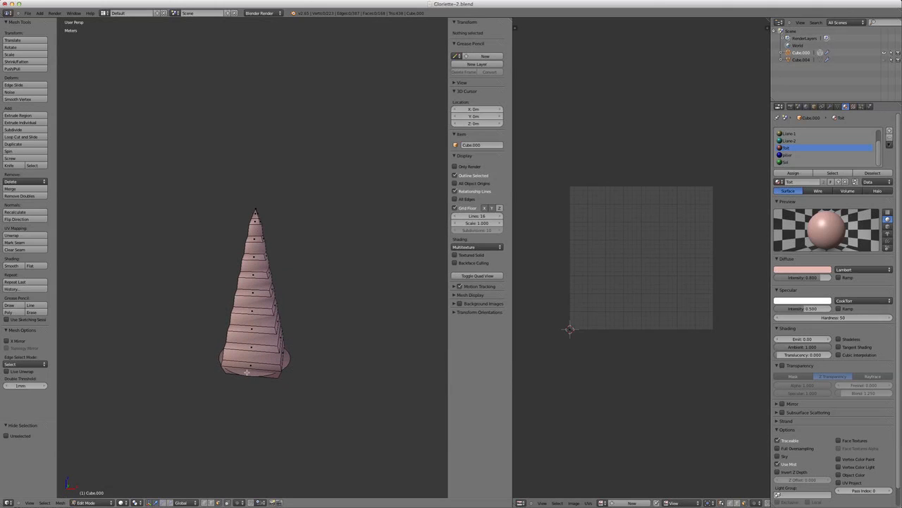
right_click(247, 371, "alt")
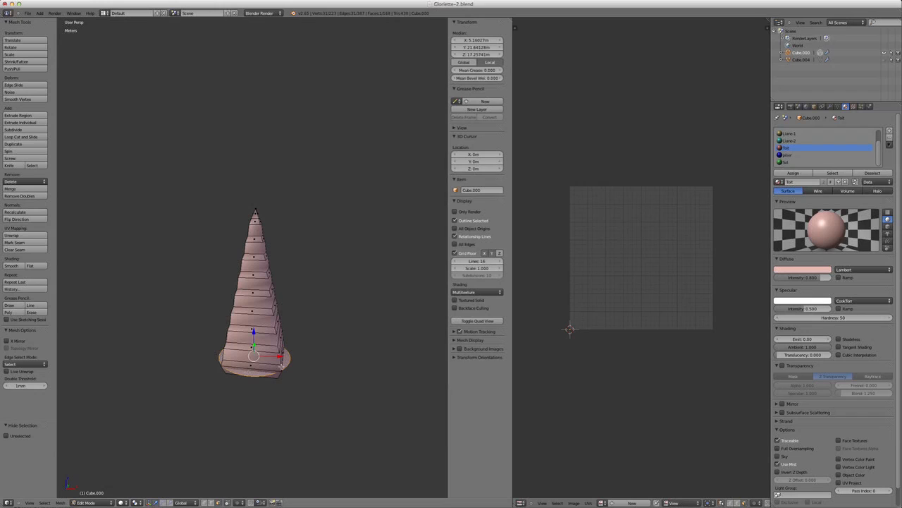
Unwrap the disc with Project From View in top view and move its UV island about X 0.395, Y 0.74, above the UV grid.
key("KP_7")
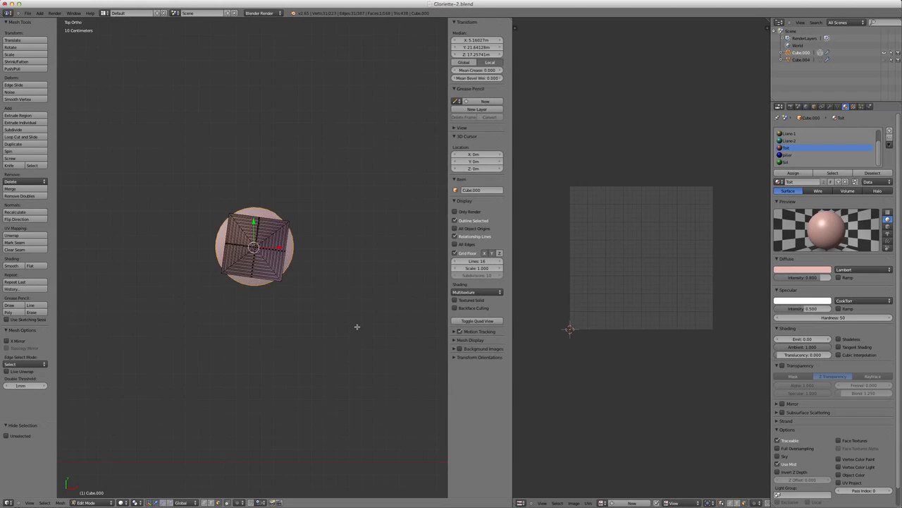
key("u")
left_click(341, 270)
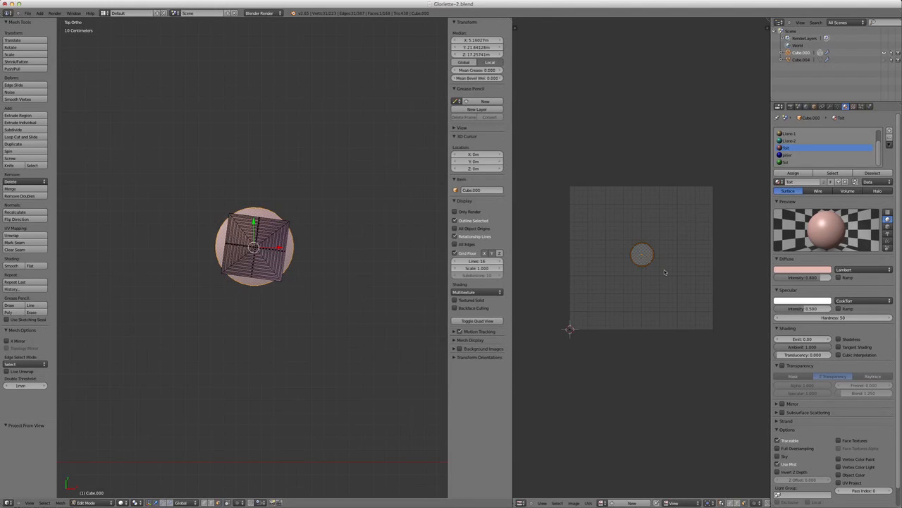
key("g")
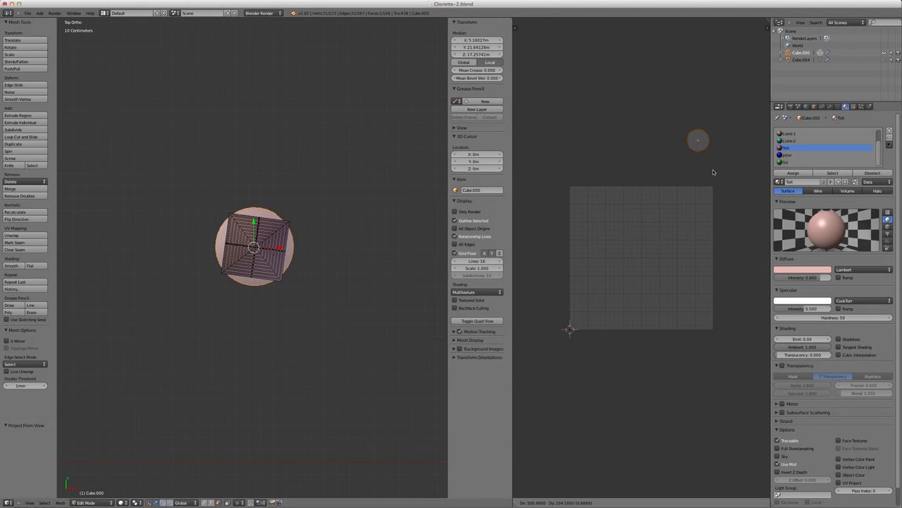
left_click(715, 177)
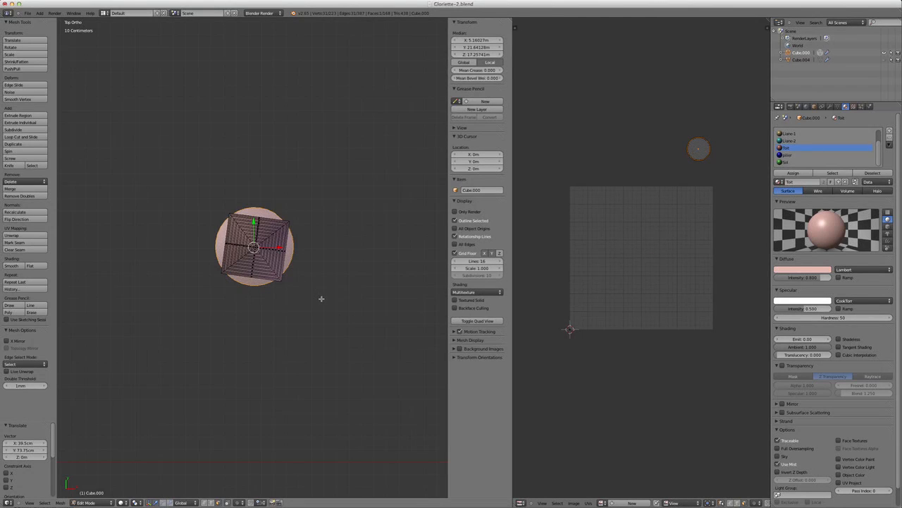
Hide the unwrapped disc face and switch the mesh selection to edge mode for the spire.
key("h")
middle_click_drag(284, 308, 334, 192)
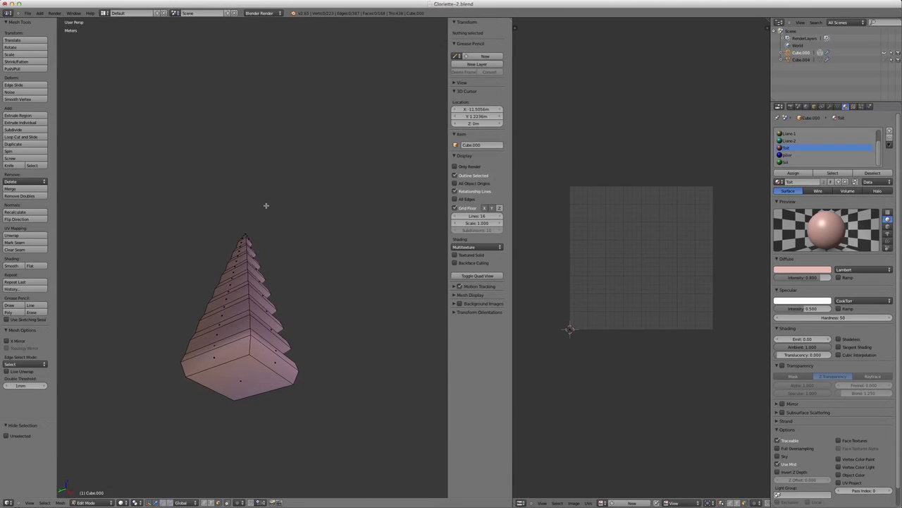
scroll(203, 219, "down", 2)
scroll(204, 219, "down", 2)
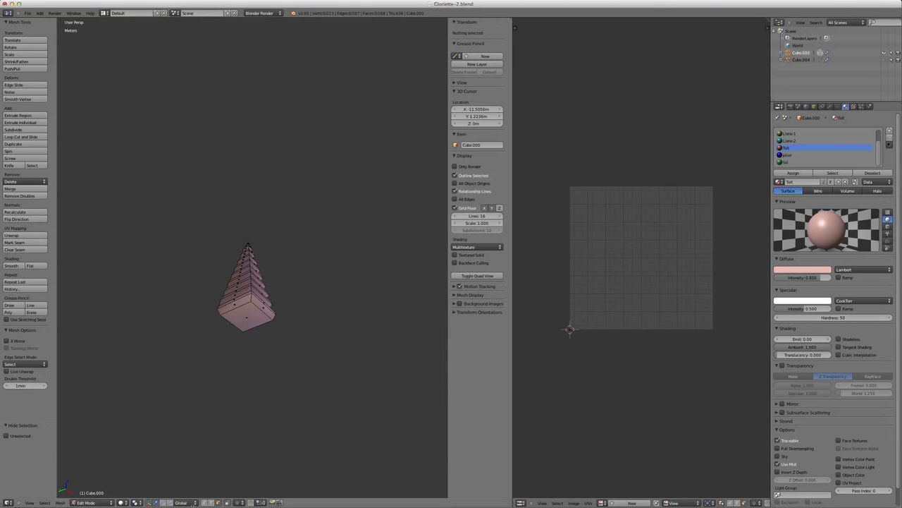
left_click(210, 503)
Turn off the 3D manipulator and select the edges around the underside of the spire's base.
left_click(239, 307)
right_click(241, 308)
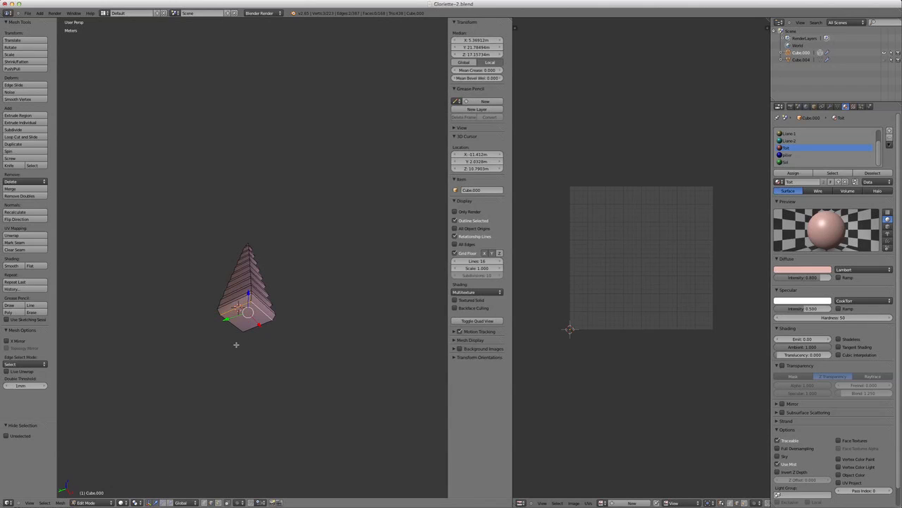
left_click(146, 503)
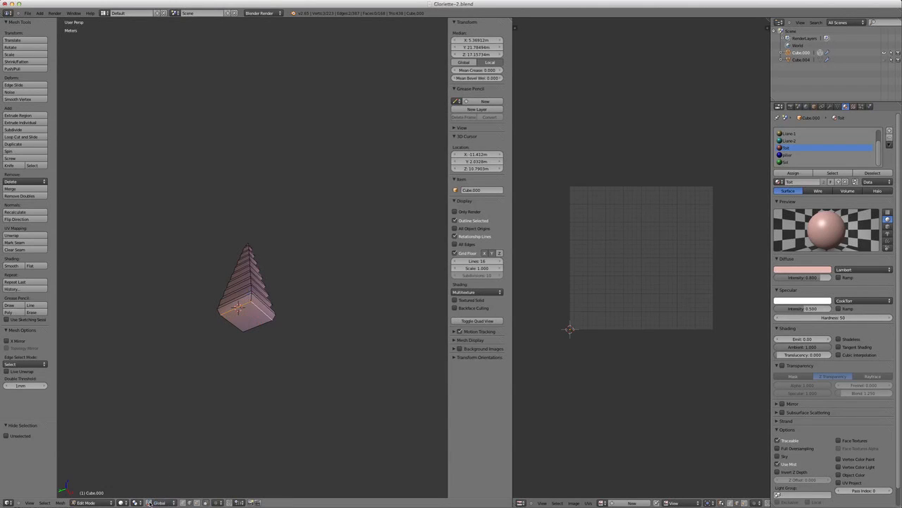
right_click(259, 325, "shift")
middle_click_drag(232, 374, 306, 388)
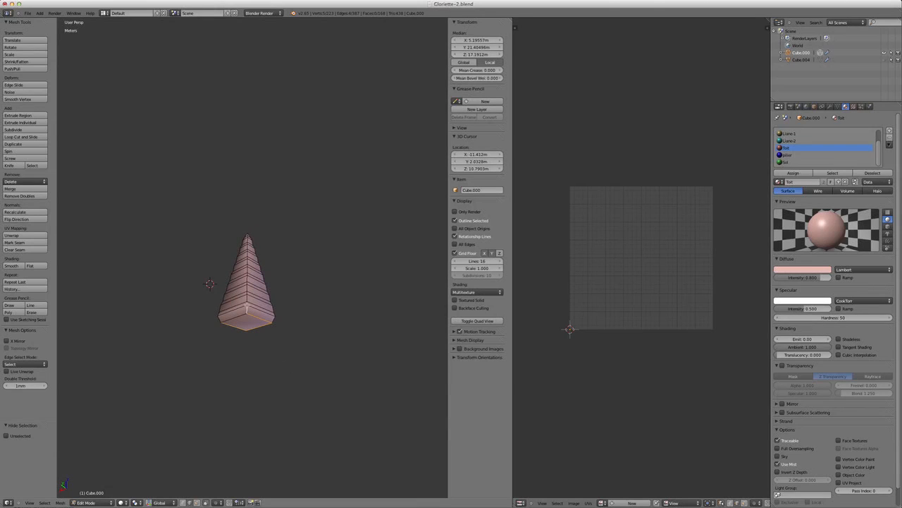
Extend the edge selection up one vertical corner of the spire to its tip and mark the selected edges as a seam.
key("g")
scroll(247, 296, "up", 4)
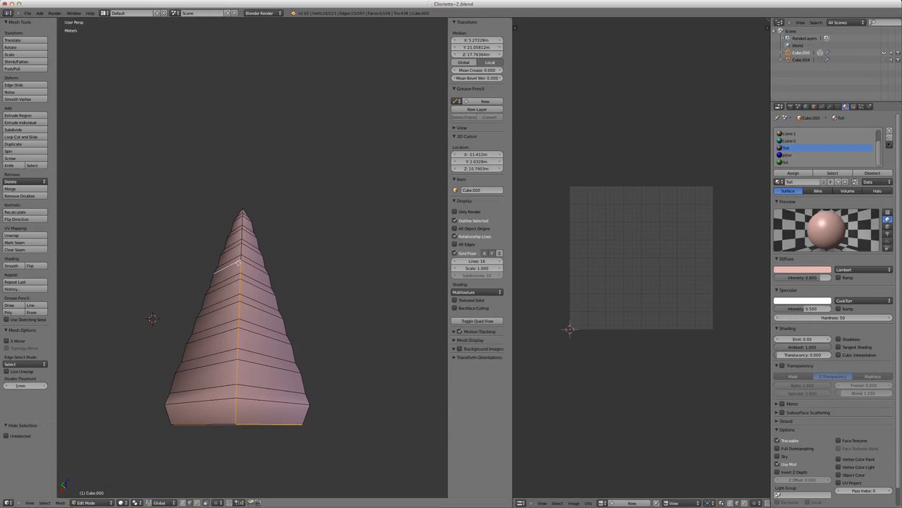
left_click(245, 266)
right_click_drag(241, 252, 241, 250)
middle_click_drag(241, 249, 239, 251)
scroll(240, 252, "up", 3)
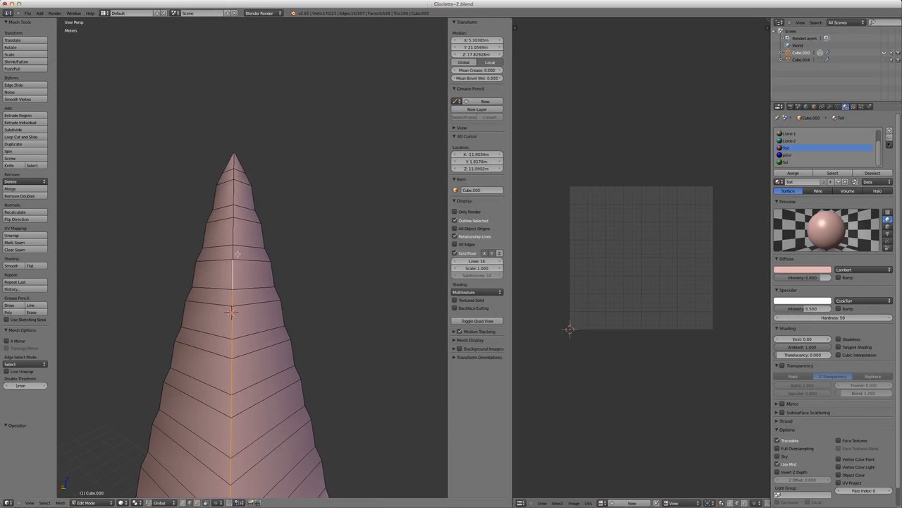
right_click(233, 237, "shift")
right_click(232, 211, "shift")
right_click(234, 170, "shift")
right_click(233, 162, "shift")
scroll(255, 205, "down", 4)
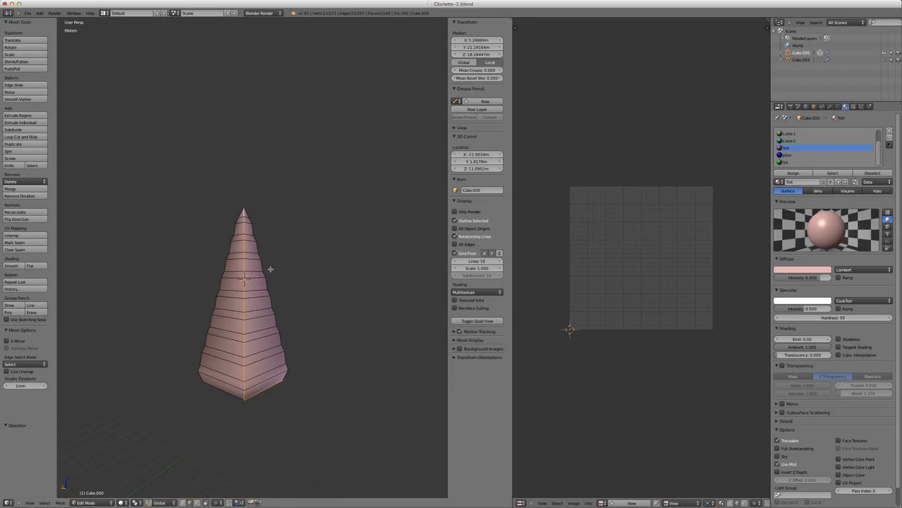
middle_click_drag(270, 267, 240, 295)
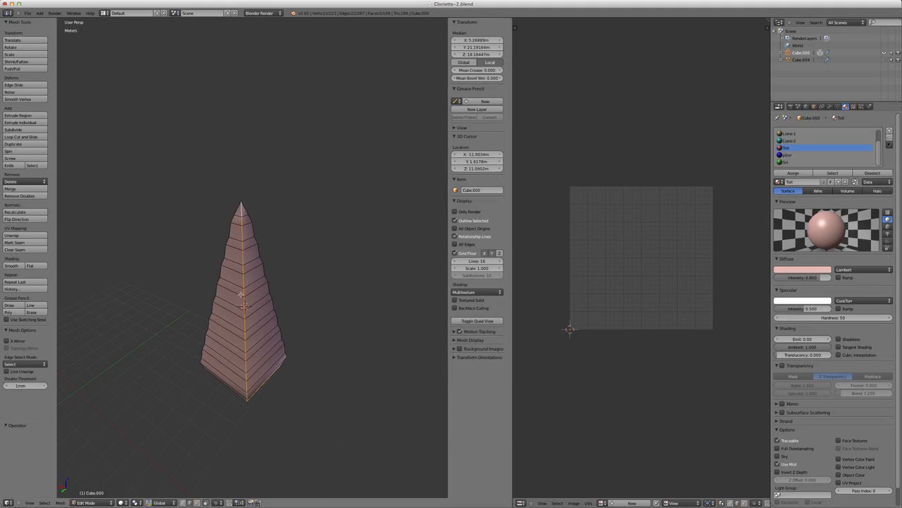
left_click(15, 242)
key("a")
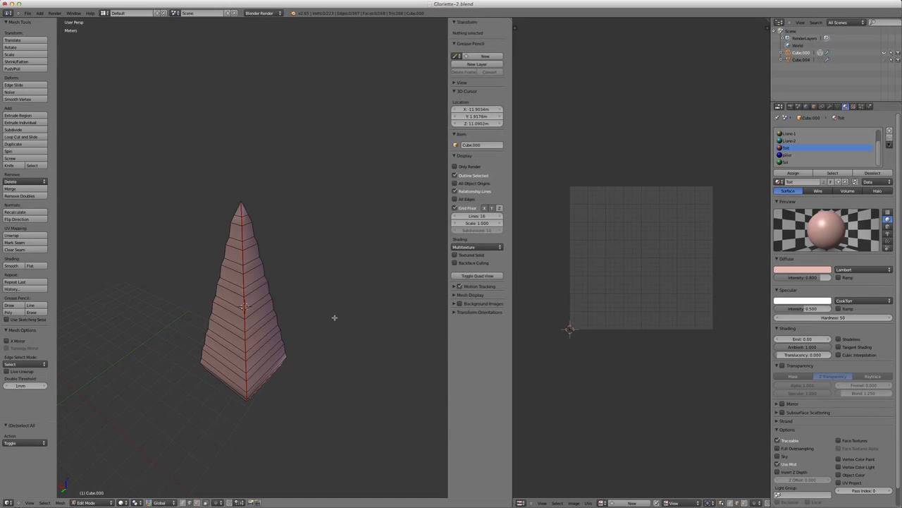
Try to unwrap the whole spire and move its UV island about X 0.12, Y -1.06 below the grid, and undo both.
key("a")
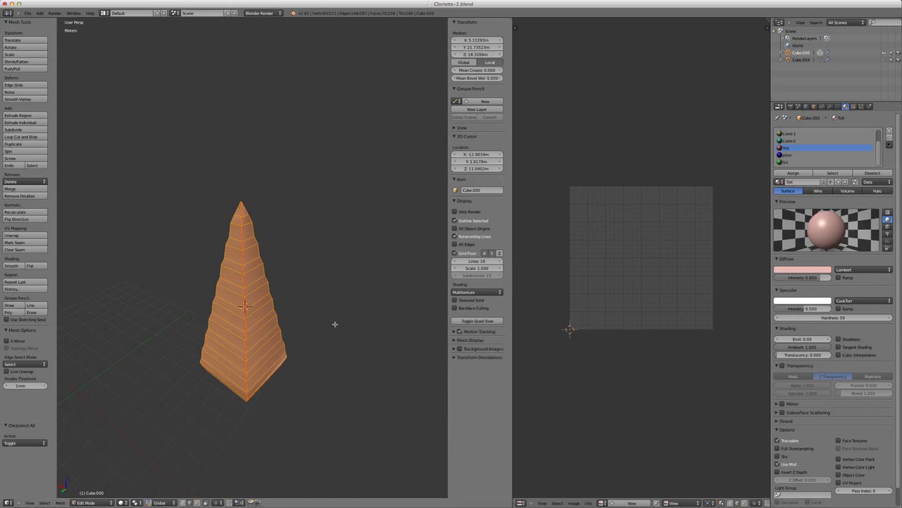
key("u")
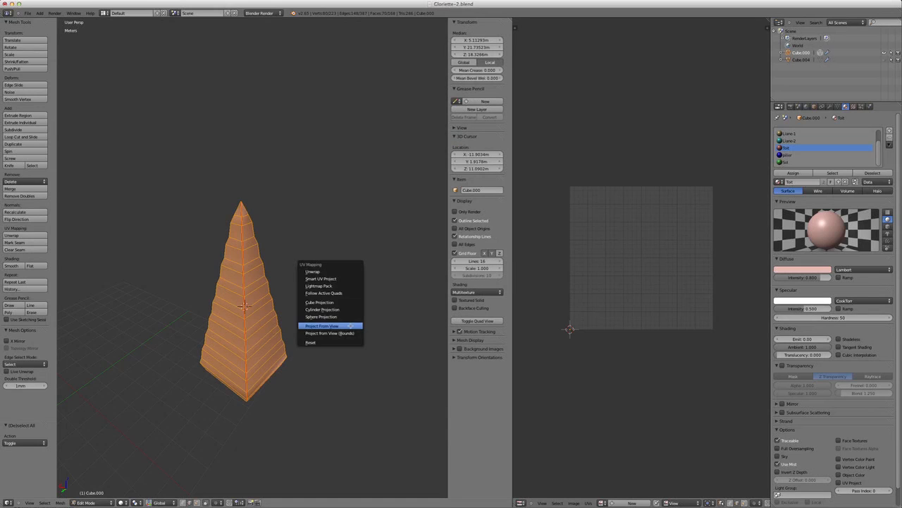
left_click(321, 272)
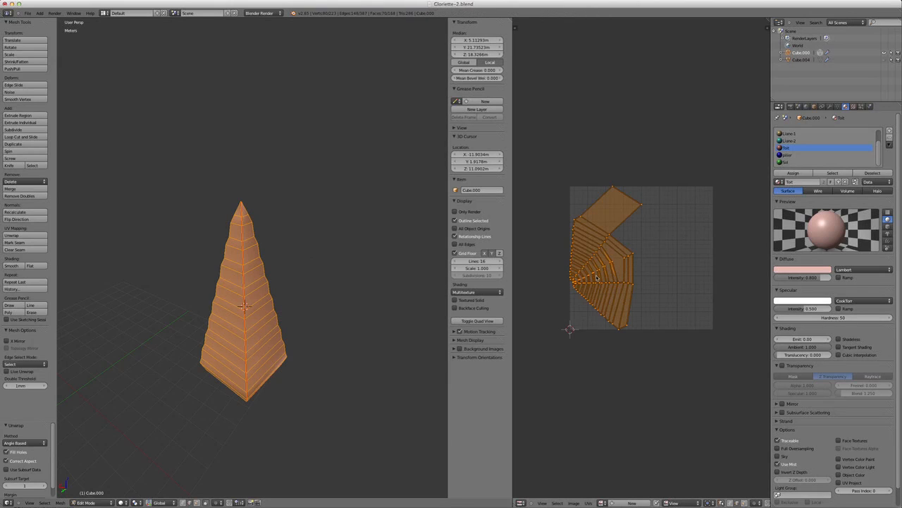
key("g")
left_click(620, 430)
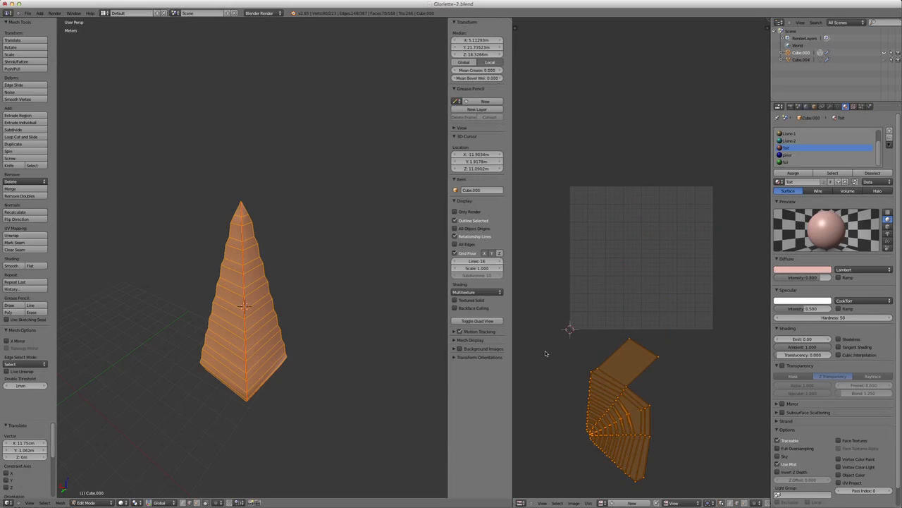
key("ctrl+z")
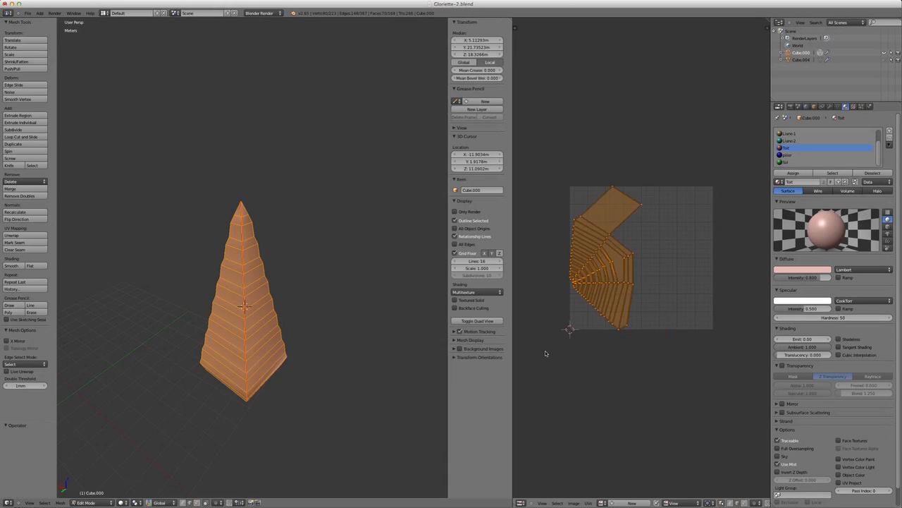
key("ctrl+z")
Select two more vertical corner edges of the spire from base to tip and mark them as seams.
middle_click_drag(303, 394, 221, 358)
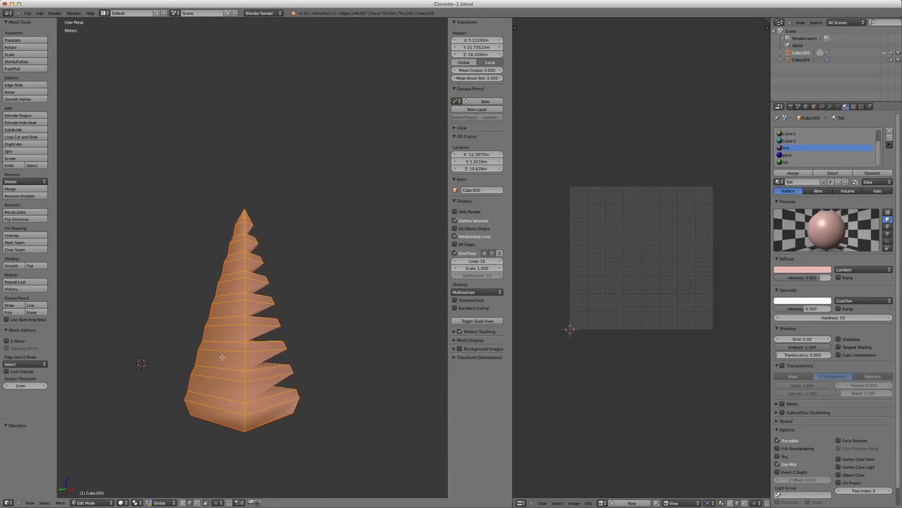
key("Tab")
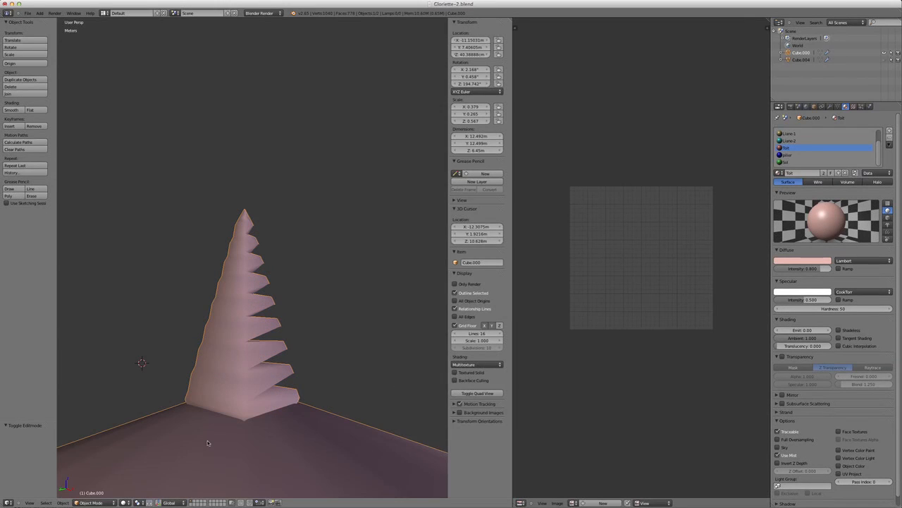
key("a")
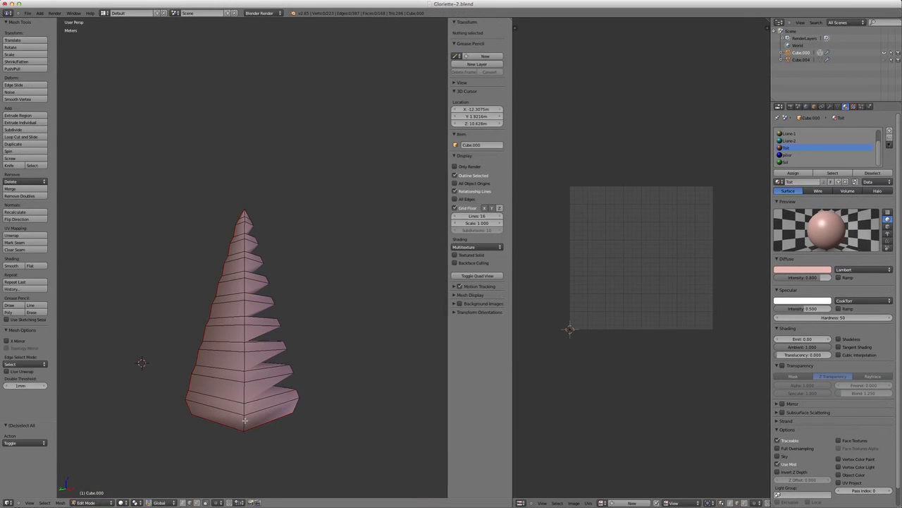
right_click(244, 422, "alt")
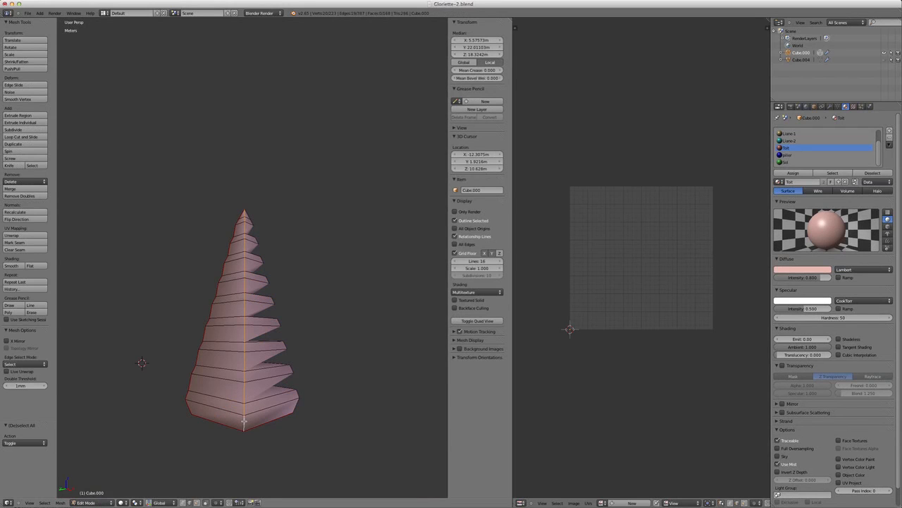
middle_click_drag(281, 446, 425, 439)
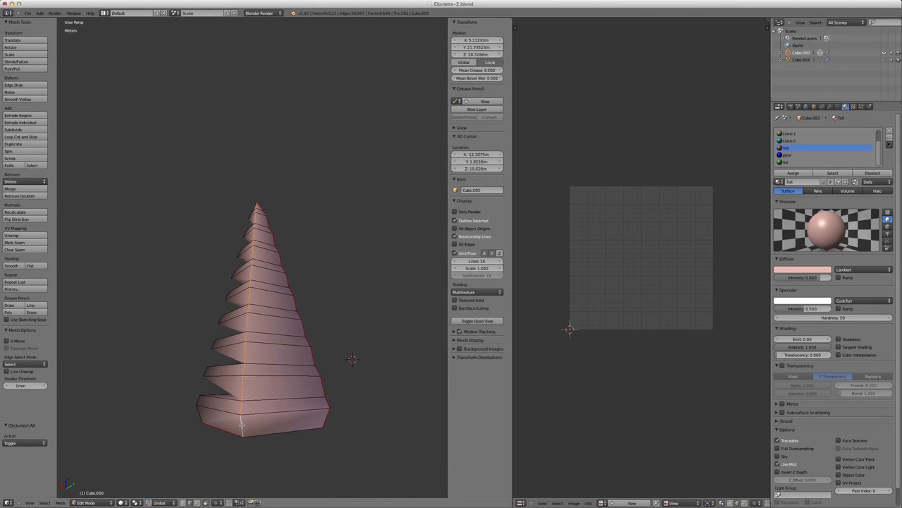
middle_click_drag(283, 446, 79, 317)
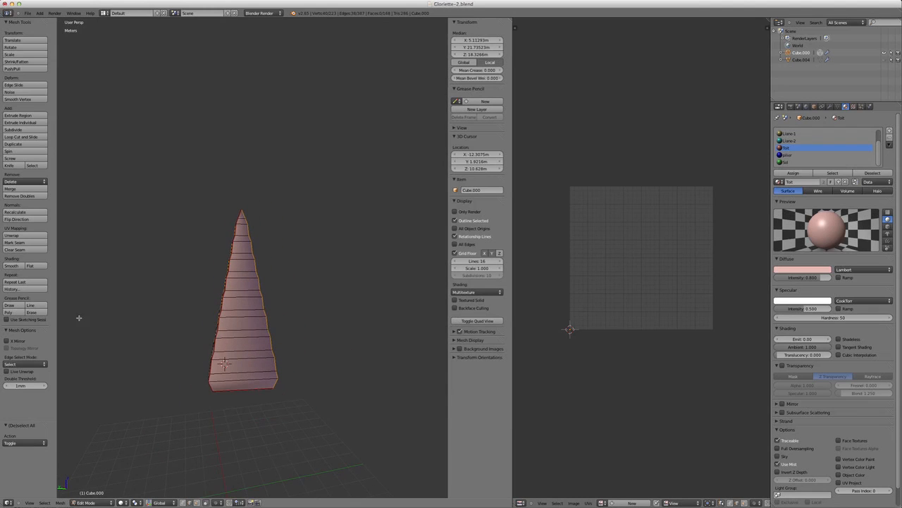
left_click(15, 242)
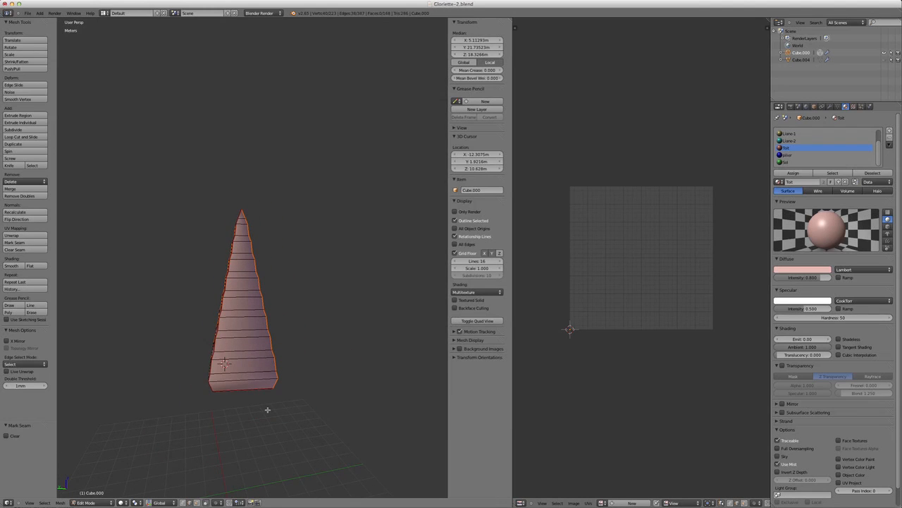
key("a")
middle_click_drag(268, 412, 369, 417)
Split the whole spire geometry with the Split command and clear the selection.
key("a")
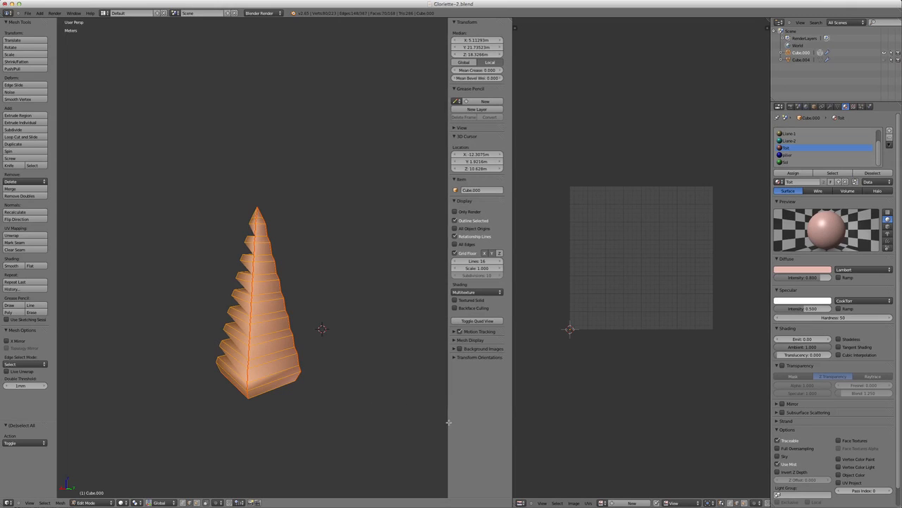
key("y")
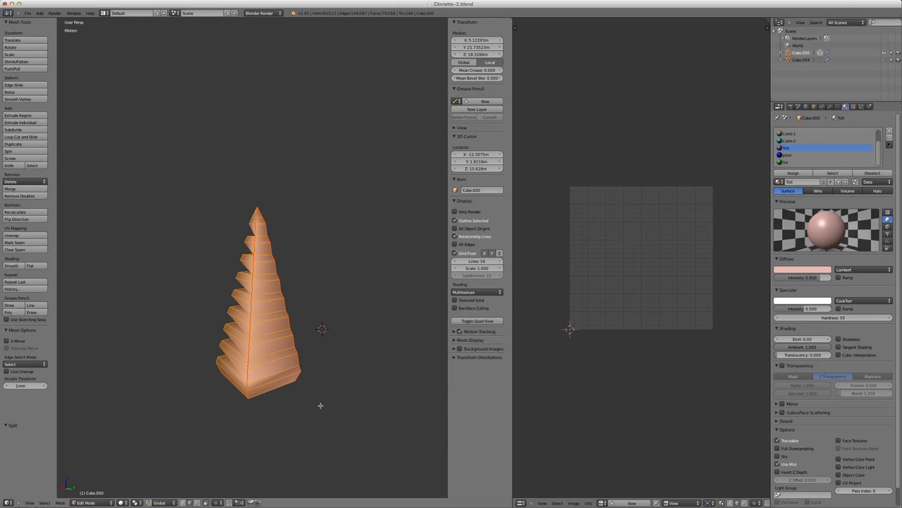
key("a")
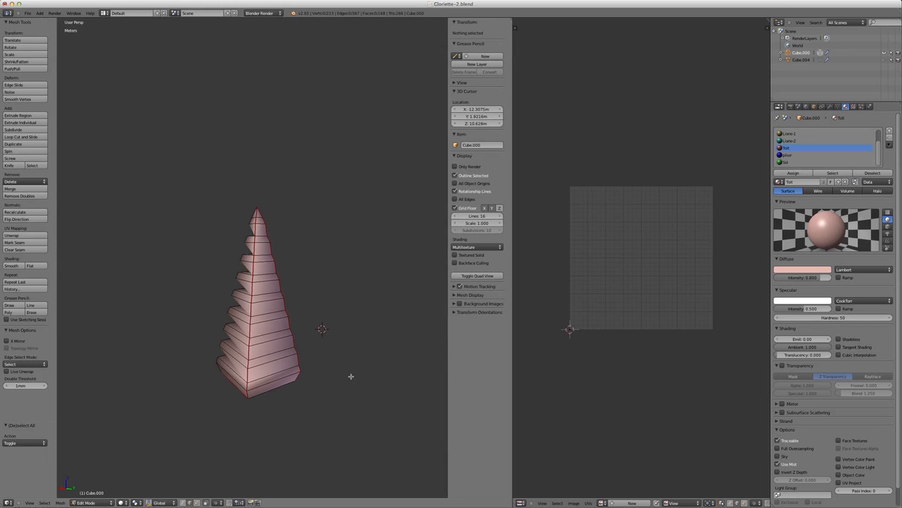
Unwrap the whole spire along its seams and move its UV island about X 0.33, Y -1.42, below the UV grid.
key("a")
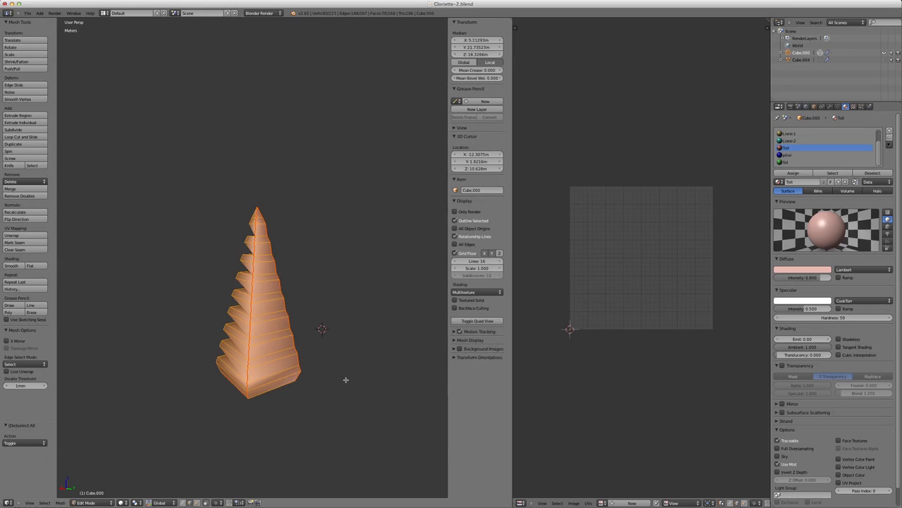
key("u")
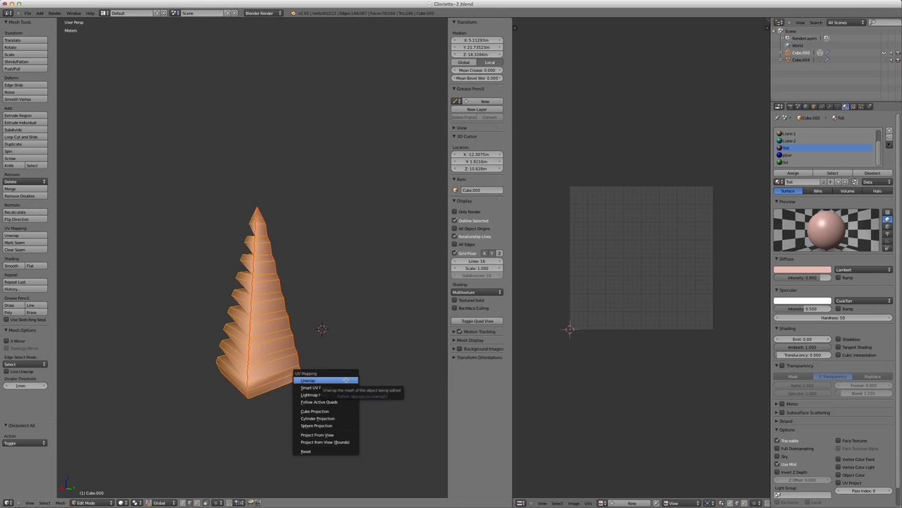
left_click(346, 380)
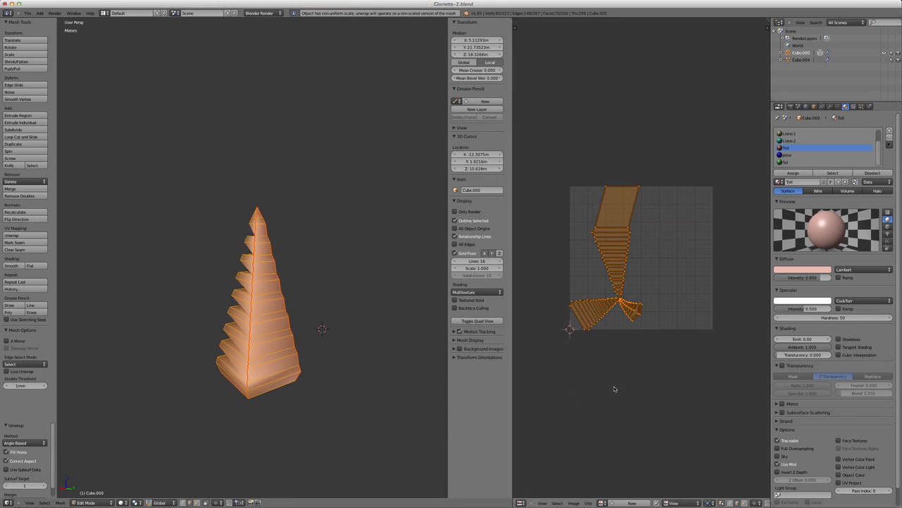
scroll(630, 364, "up", 3)
scroll(630, 364, "down", 3)
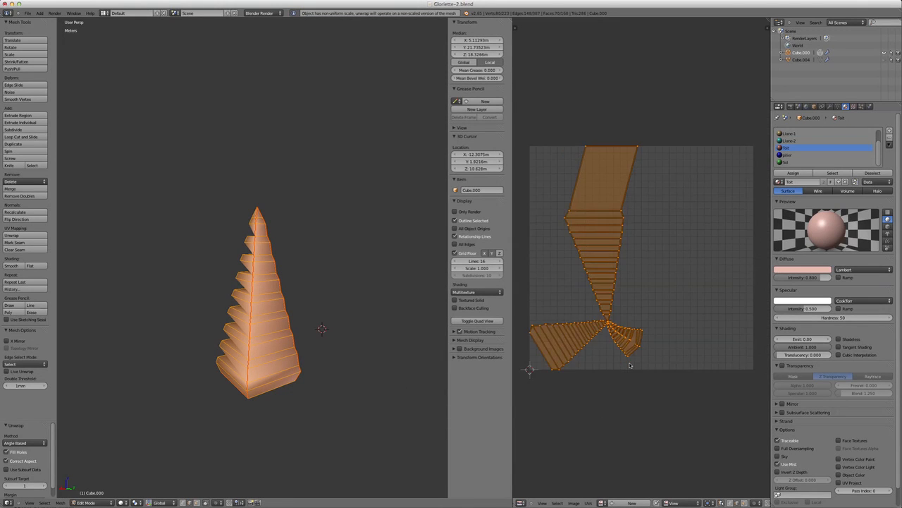
scroll(618, 384, "down", 1)
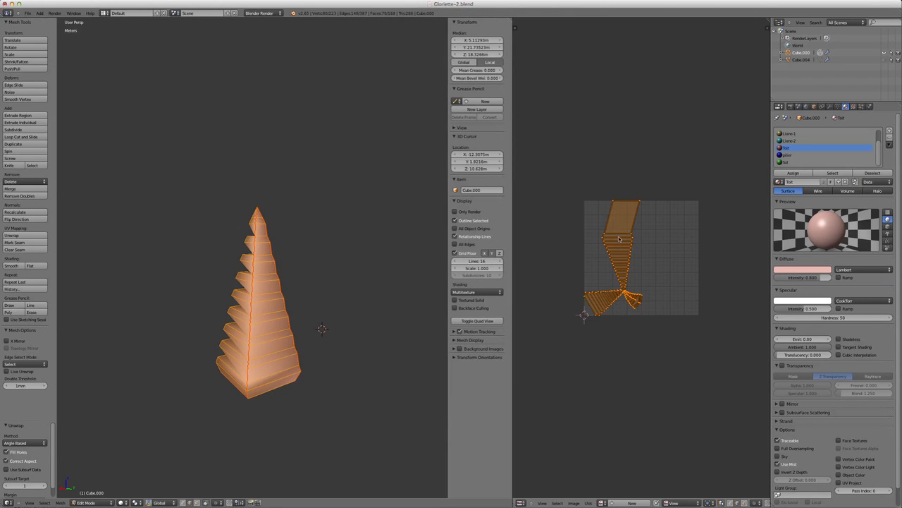
key("g")
left_click(682, 421)
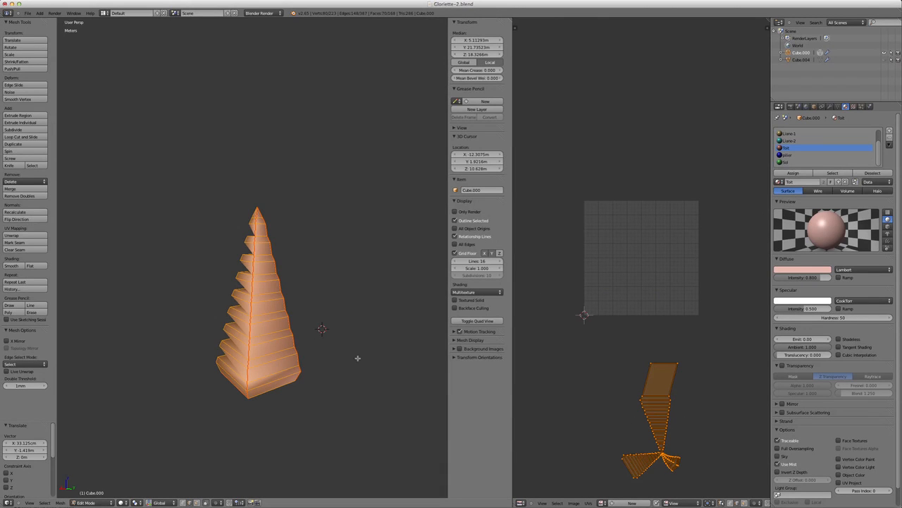
key("a")
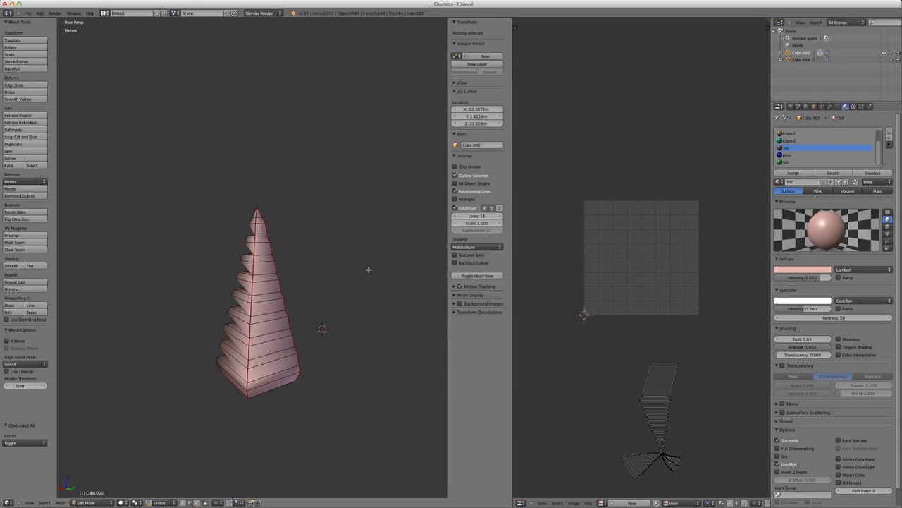
Reveal the hidden roof faces and bring their UV islands above the grid closer into view.
key("alt+h")
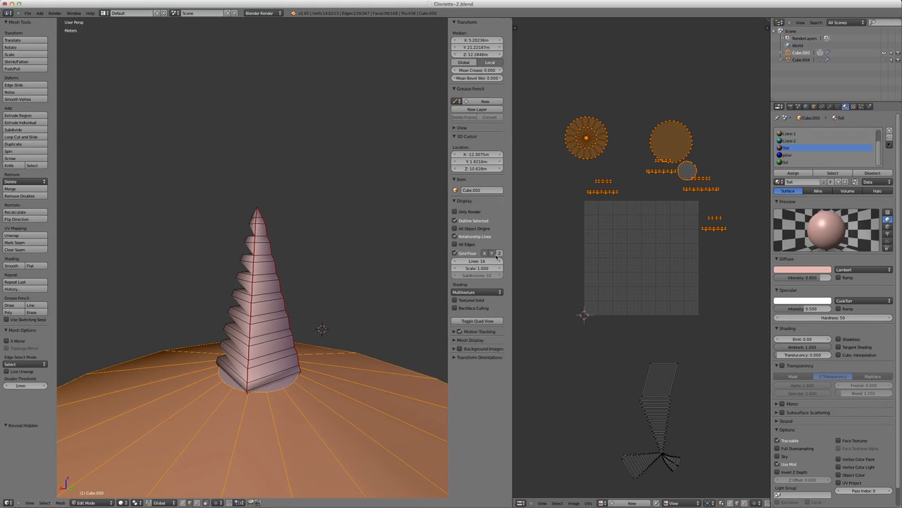
scroll(351, 323, "down", 8)
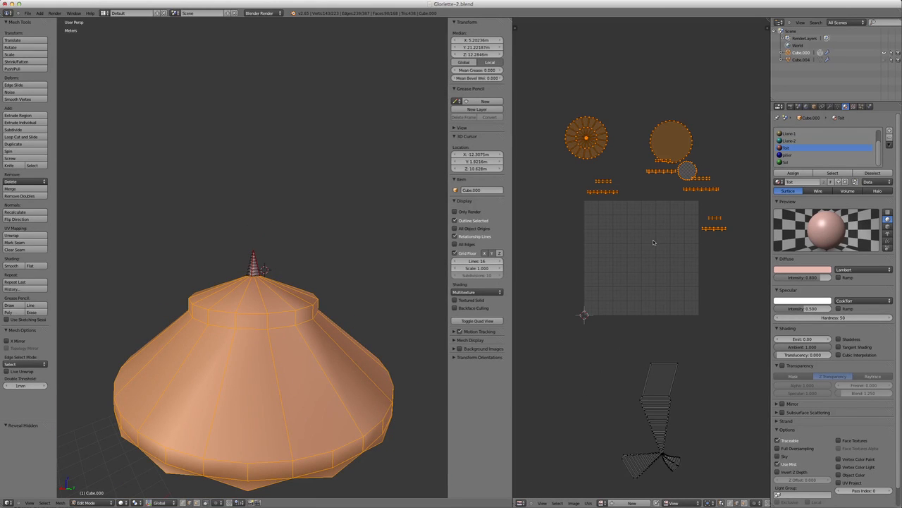
scroll(652, 236, "up", 3)
middle_click_drag(651, 232, 658, 324)
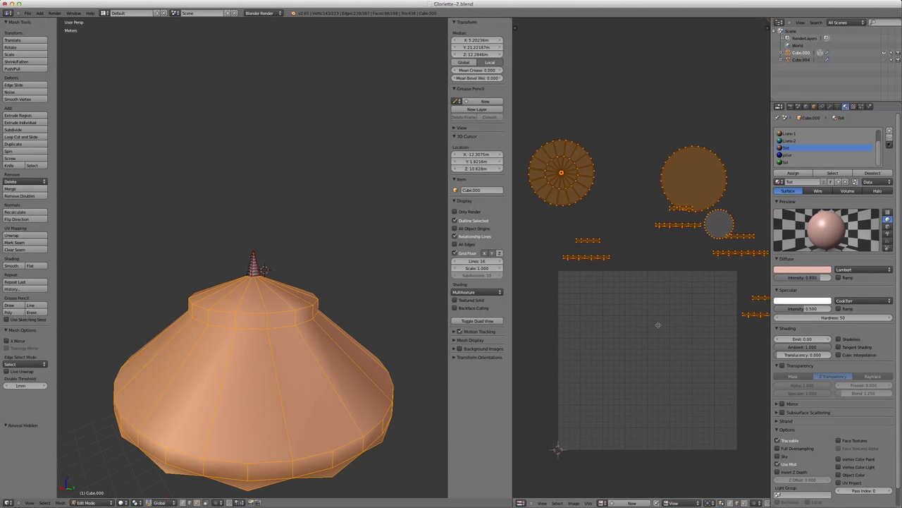
Set UV selection to face mode and widen the UV editor to show the roof islands above the grid.
scroll(617, 193, "up", 2)
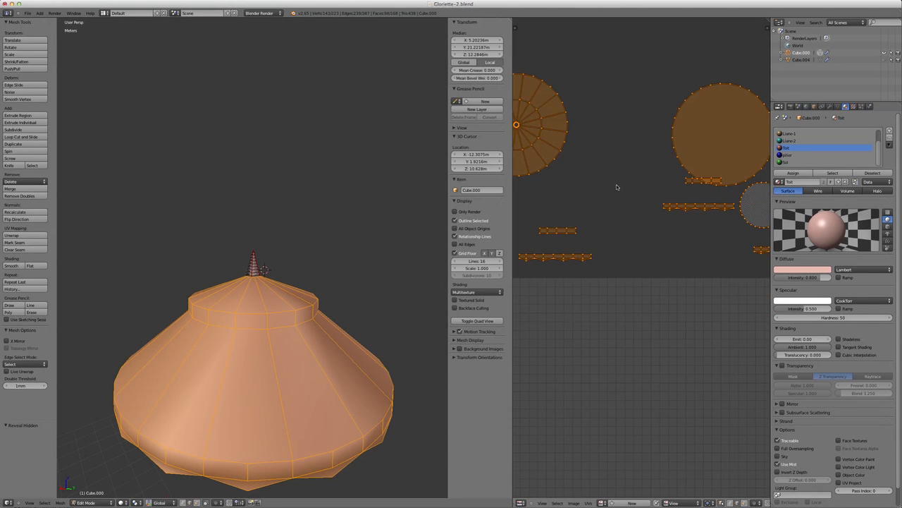
middle_click_drag(619, 196, 585, 256)
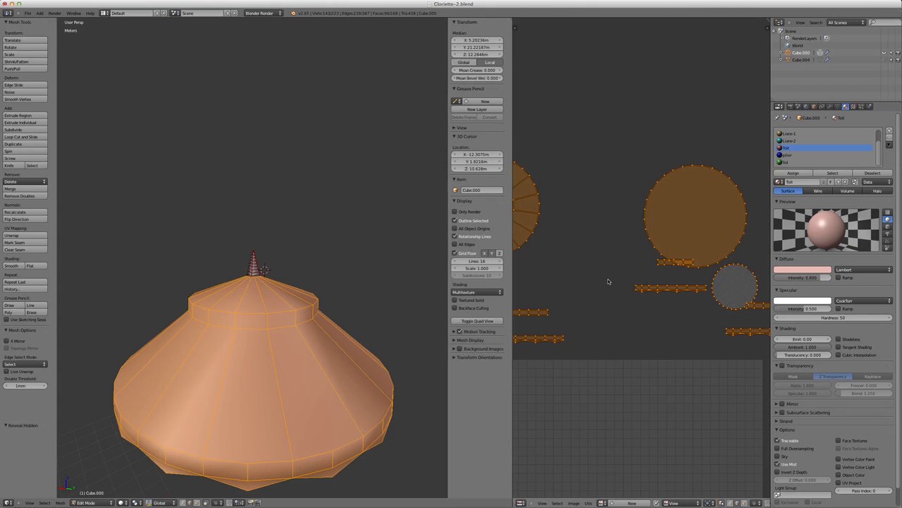
scroll(609, 281, "down", 2)
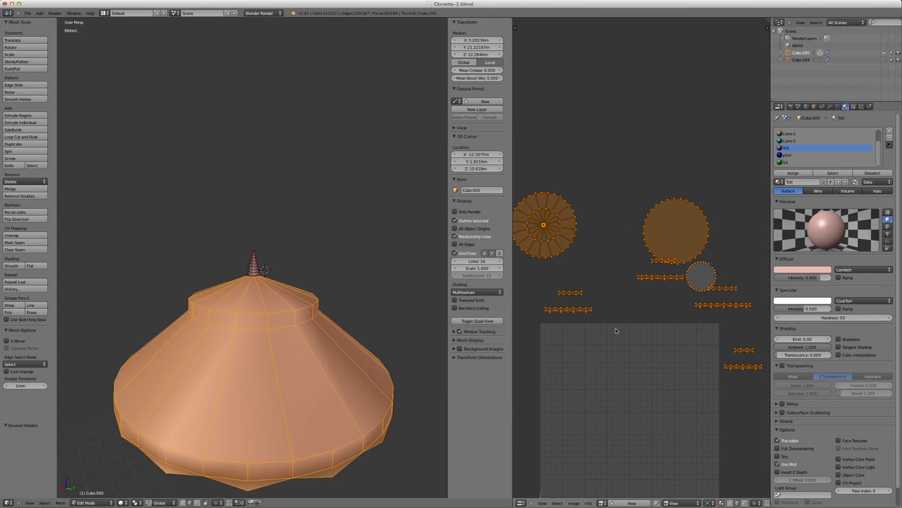
middle_click_drag(623, 337, 626, 293)
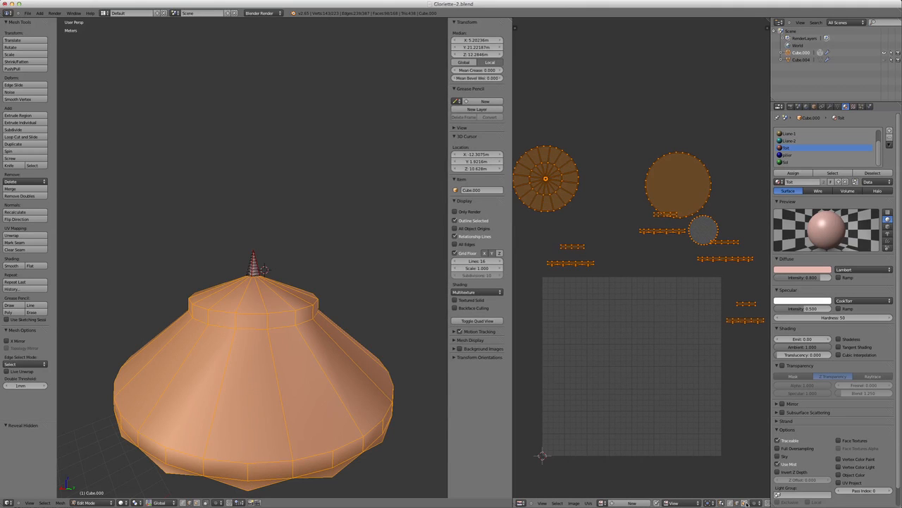
left_click(742, 503)
left_click_drag(513, 258, 305, 264)
scroll(508, 312, "up", 2)
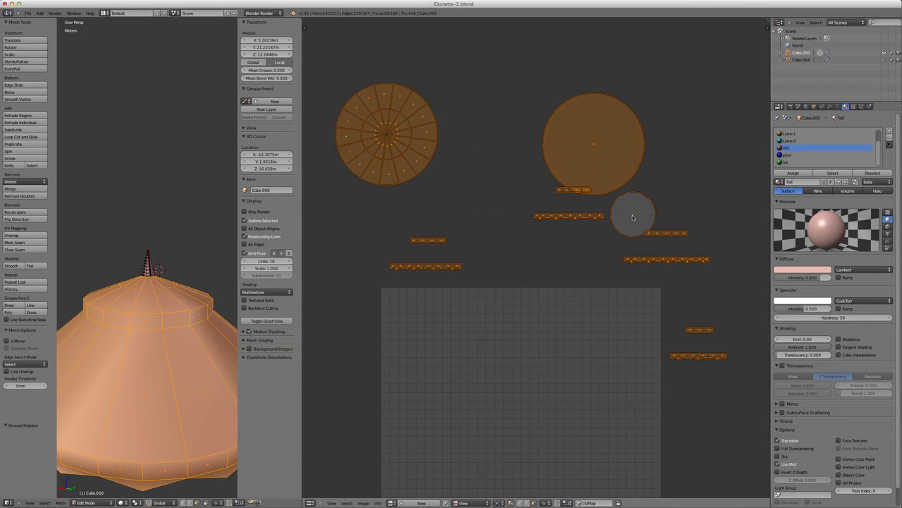
Select only the small disc's UV face and move it about X -87.8 cm, Y 28.9 cm onto the segmented roof island's centre.
key("a")
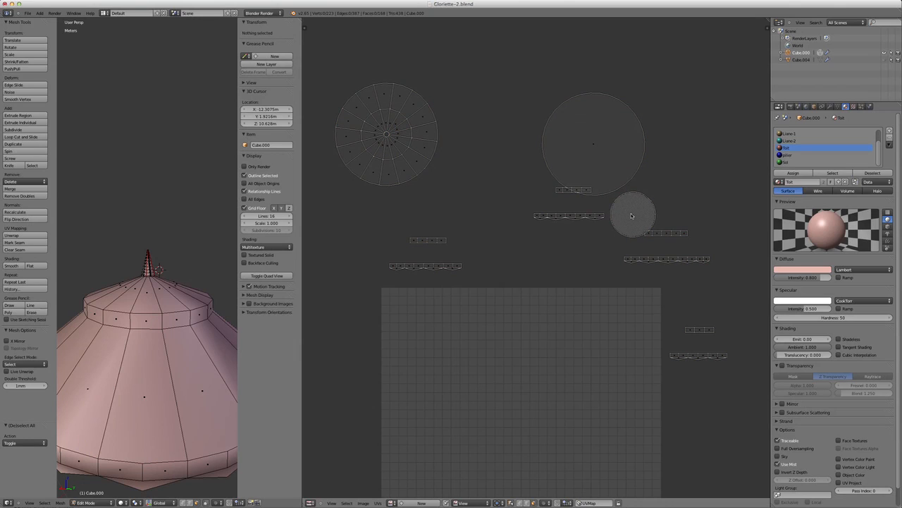
key("b")
left_click_drag(628, 208, 638, 224)
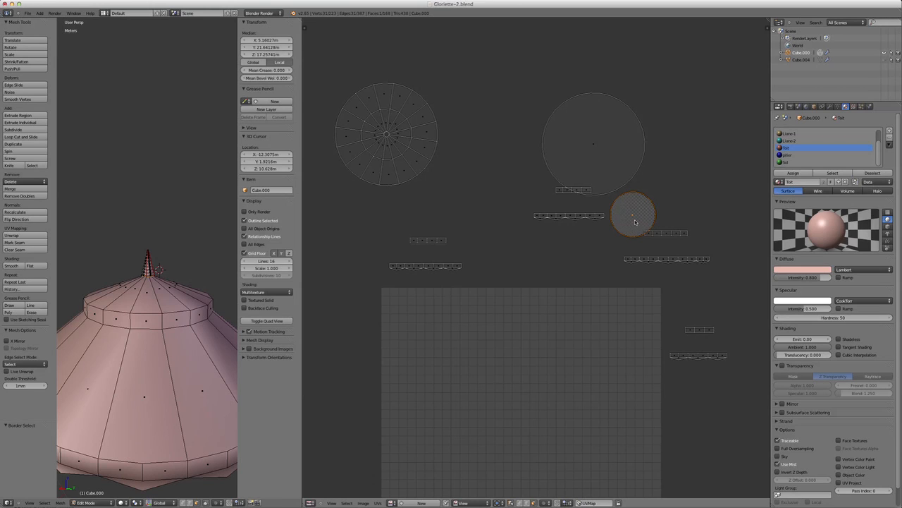
key("g")
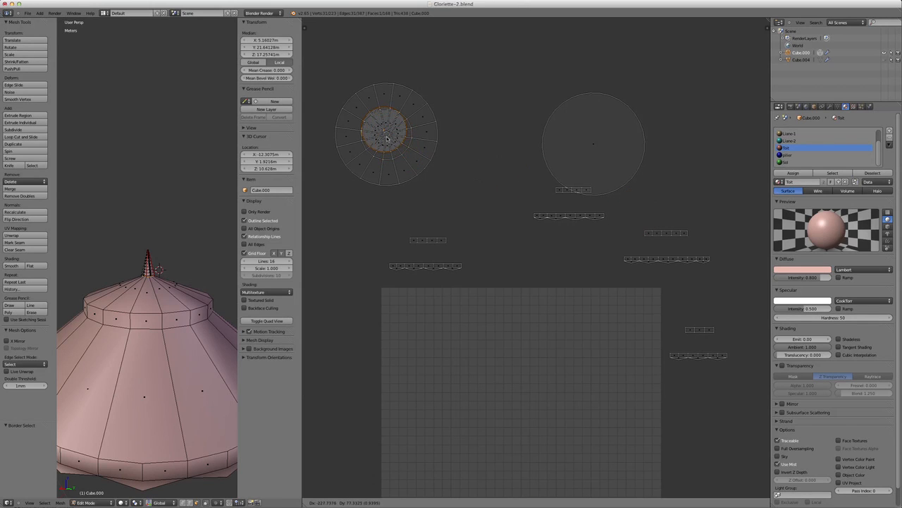
left_click(390, 141)
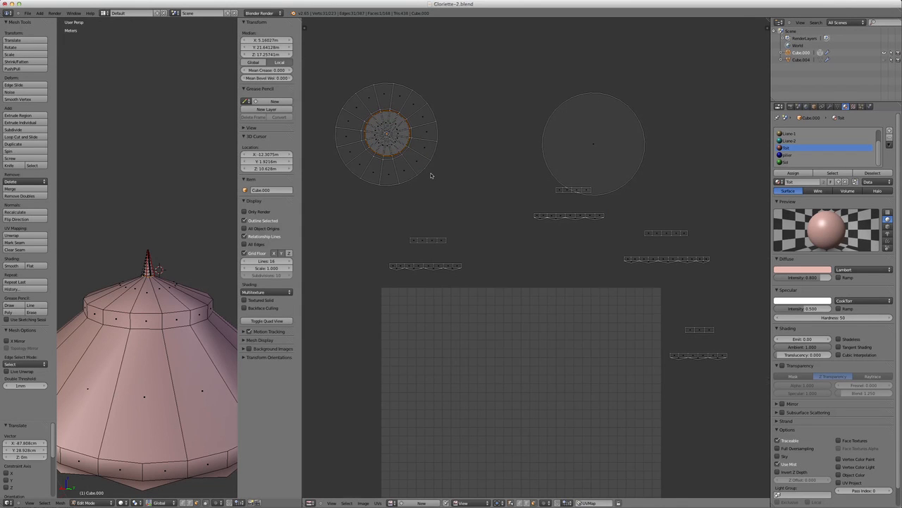
Nudge the disc about X -1.1 mm, Y -0.6 mm to centre it on the roof island, and scale it to 0.121.
scroll(432, 175, "up", 3)
middle_click_drag(433, 174, 640, 319)
scroll(536, 244, "up", 3)
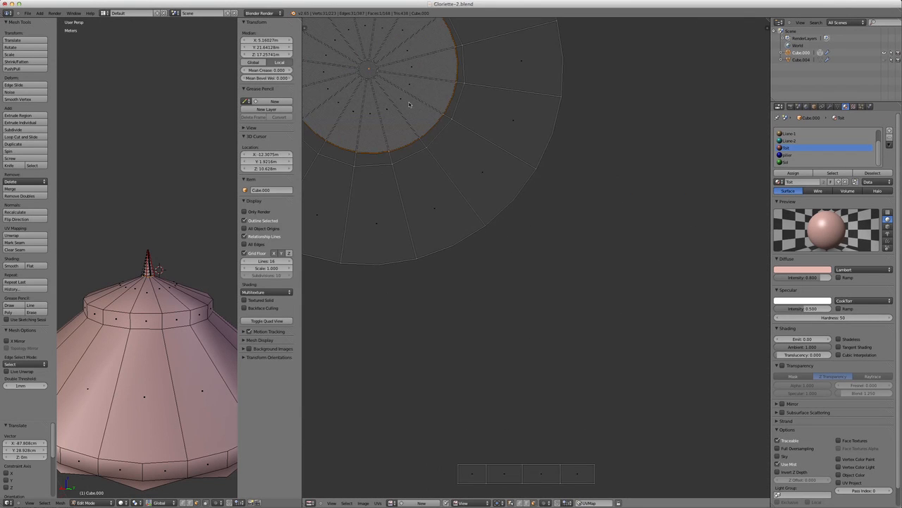
middle_click_drag(409, 104, 598, 281)
scroll(606, 303, "up", 2)
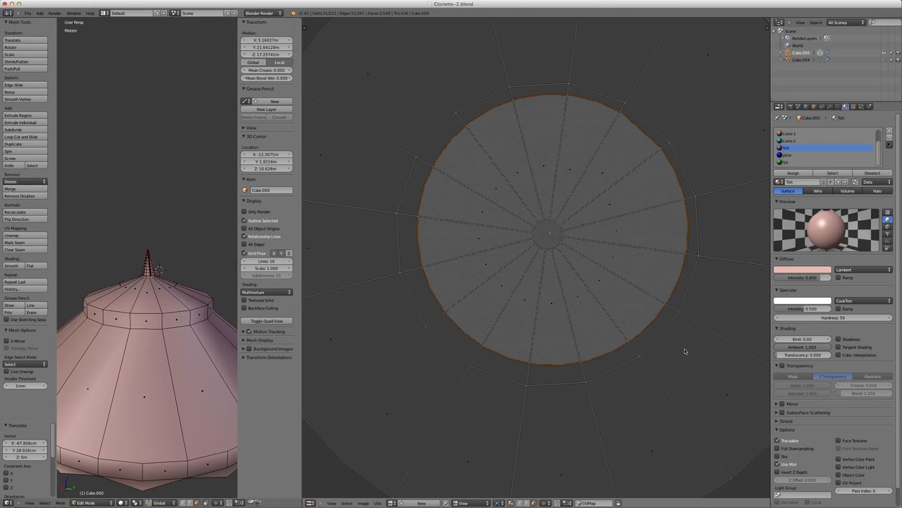
key("g")
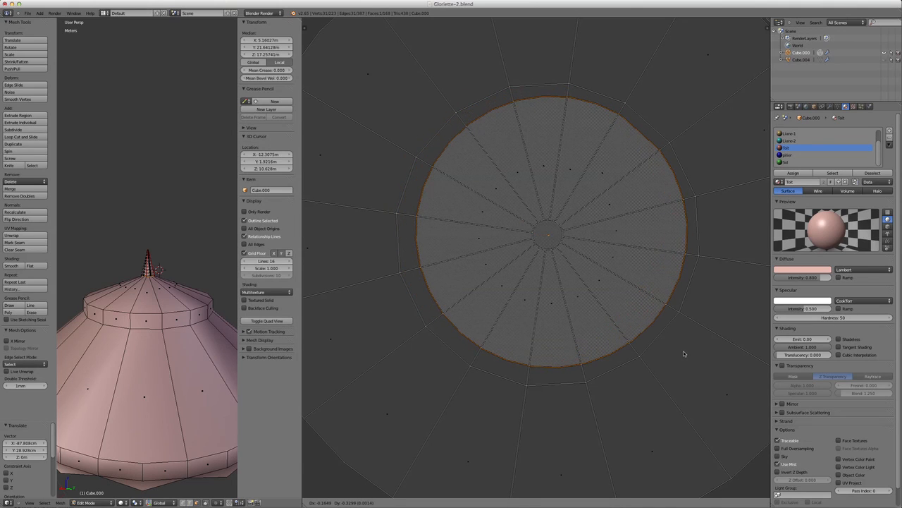
left_click(683, 353)
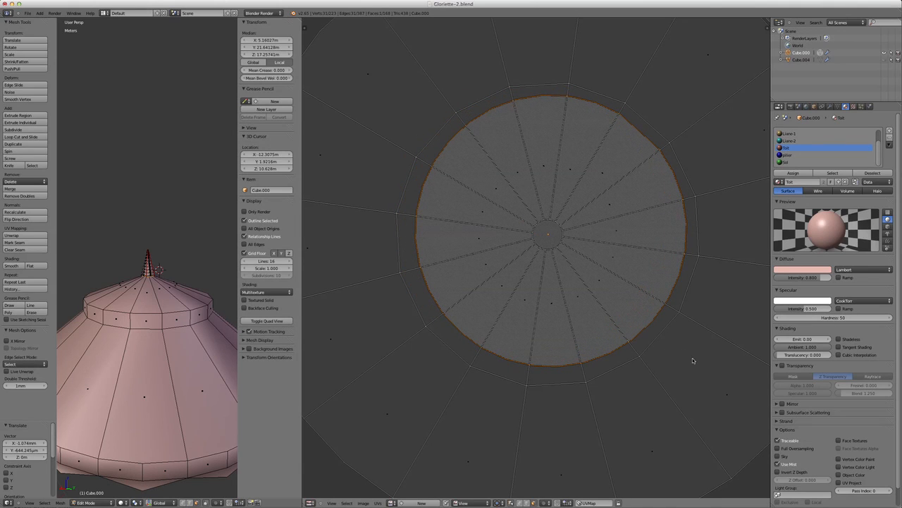
key("s")
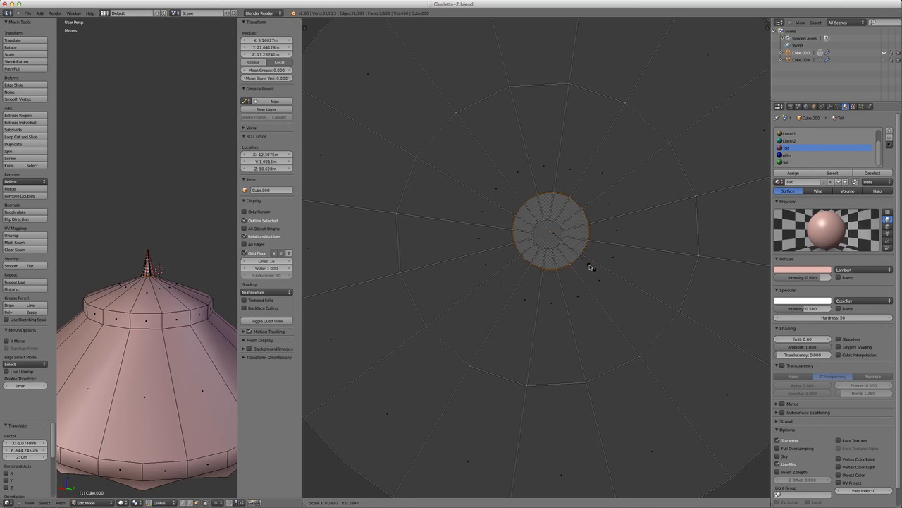
left_click(568, 250)
Recentre the disc over the roof island's central opening, scale it by about 0.93 to match the opening, and fine-tune its position.
scroll(568, 249, "up", 4)
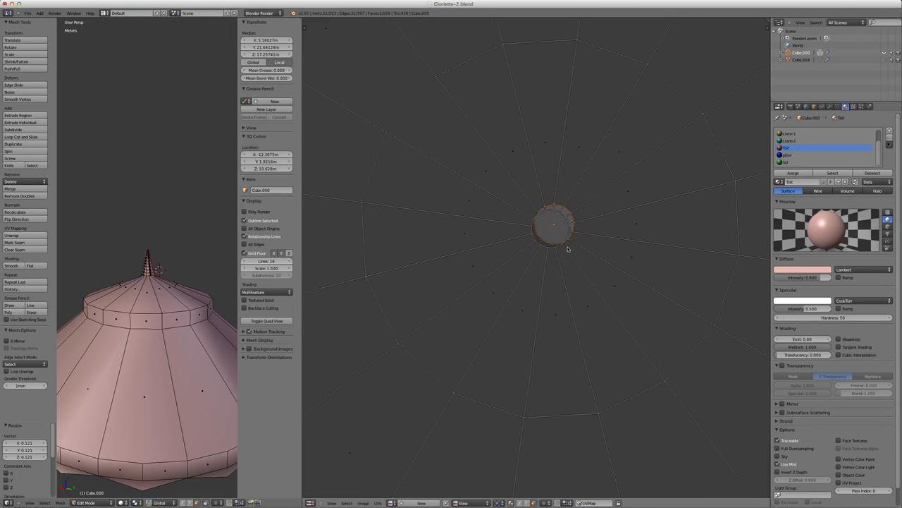
key("g")
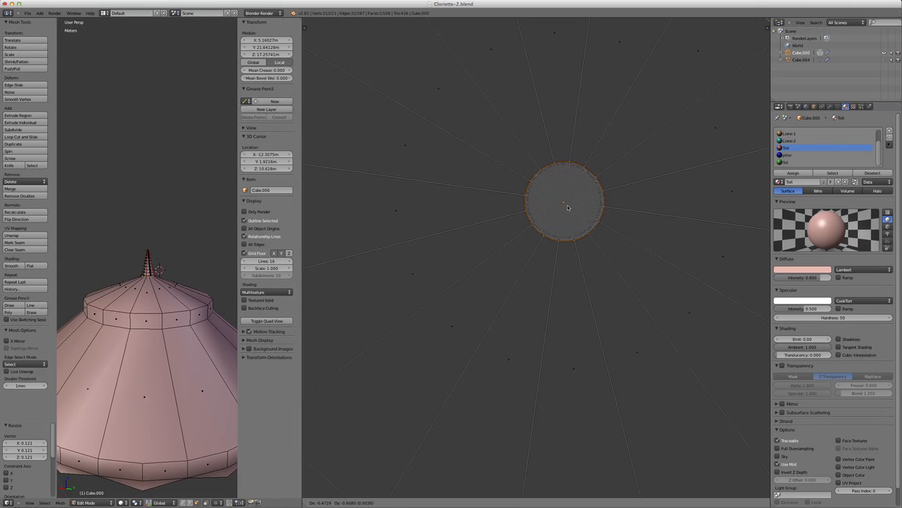
left_click(567, 206)
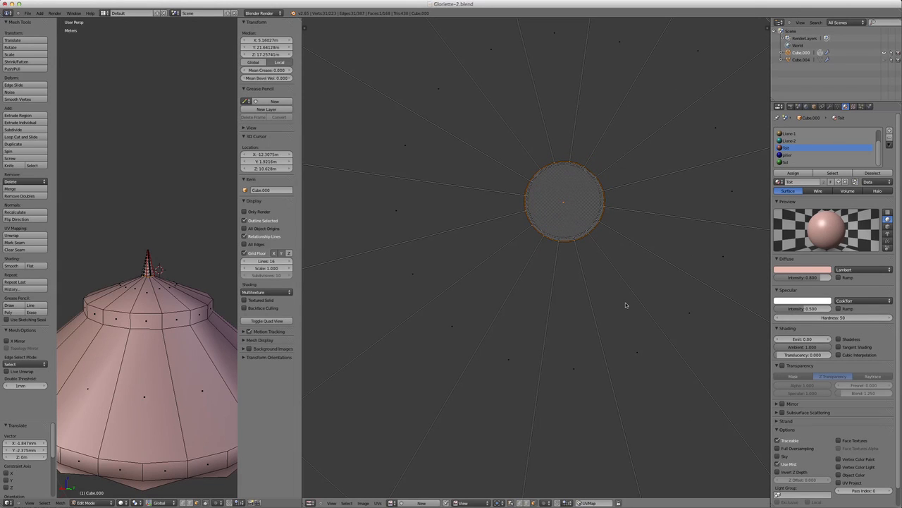
key("s")
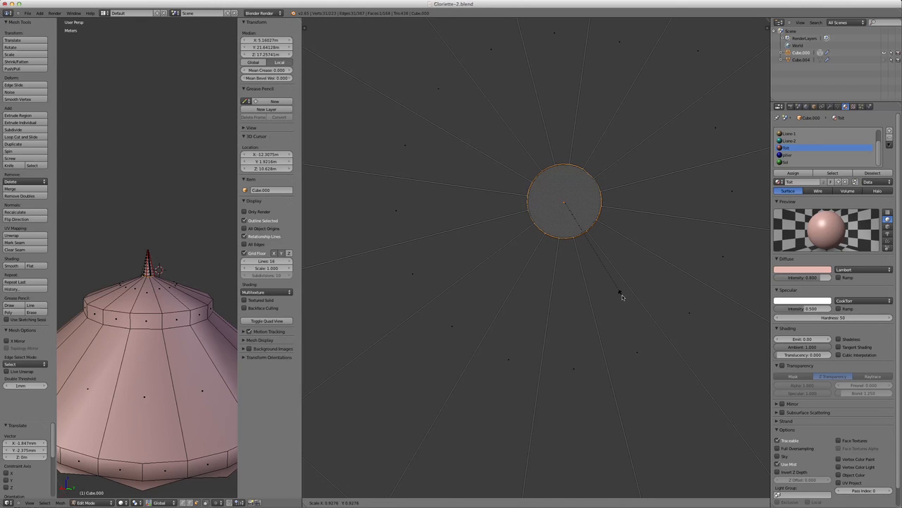
left_click(622, 296)
key("g")
left_click(601, 273)
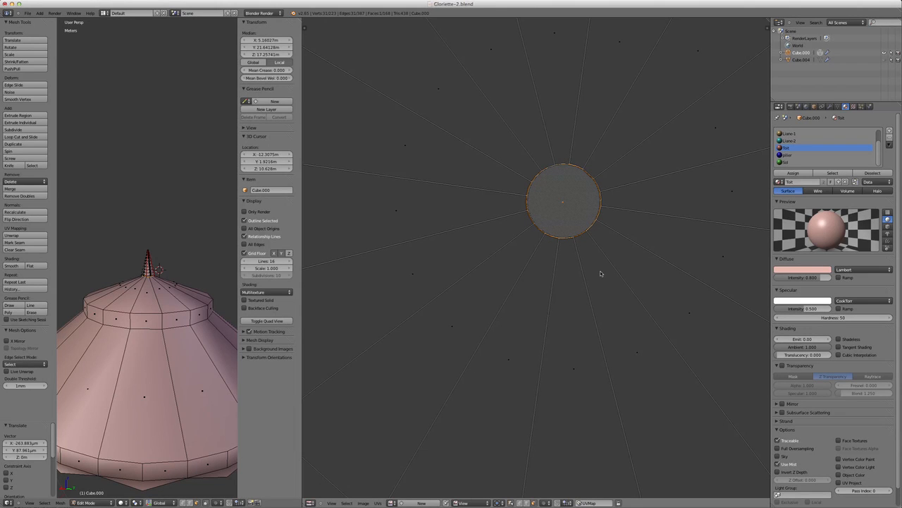
Move the resized disc out of the roof island to just beyond its right edge and clear the selection.
scroll(601, 274, "down", 7)
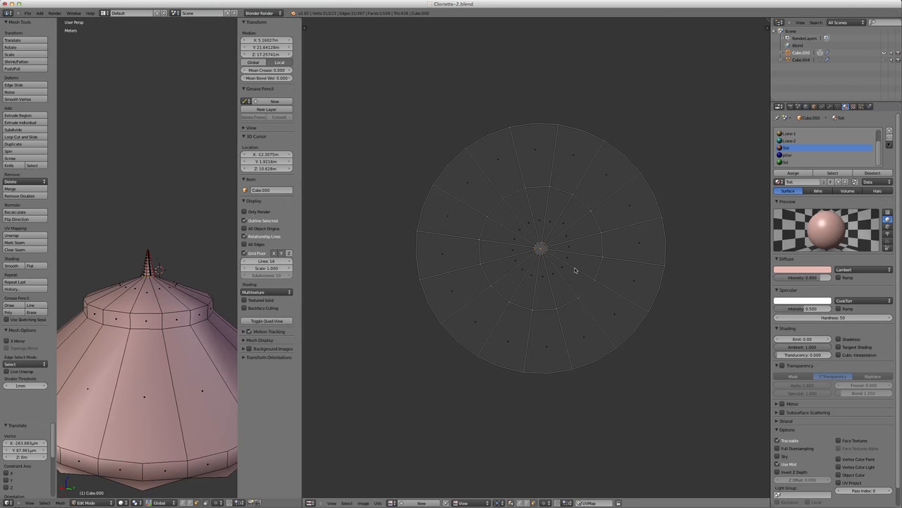
key("g")
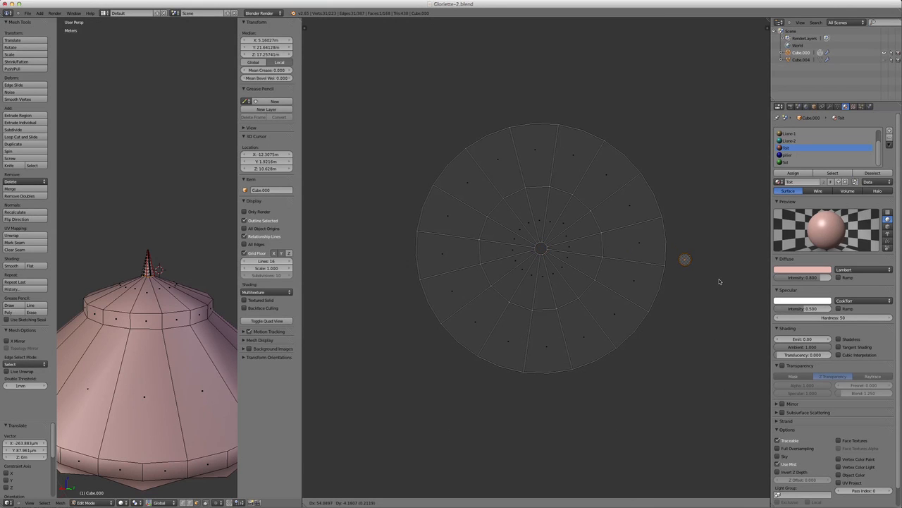
left_click(719, 277)
key("a")
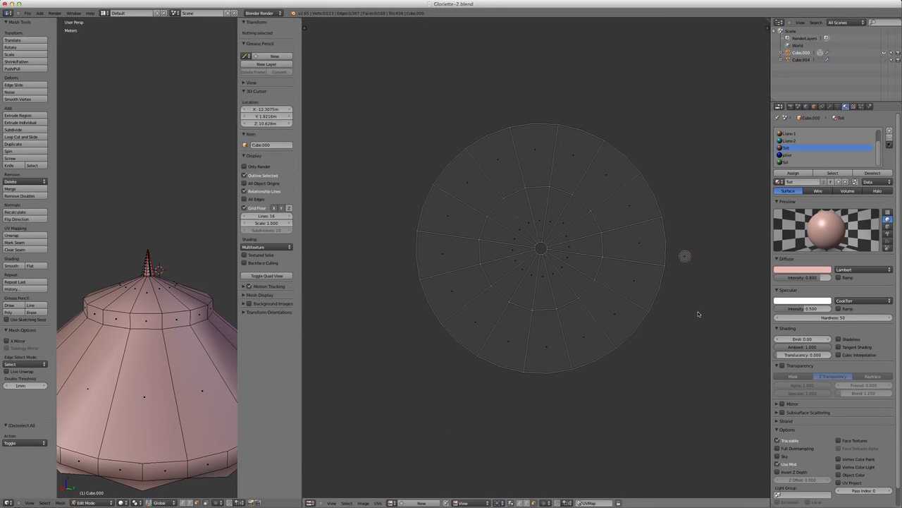
scroll(698, 314, "down", 5)
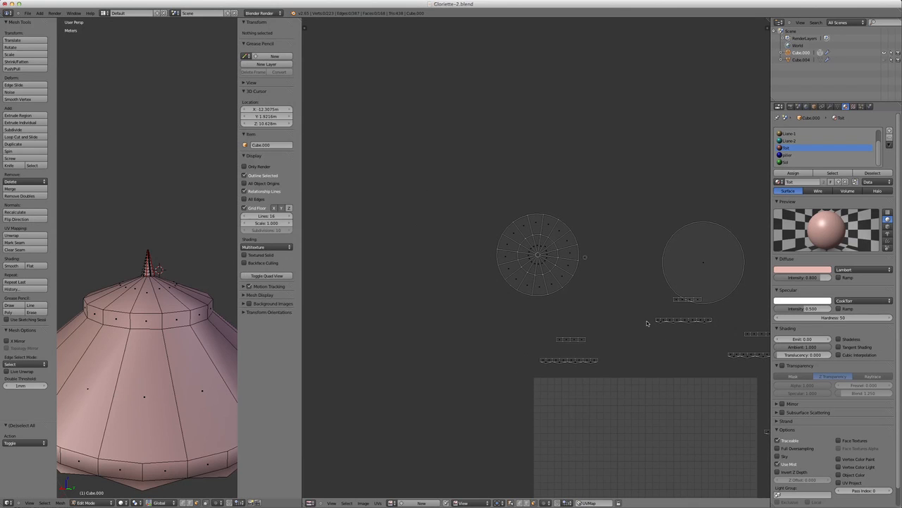
Move the scalloped rim strip below the large plain circle about X -23.4 cm, Y -17.1 cm, beside the first scalloped strip above the grid.
scroll(646, 324, "down", 2)
scroll(644, 324, "up", 3)
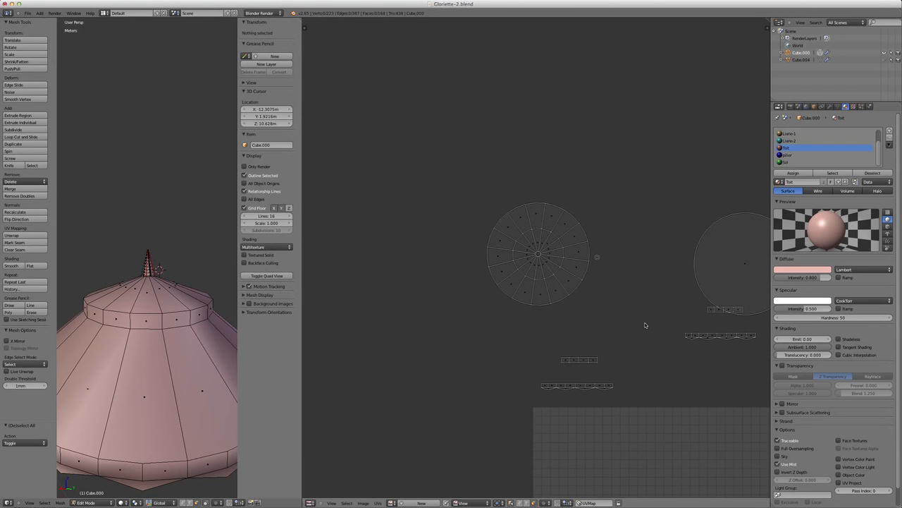
scroll(644, 340, "up", 4)
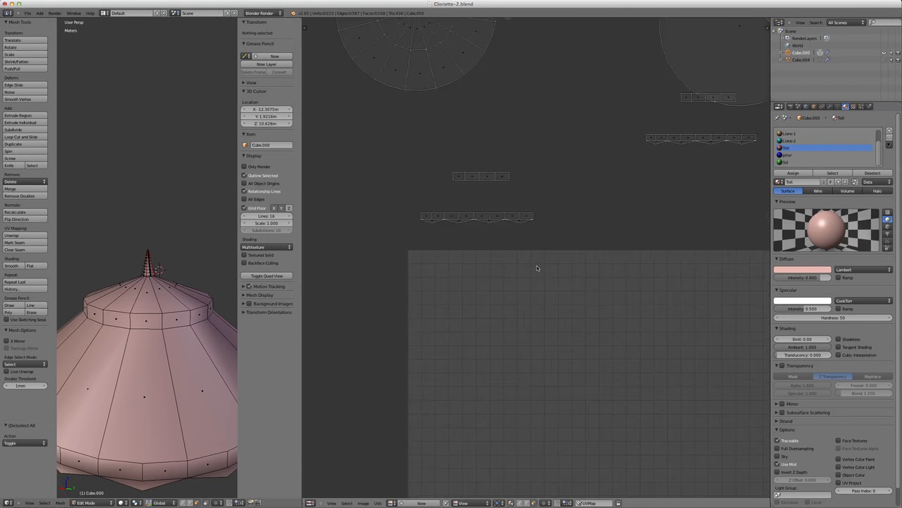
middle_click_drag(511, 240, 570, 246)
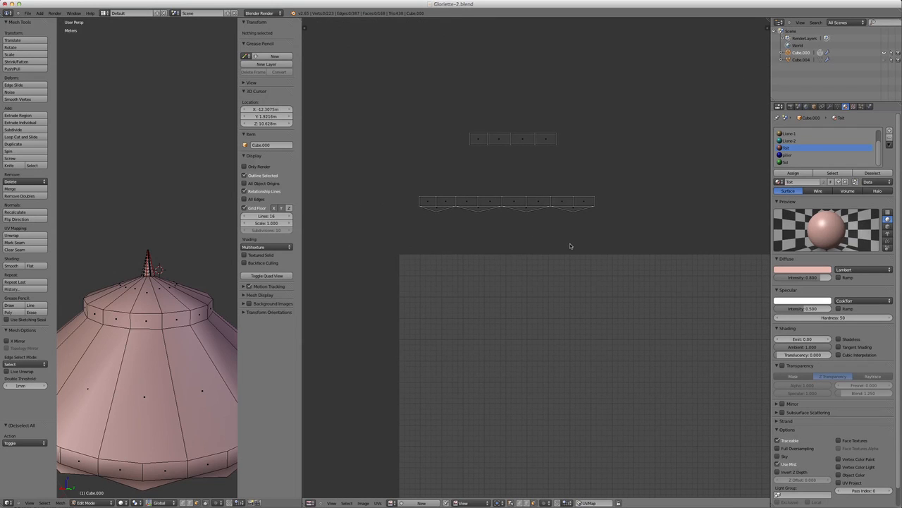
scroll(571, 245, "down", 4)
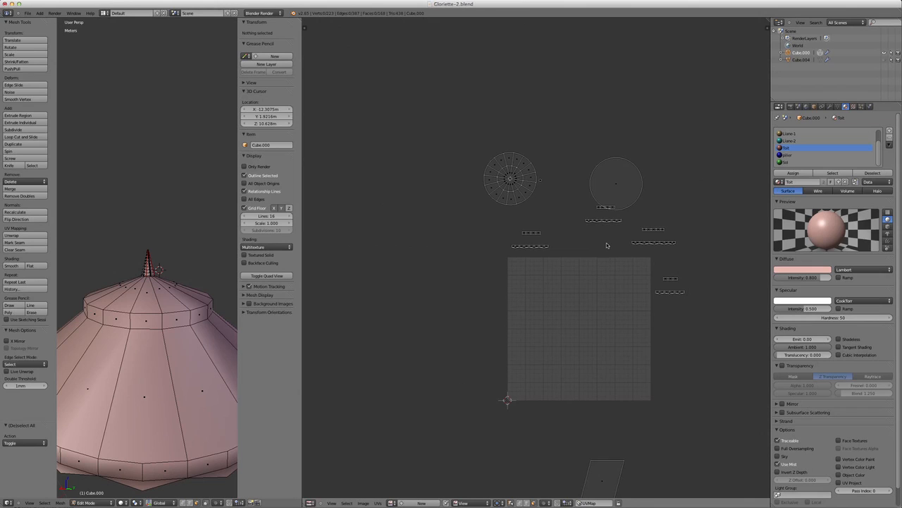
scroll(607, 245, "up", 3)
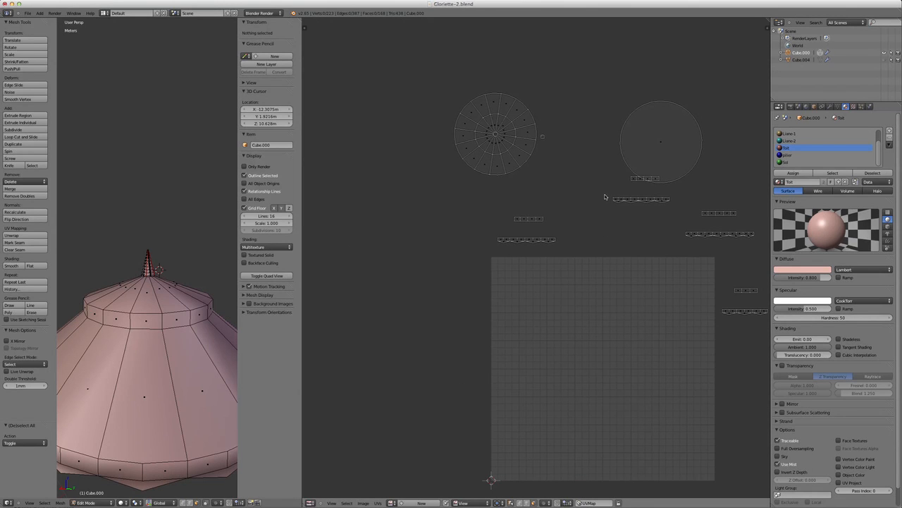
key("b")
left_click_drag(604, 193, 675, 209)
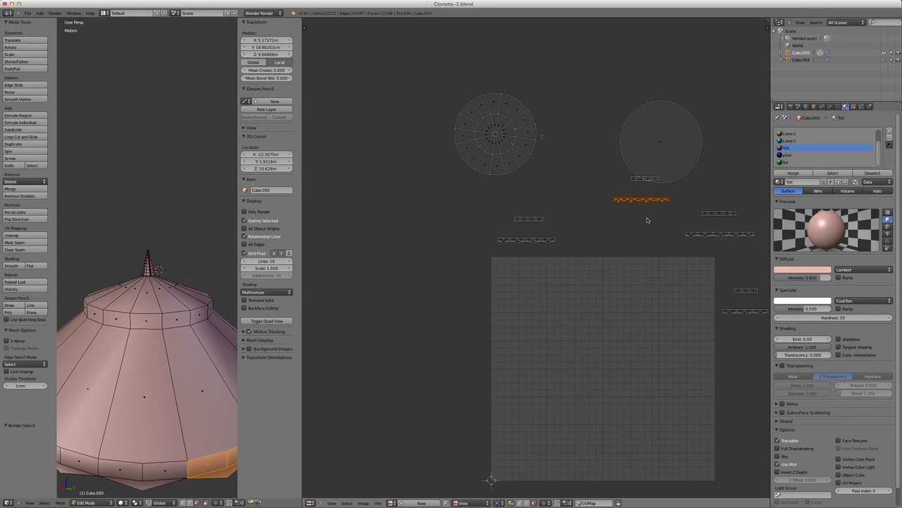
key("g")
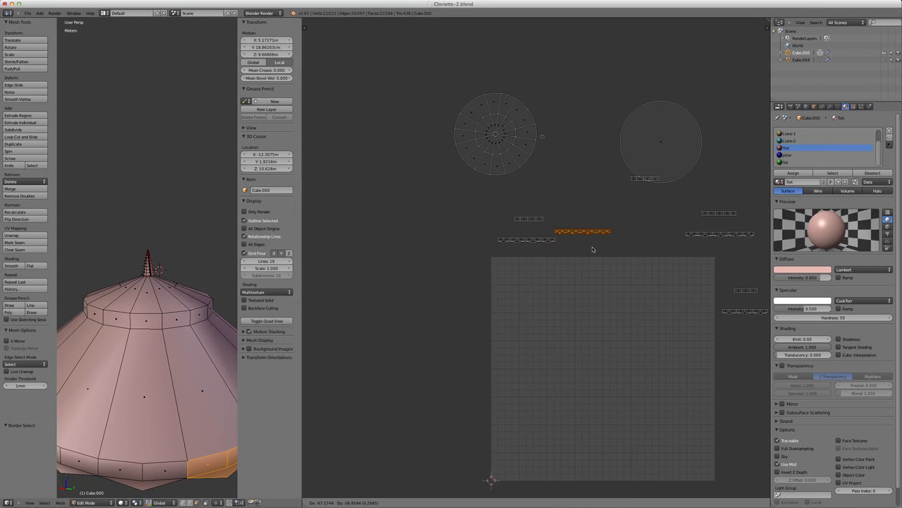
left_click(593, 248)
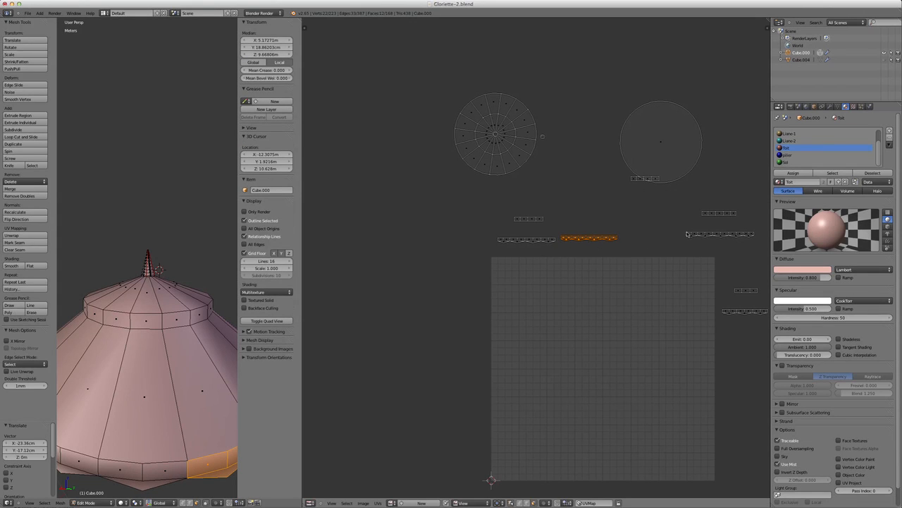
Select only the scalloped rim strip above the grid's upper-right corner and place it at the end of the scalloped strip row.
key("a")
key("b")
left_click_drag(681, 225, 760, 247)
key("g")
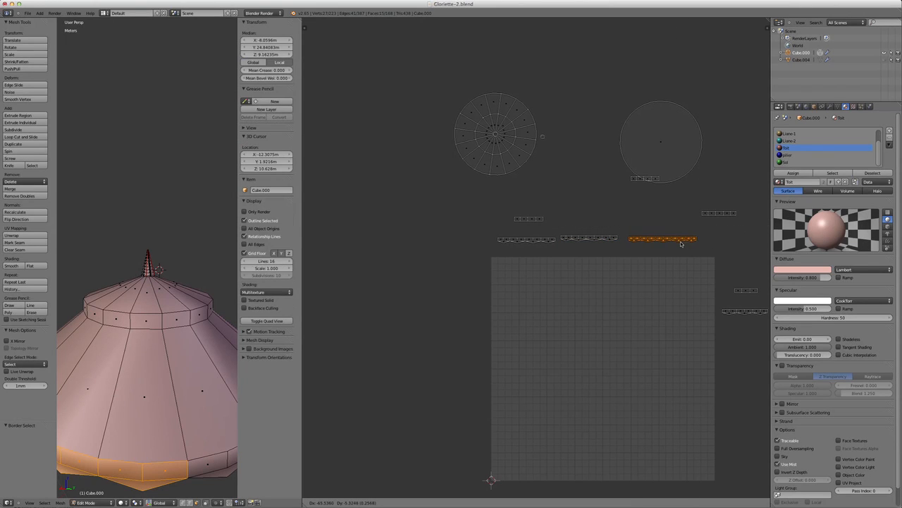
left_click(677, 242)
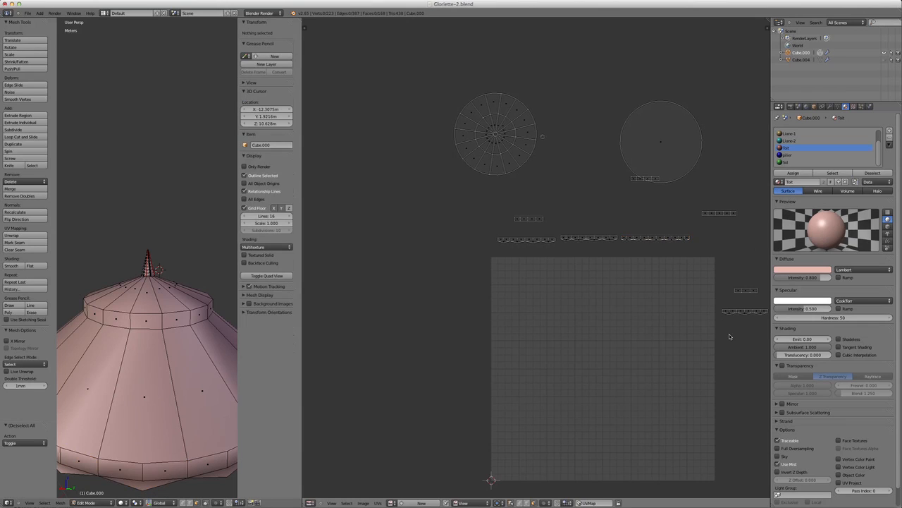
Move the scalloped strip beyond the grid's right edge by about X -13.6 cm, Y 32.6 cm to close the scalloped row.
key("a")
key("b")
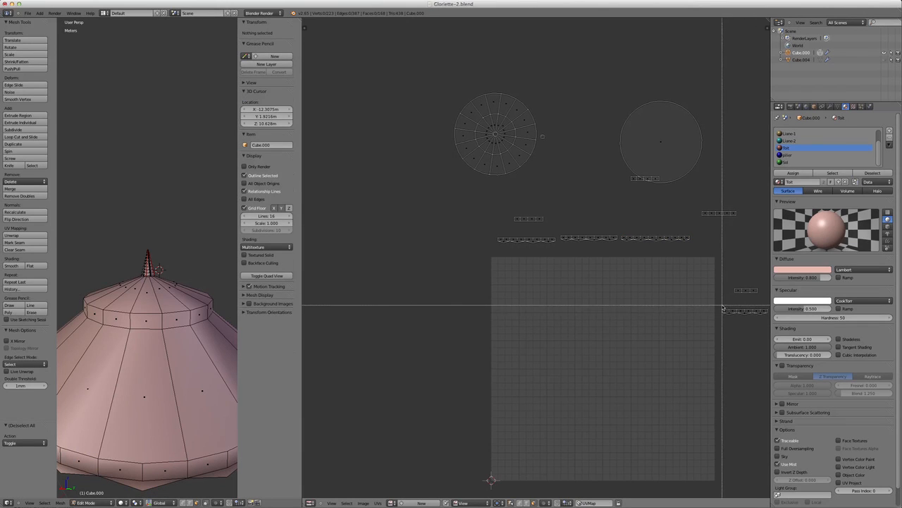
left_click_drag(719, 304, 784, 324)
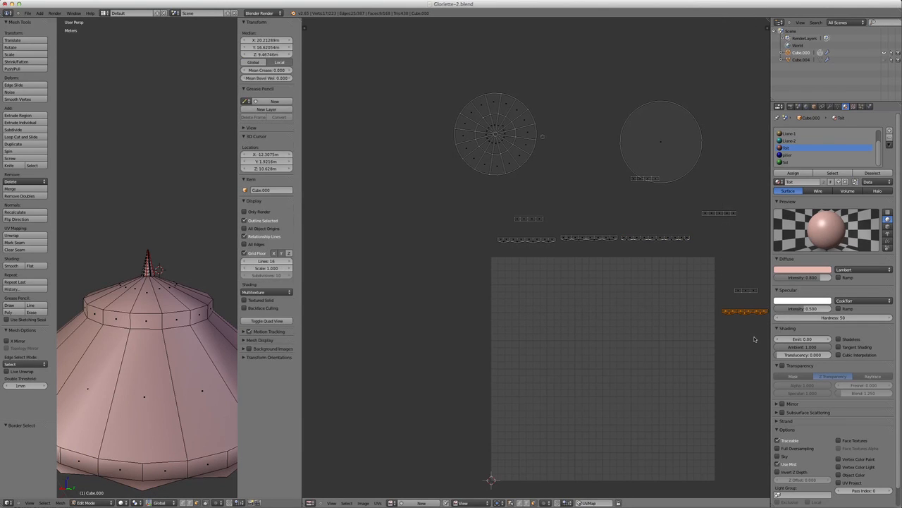
key("g")
left_click(724, 265)
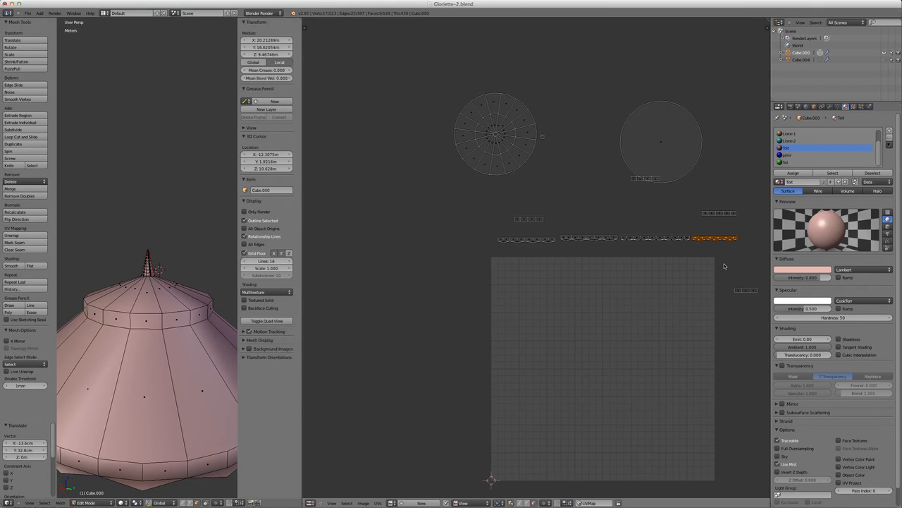
Select only the three-face plain strip beyond the grid's right edge and place it beside the first plain strip above the scalloped row.
key("a")
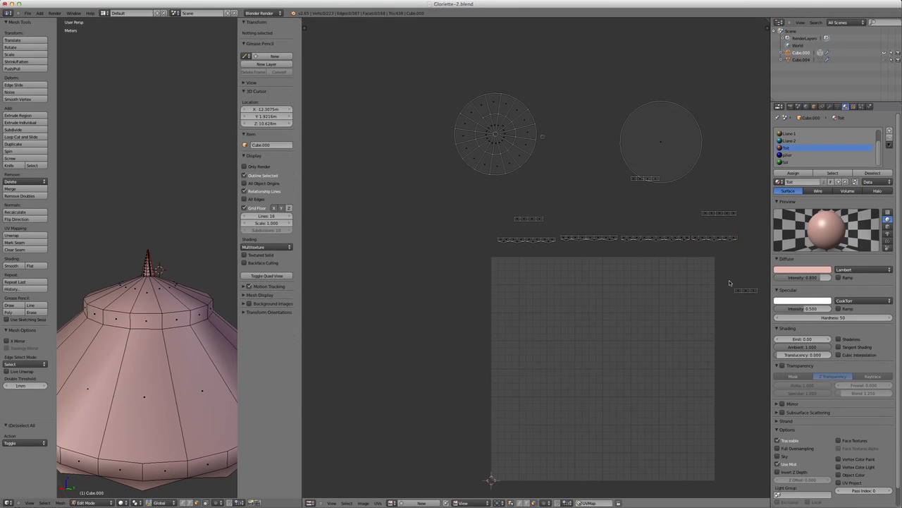
key("b")
left_click_drag(730, 278, 757, 313)
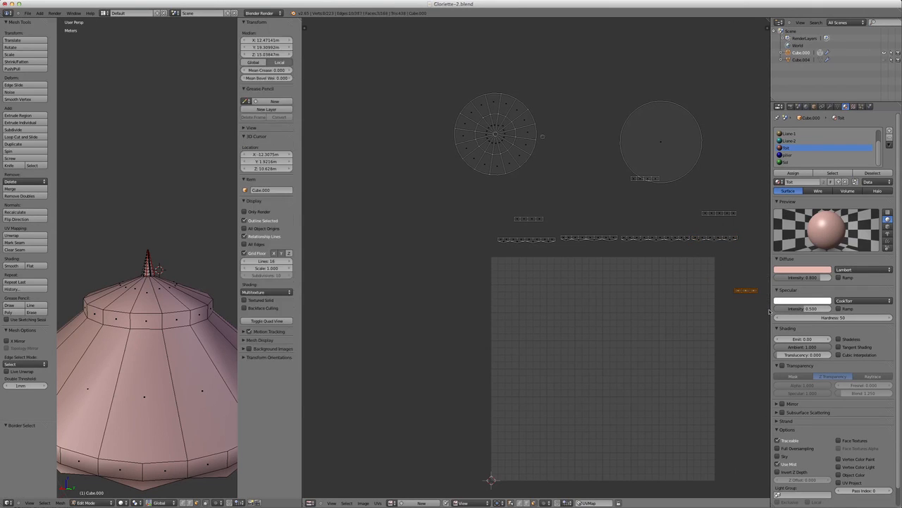
key("g")
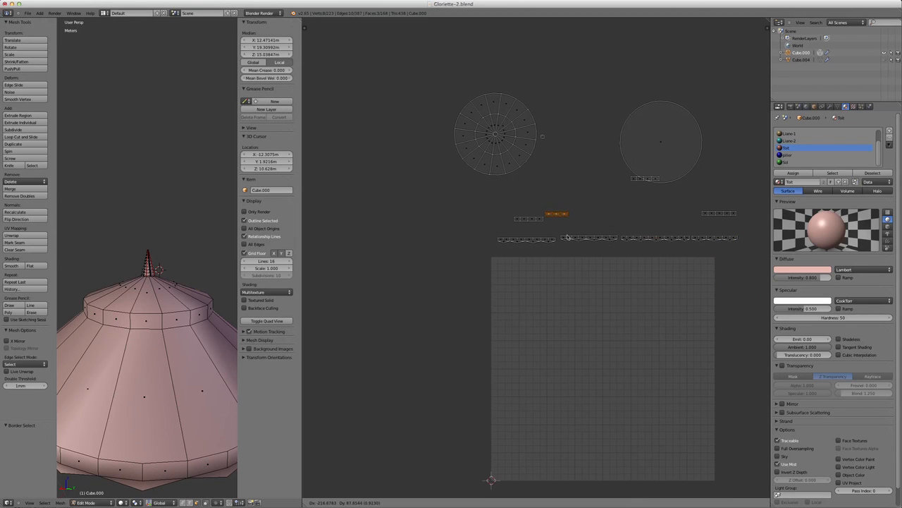
left_click(568, 238)
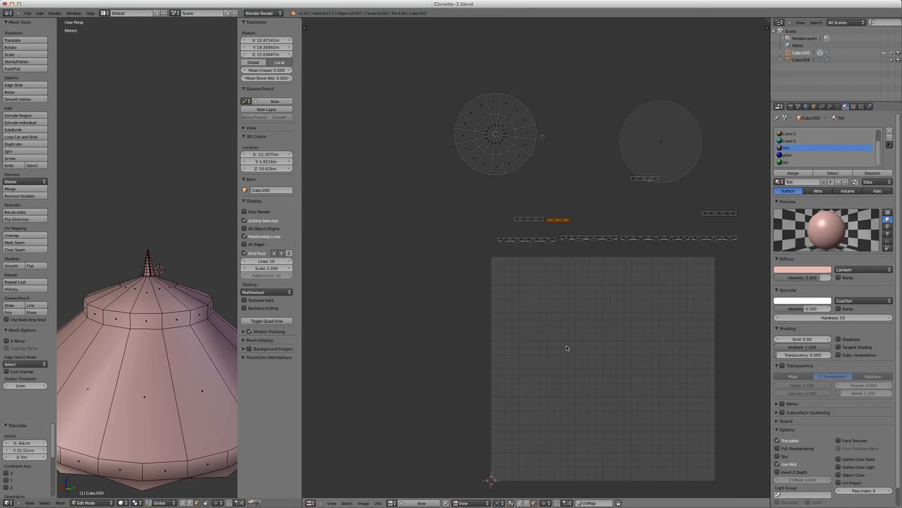
Select only the plain strip overlapping the large circle's lower edge and place it third in the plain strip row.
key("a")
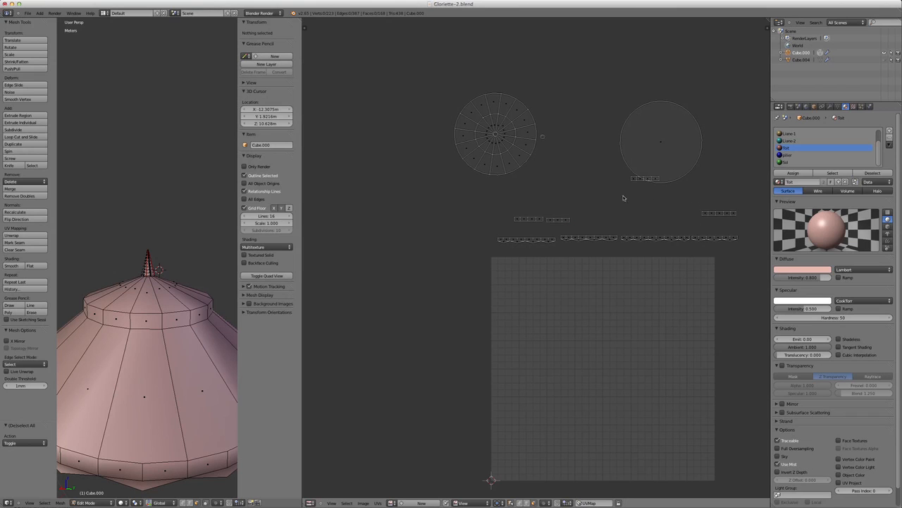
key("b")
left_click_drag(631, 170, 671, 189)
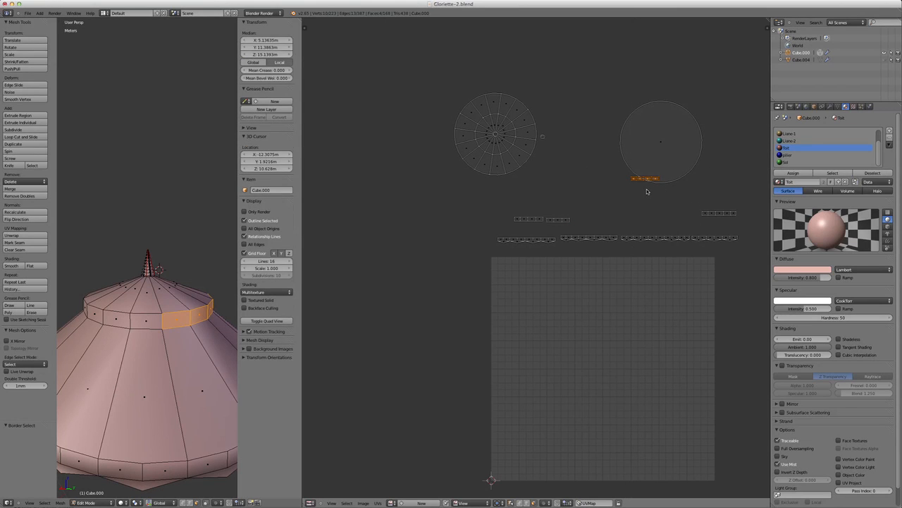
key("g")
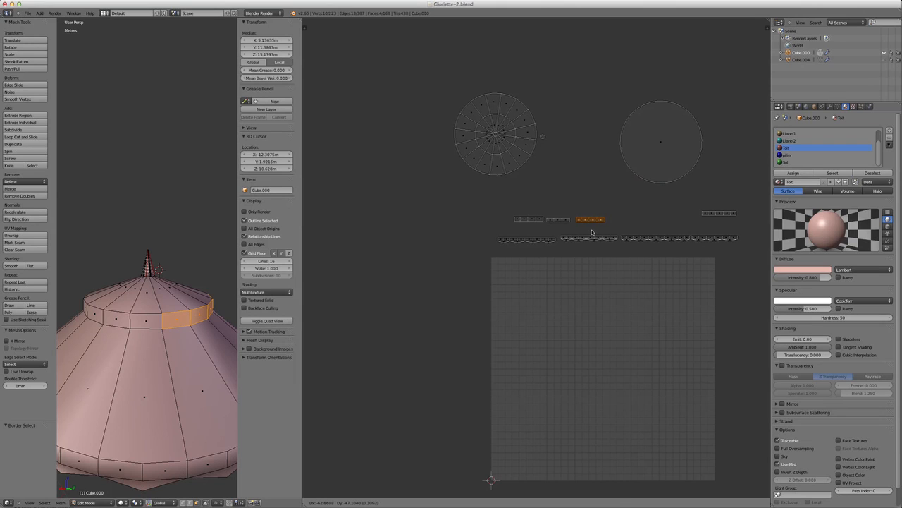
left_click(591, 233)
Select only the five-face plain strip and move it about X -42.2 cm, Y -2.6 cm to the end of the plain strip row.
key("a")
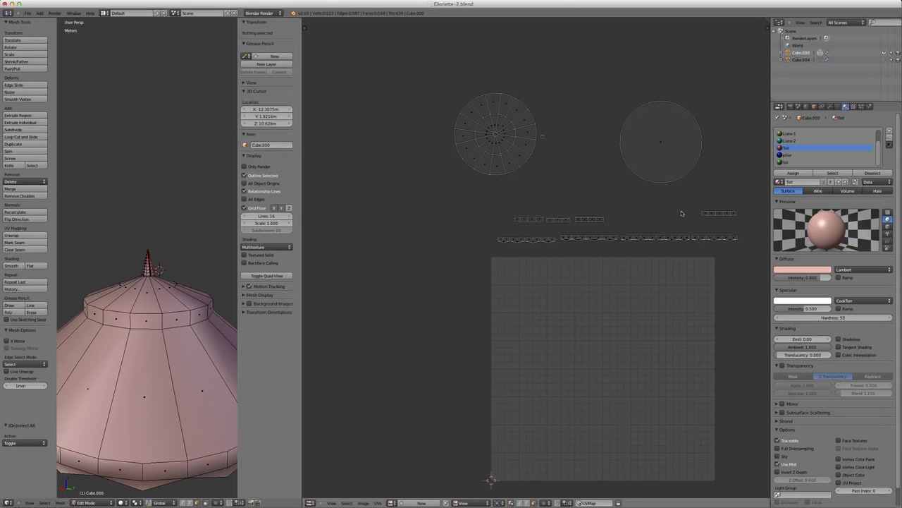
key("b")
left_click_drag(693, 204, 738, 225)
key("g")
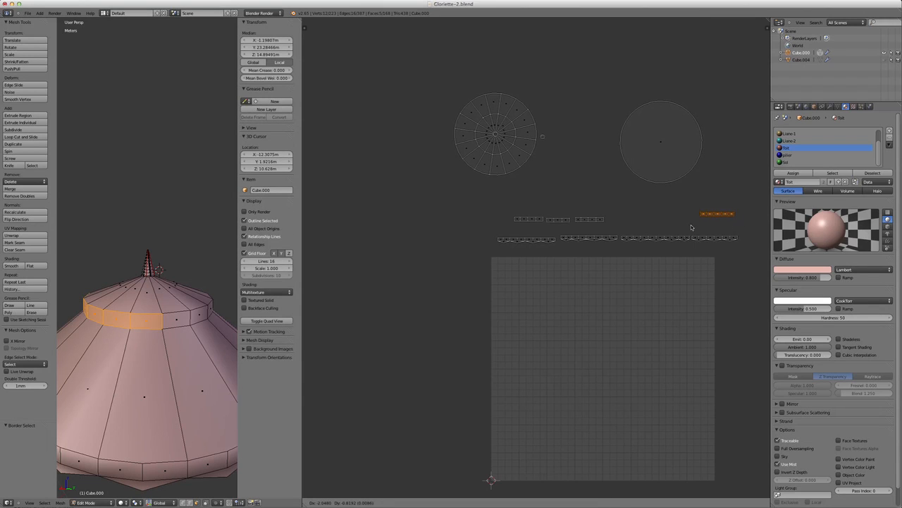
left_click(643, 230)
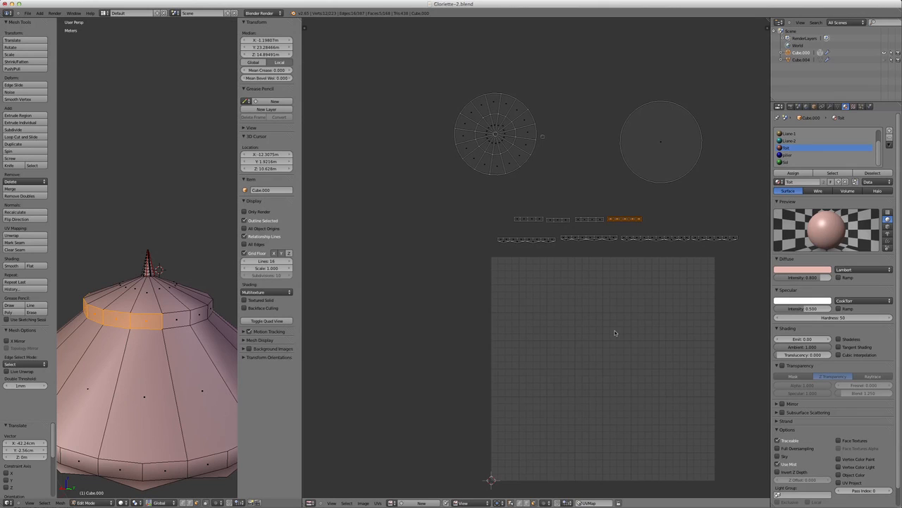
Select only the three-face strip and move it about X -15.1 cm, Y -1.5 cm to directly beneath the first four-face strip.
scroll(615, 333, "up", 2)
middle_click_drag(615, 332, 510, 365)
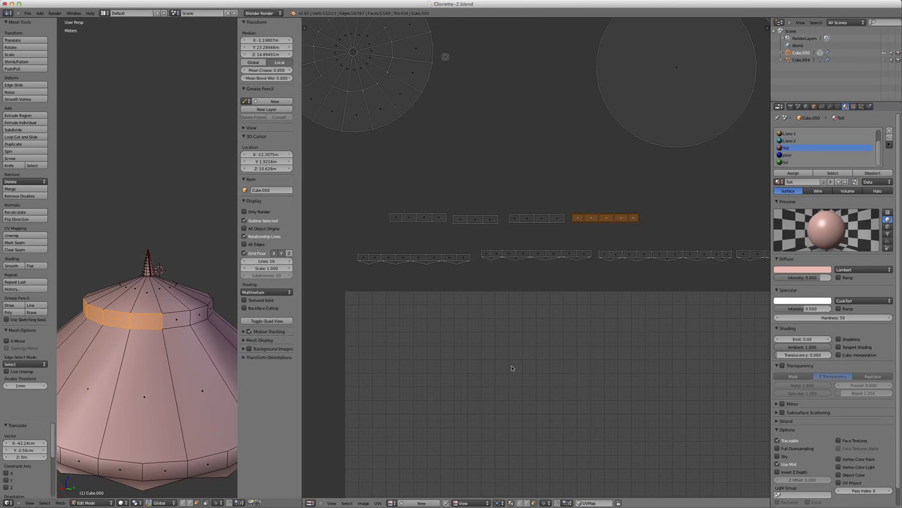
scroll(512, 367, "up", 1)
middle_click_drag(514, 359, 534, 396)
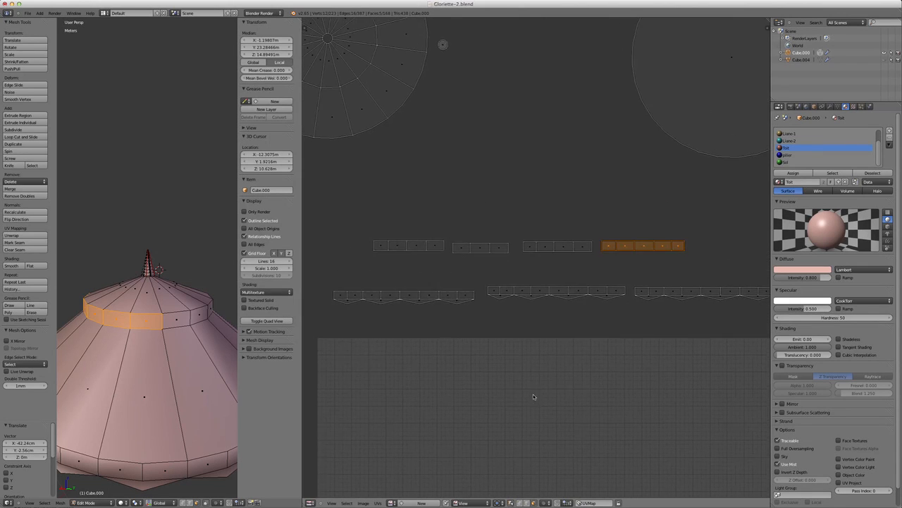
key("a")
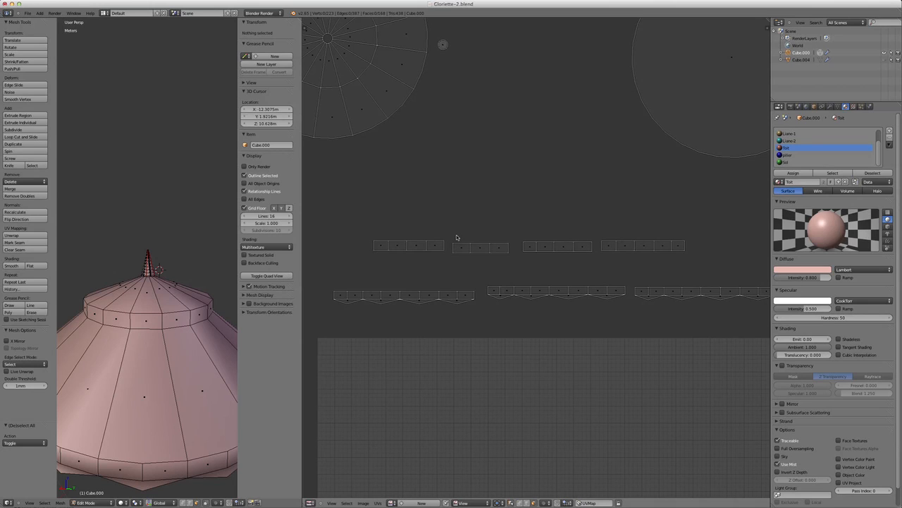
key("b")
left_click_drag(457, 237, 509, 266)
key("g")
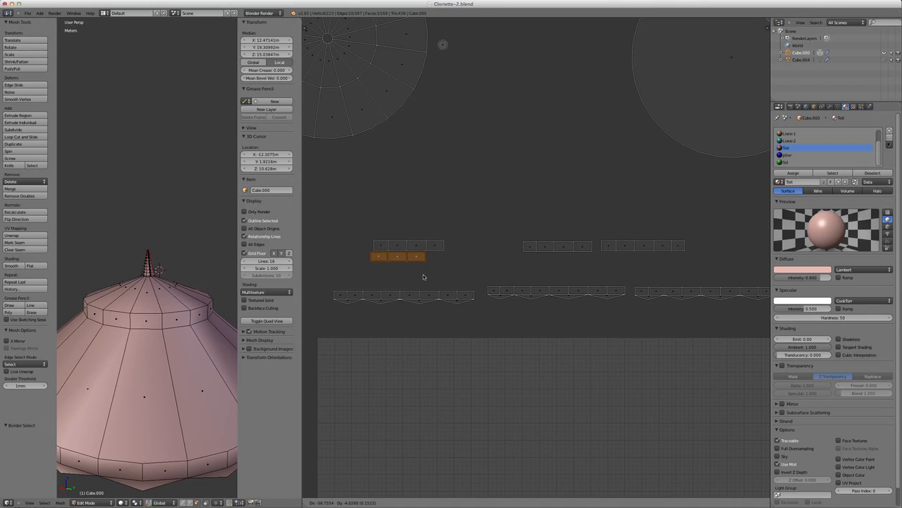
left_click(424, 276)
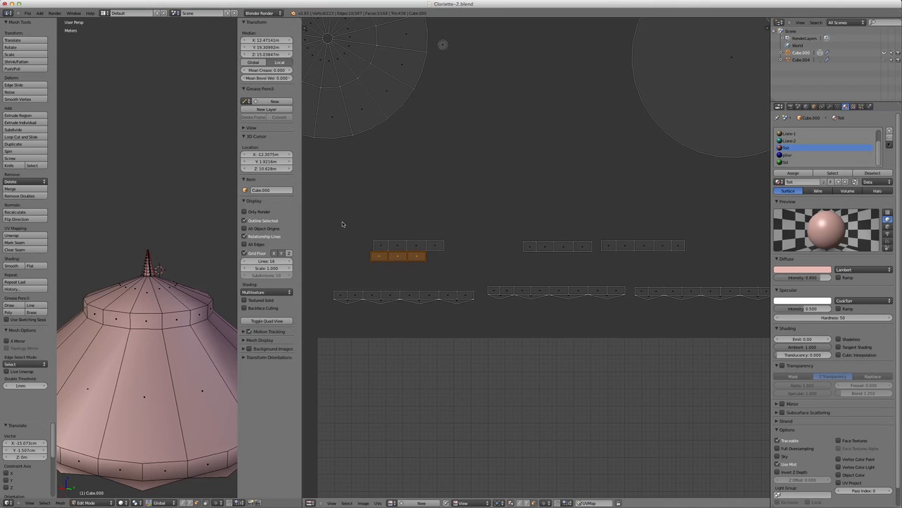
Select the first four-face strip together with the three-face strip and turn off UV and mesh selection sync to isolate them.
key("b")
left_click_drag(342, 224, 464, 276)
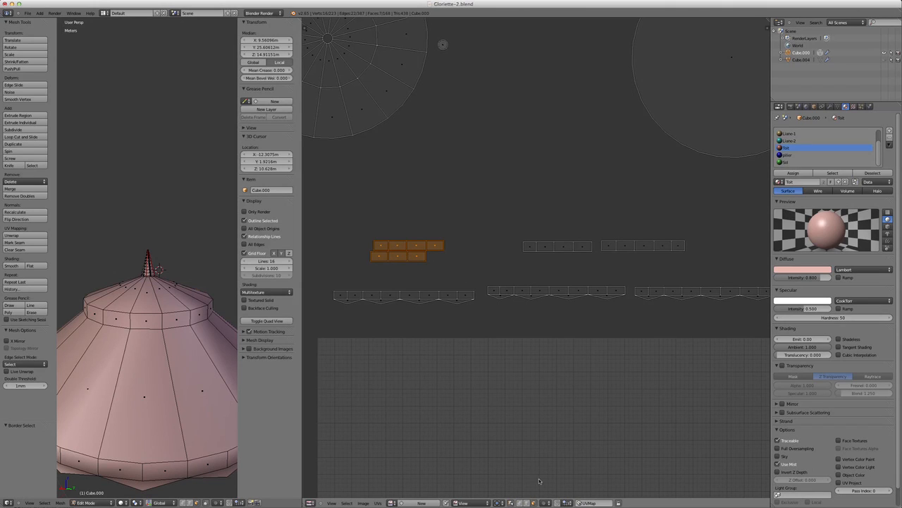
left_click(511, 502)
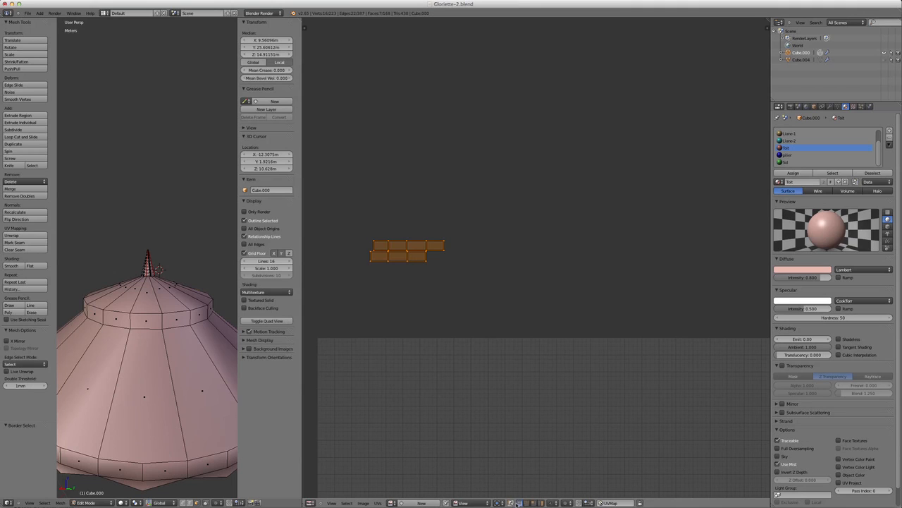
Select only the three-face strip and shift it sideways until its middle face lies beneath the last face of the four-face strip.
scroll(447, 327, "up", 3)
middle_click_drag(415, 287, 615, 304)
scroll(573, 323, "up", 3)
middle_click_drag(572, 322, 646, 327)
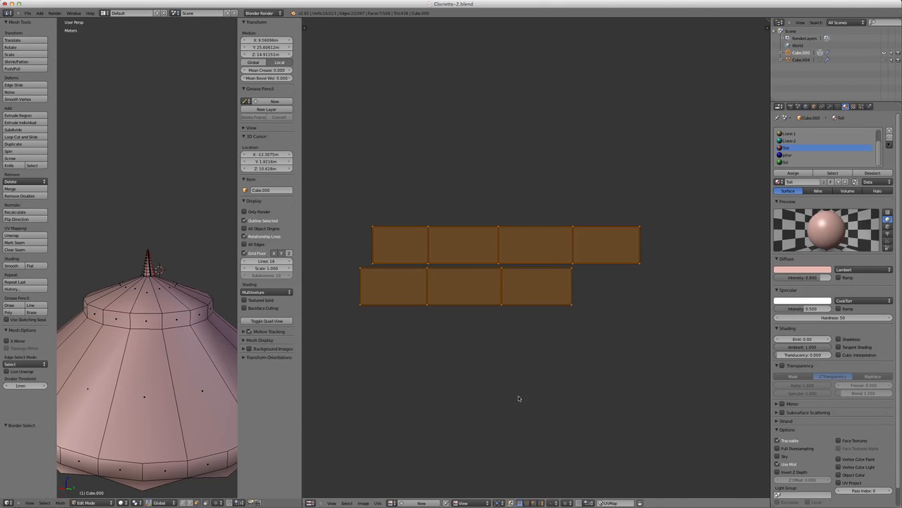
key("a")
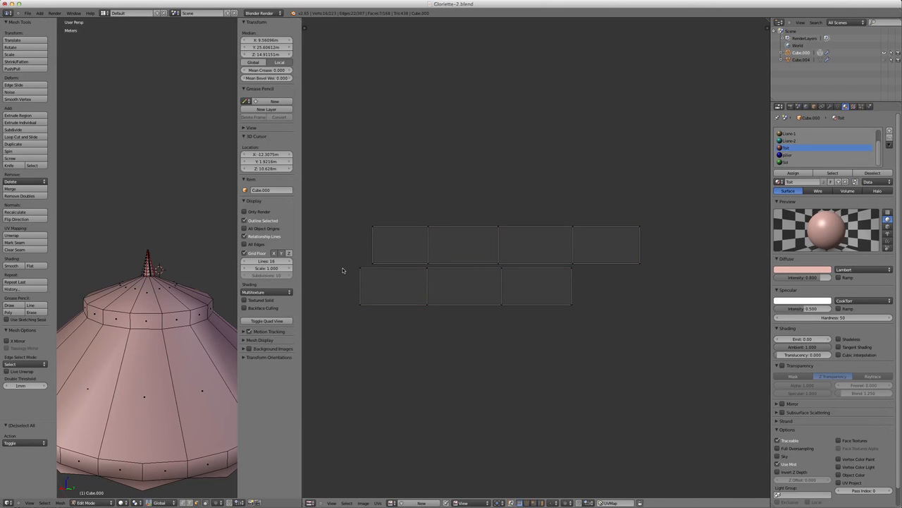
key("b")
left_click_drag(346, 266, 618, 334)
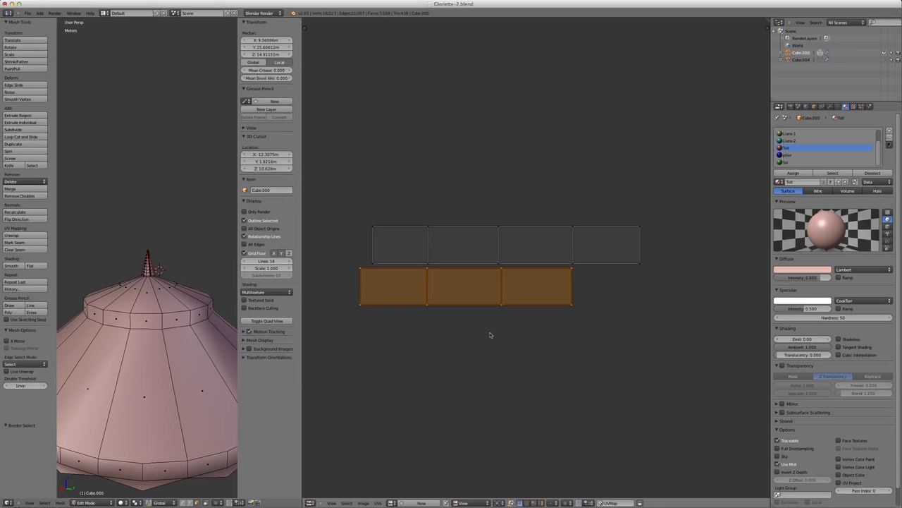
key("g")
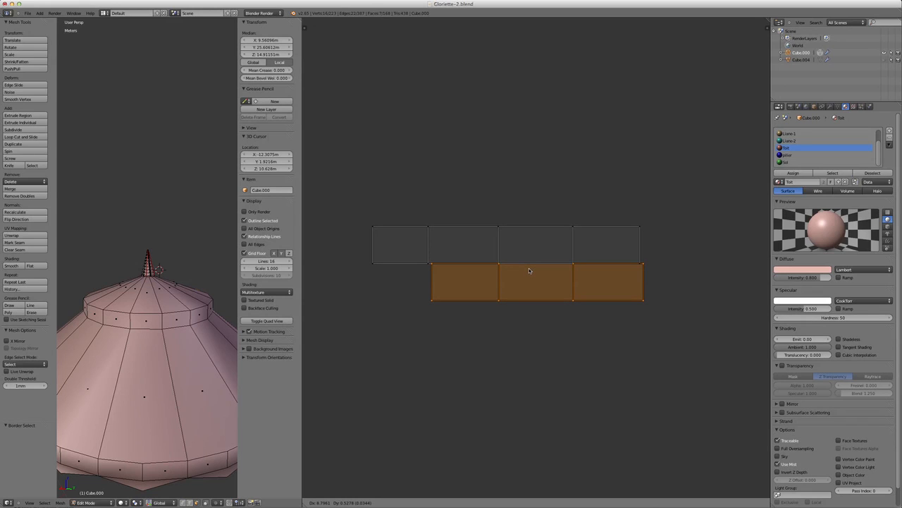
left_click(530, 271)
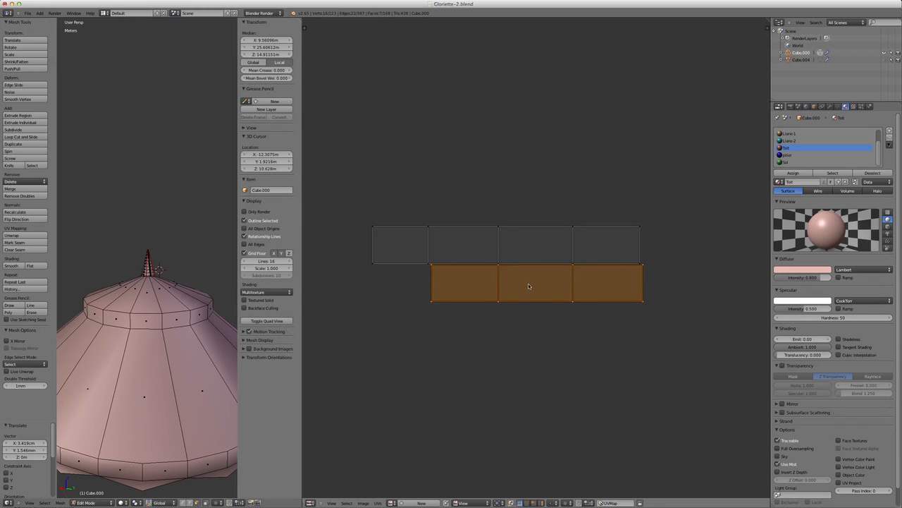
key("g")
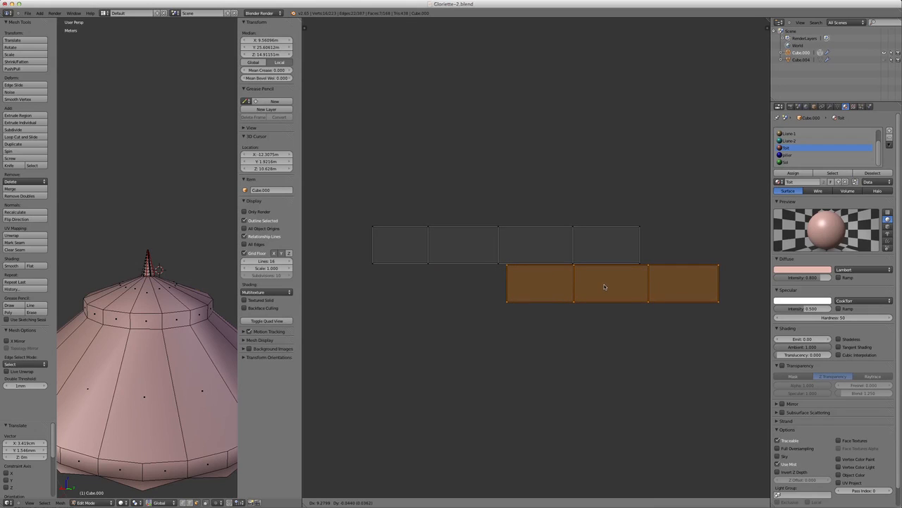
left_click(604, 287)
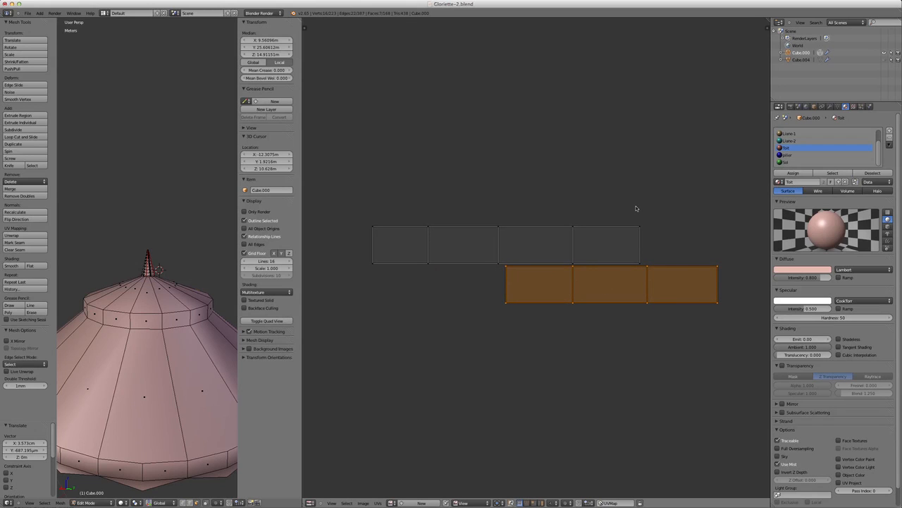
Move the end edge of the four-face strip about 3.26 mm along X to match the seam of the strip beneath.
key("a")
left_click(632, 208)
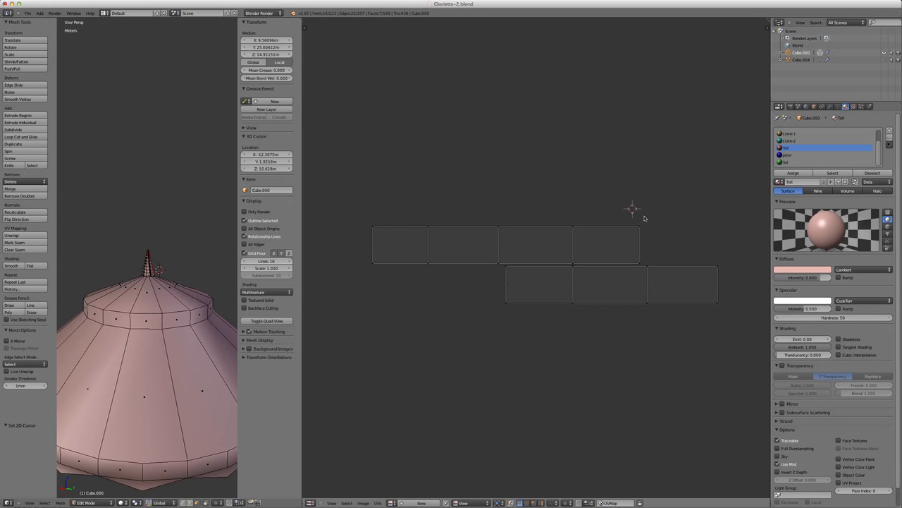
key("b")
left_click_drag(631, 221, 641, 262)
key("g")
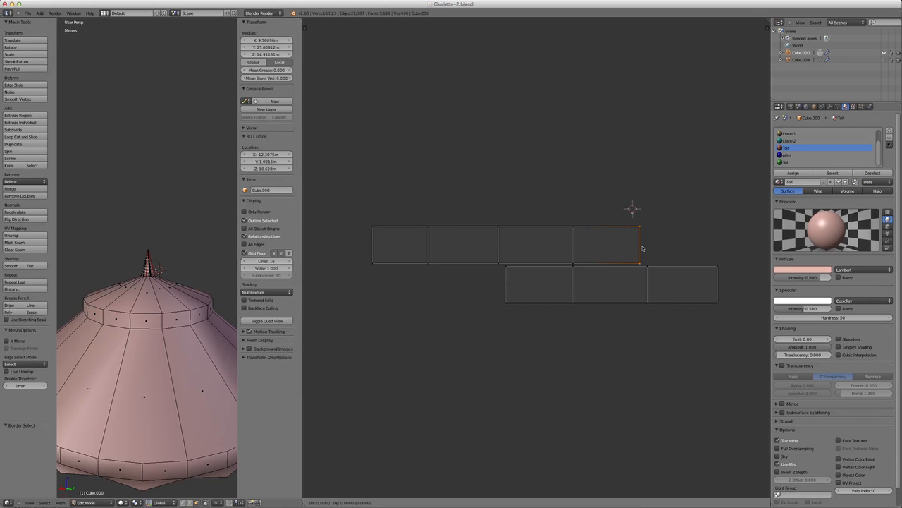
key("x")
left_click(649, 249)
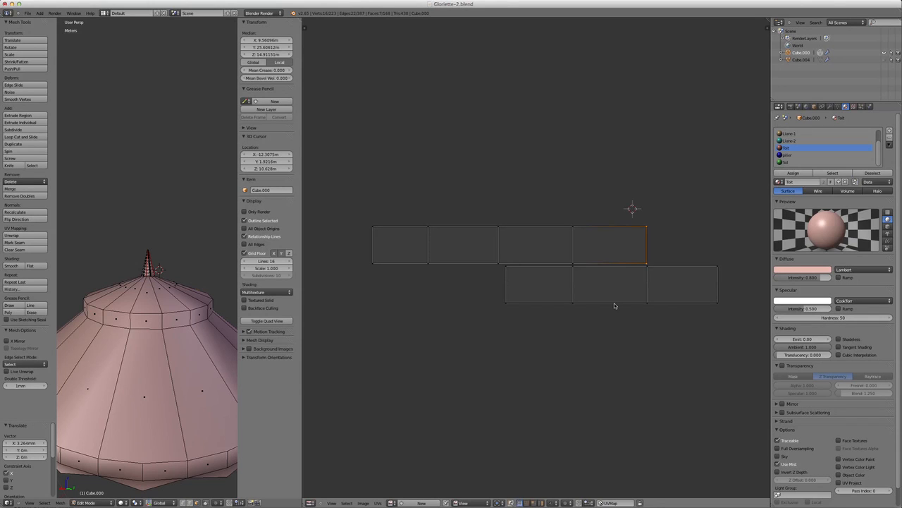
Select only the three-face strip and move it back about 7.16 cm along X, aligning its last seam with the four-face strip's middle seam.
key("a")
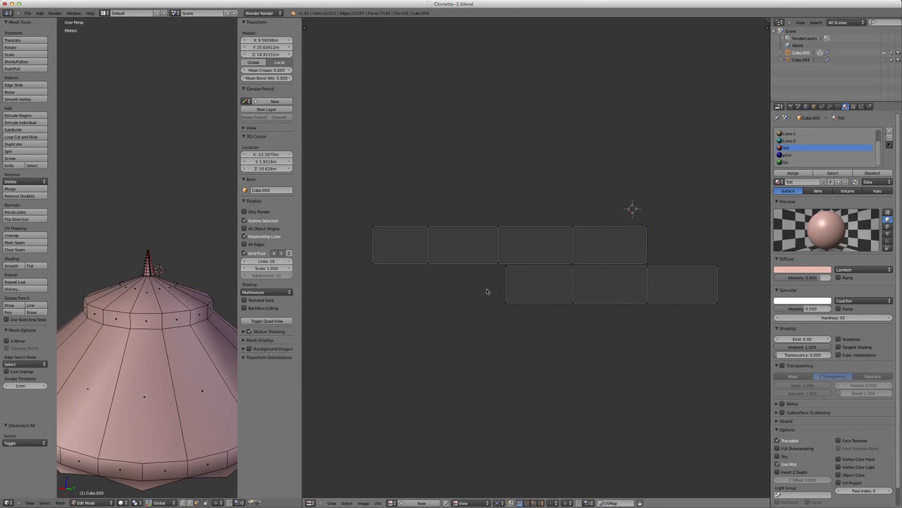
key("b")
left_click_drag(488, 322, 748, 266)
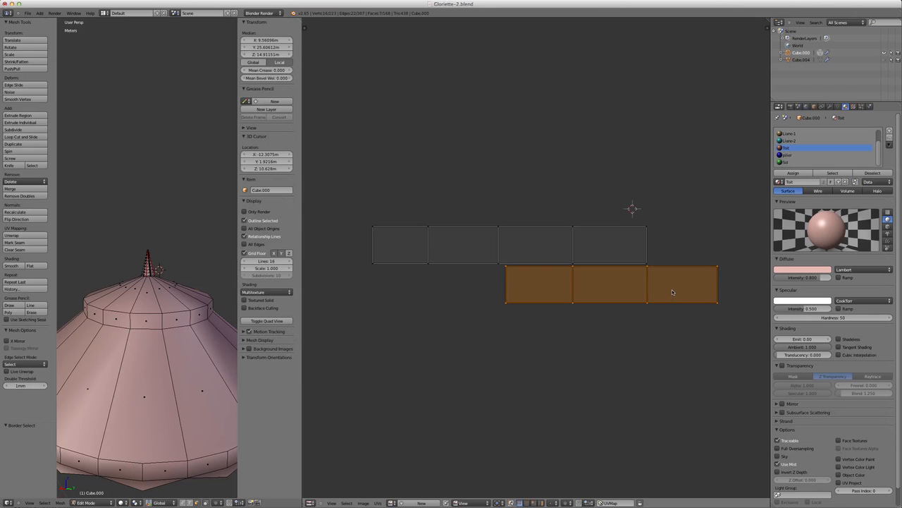
key("g")
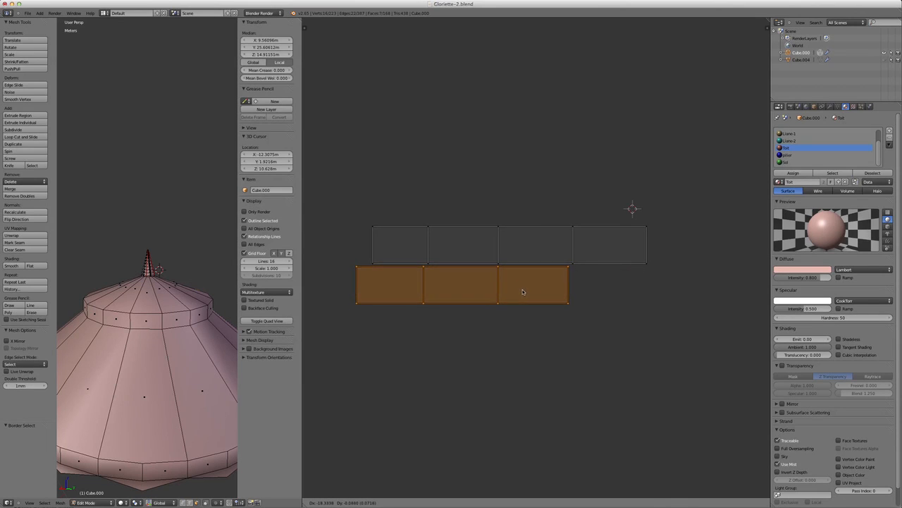
left_click(522, 292)
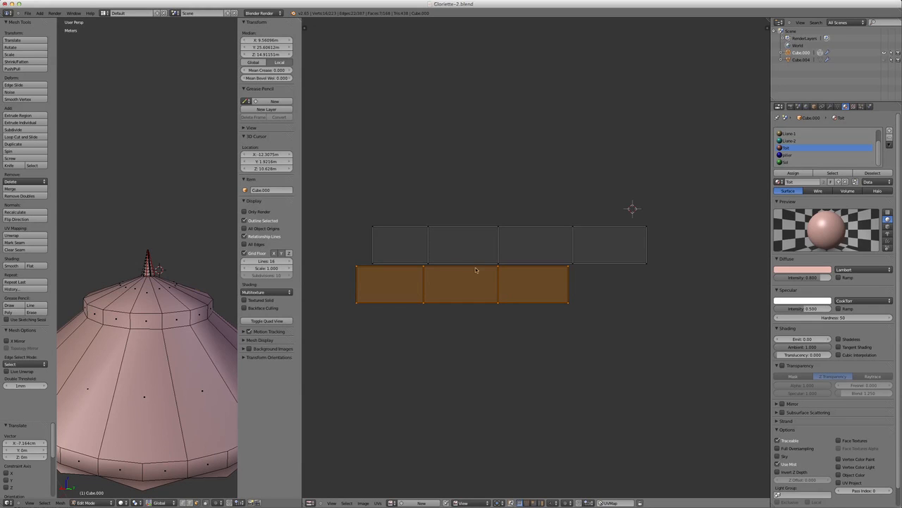
Move the first face of the four-face strip about -2.4 mm along X so its inner seam meets the seam beneath.
key("a")
key("b")
left_click_drag(356, 217, 489, 266)
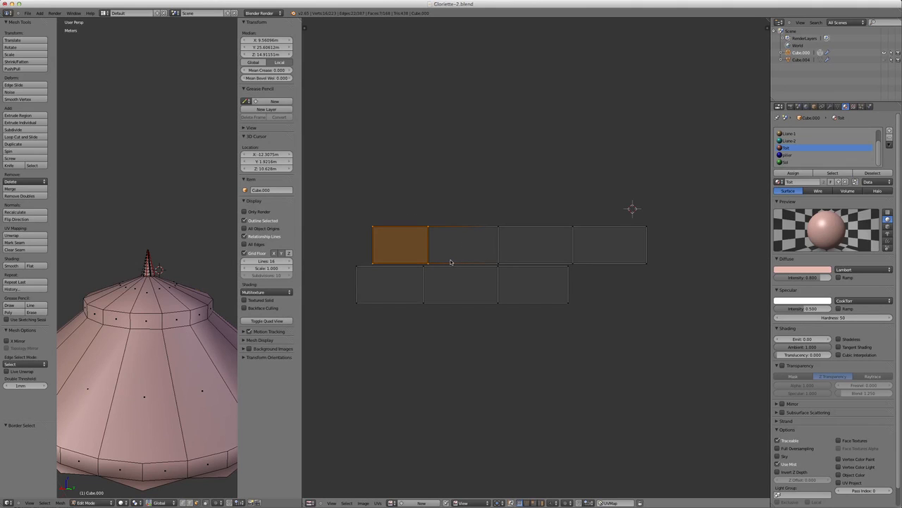
key("g")
key("x")
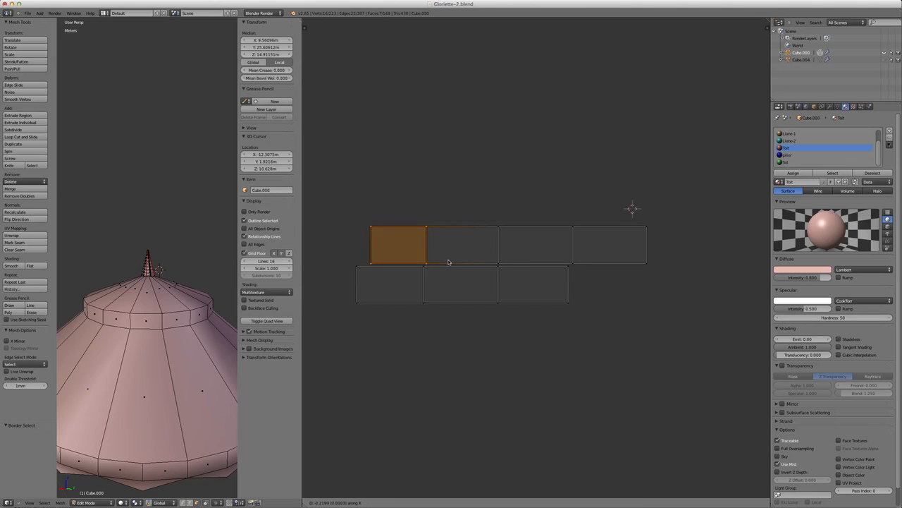
left_click(447, 262)
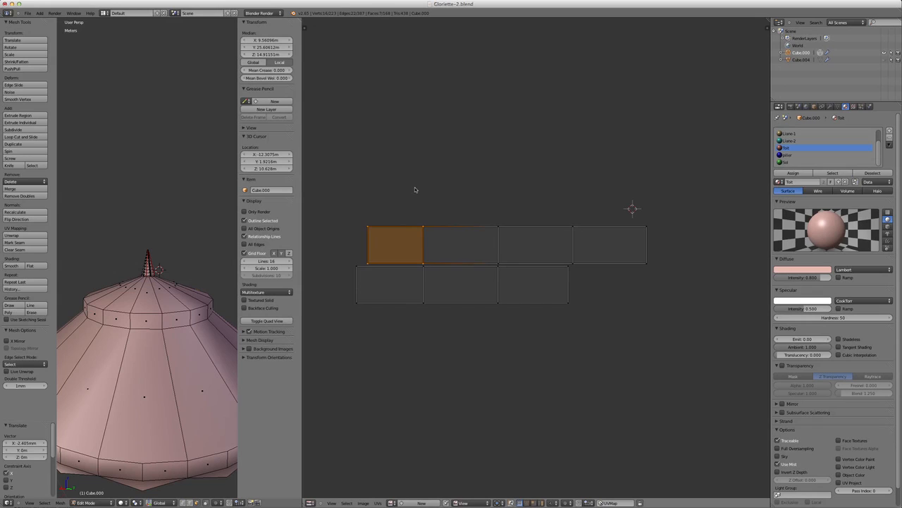
Select only the three-face strip and move it about -3.61 cm along X, aligning its last seam with the four-face strip's first seam.
key("a")
key("b")
left_click_drag(359, 213, 344, 155)
key("b")
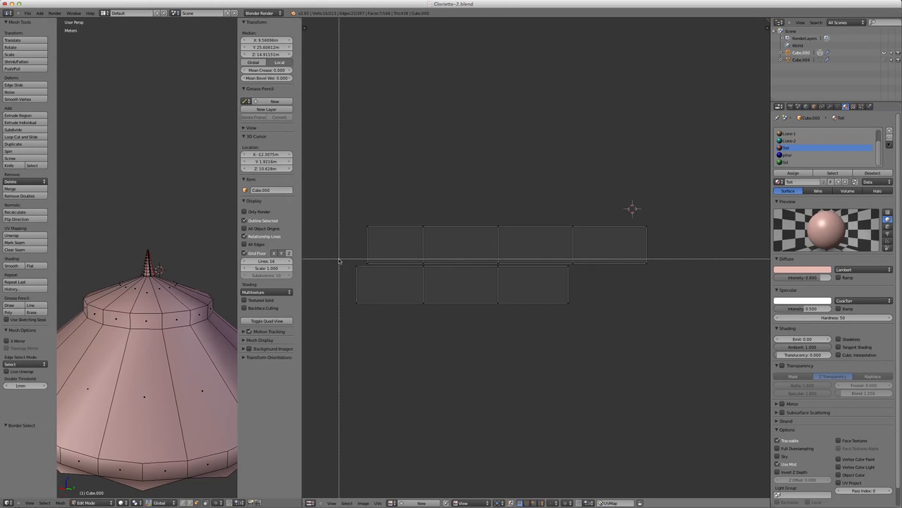
left_click_drag(341, 265, 597, 338)
key("g")
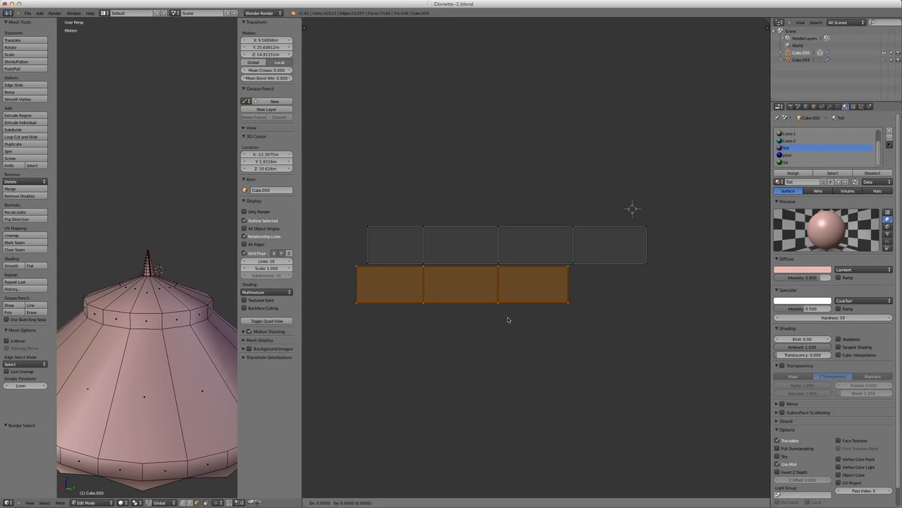
key("x")
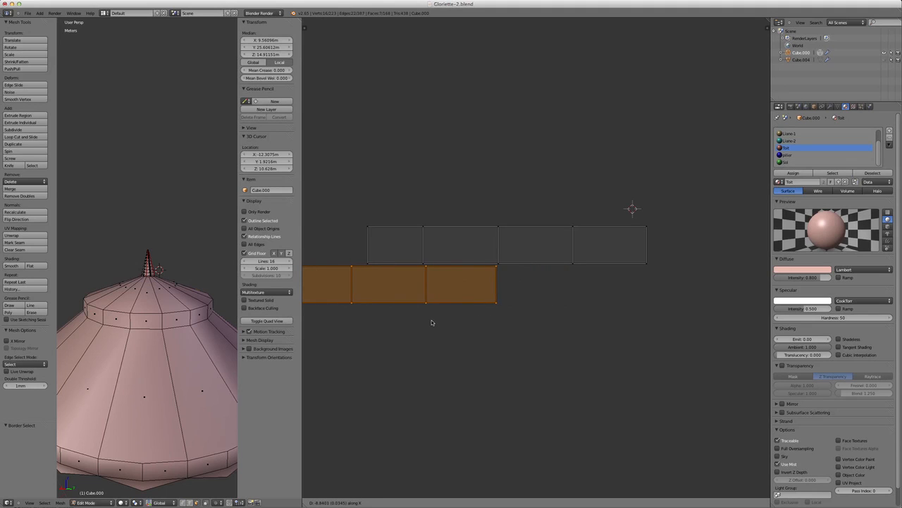
left_click(433, 321)
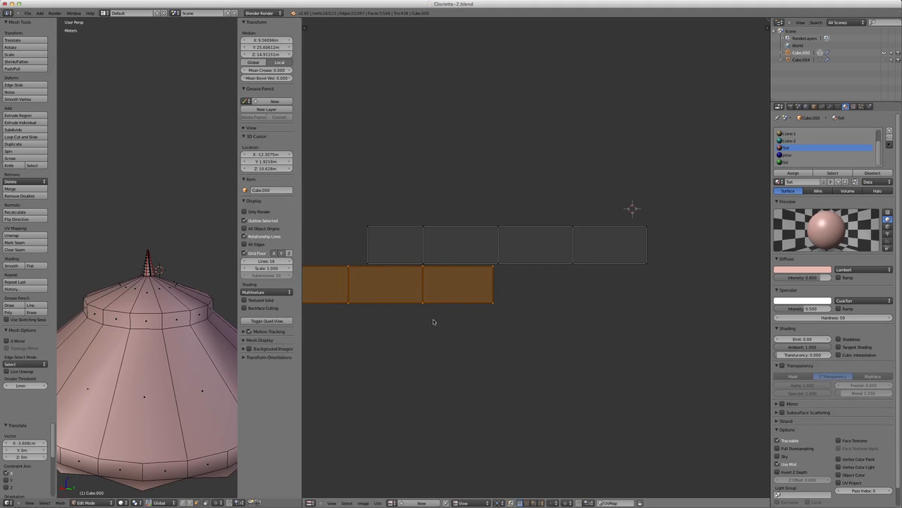
Move the four-face strip's outer edge beside its first face along X to match the seam of the strip beneath.
key("a")
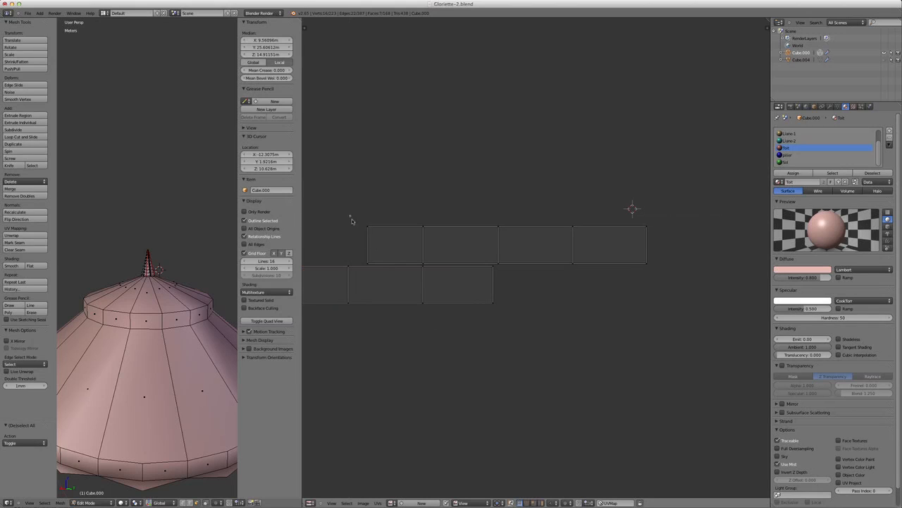
left_click_drag(351, 220, 385, 271)
key("g")
key("x")
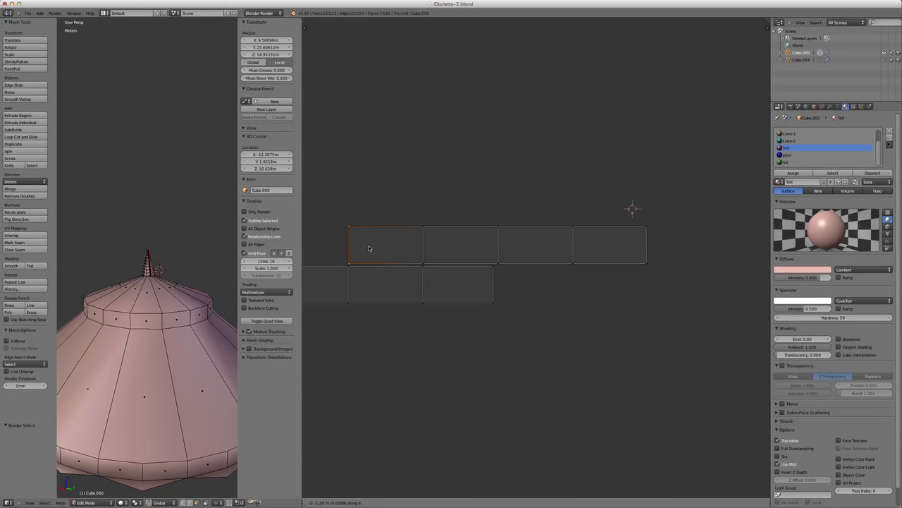
left_click(368, 247)
Select only the three-face strip and move it back about 3.61 cm along X, aligning its two inner seams with the four-face strip's first two.
key("a")
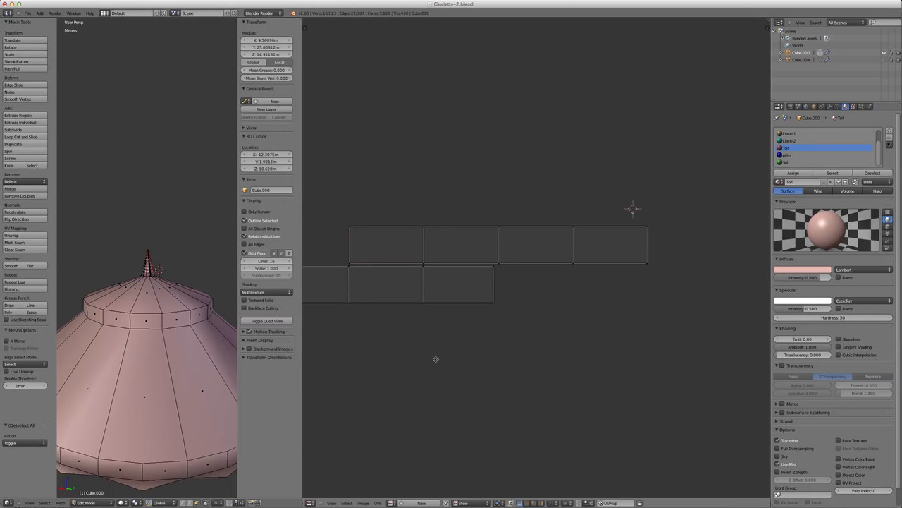
middle_click_drag(435, 359, 487, 359)
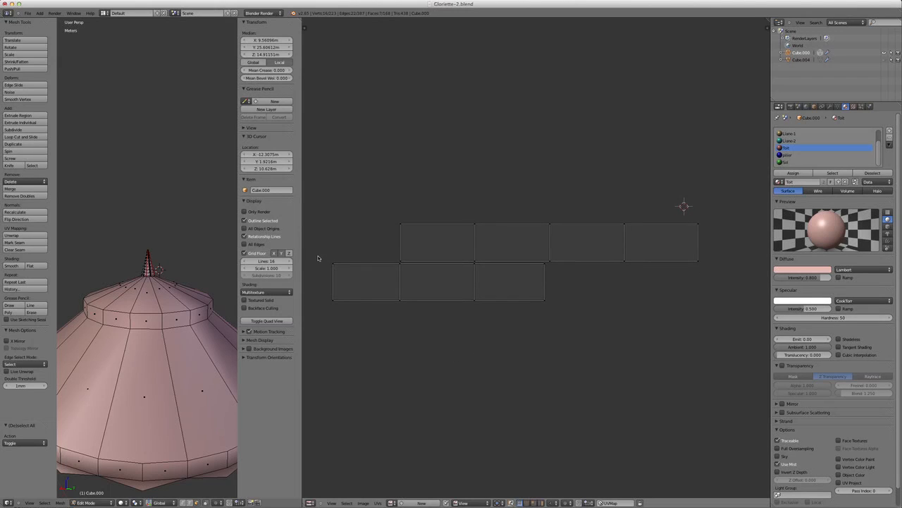
key("b")
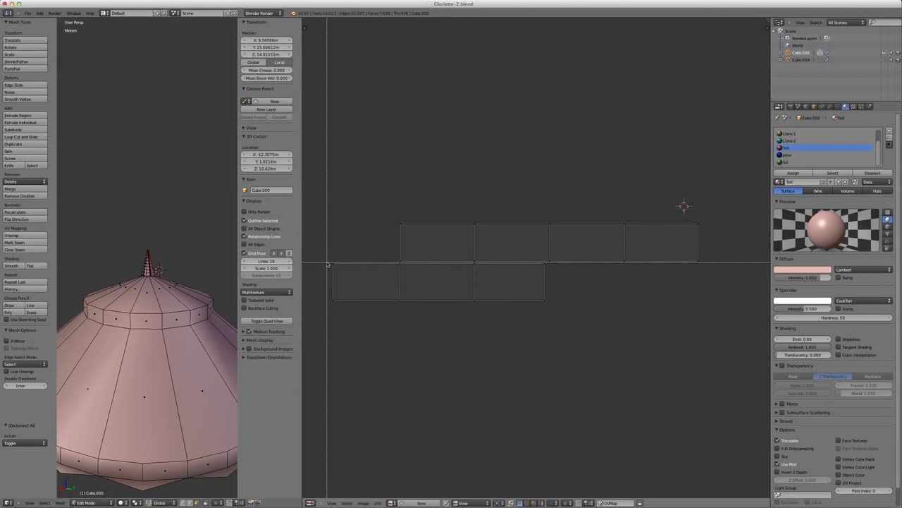
left_click_drag(328, 266, 556, 311)
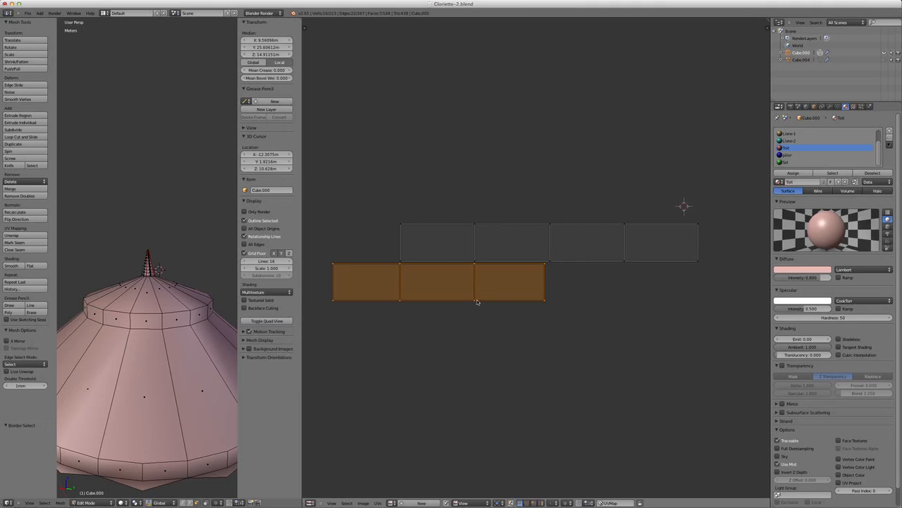
key("g")
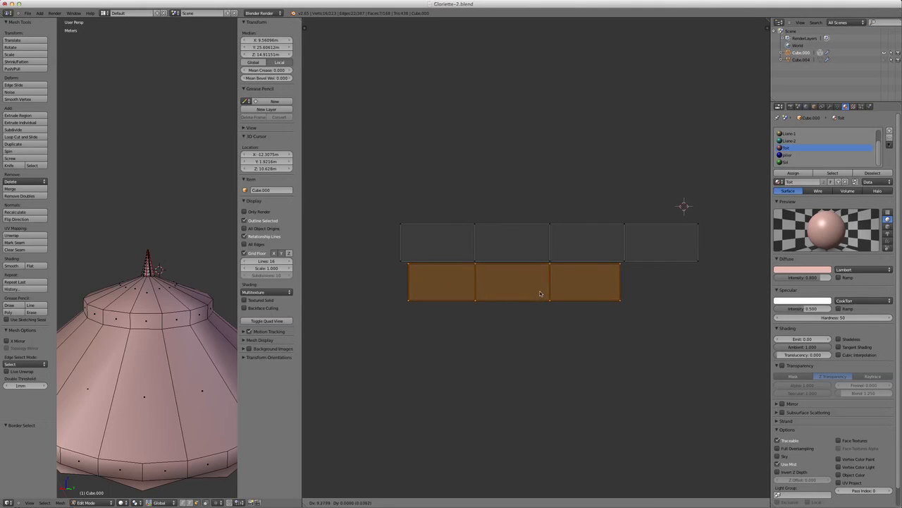
left_click(540, 293)
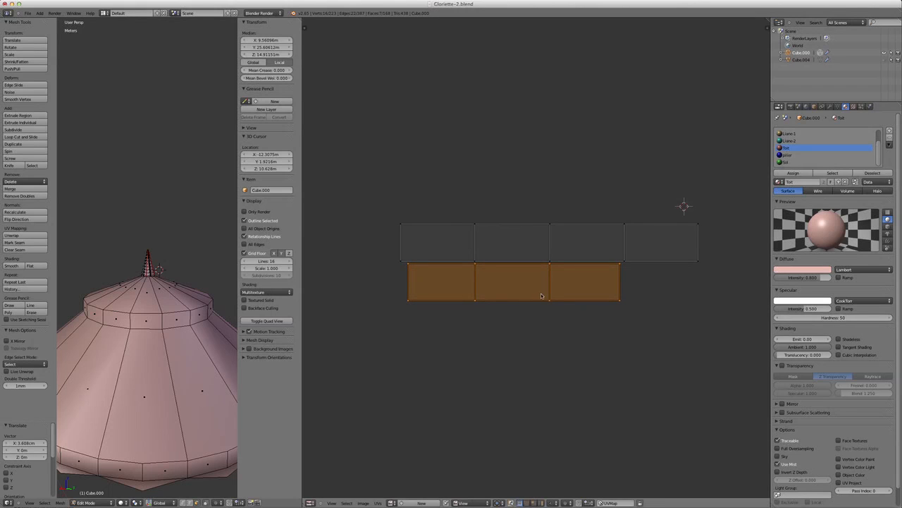
Move the end edge of the three-face strip's last face along X to match the four-face strip's third seam.
key("a")
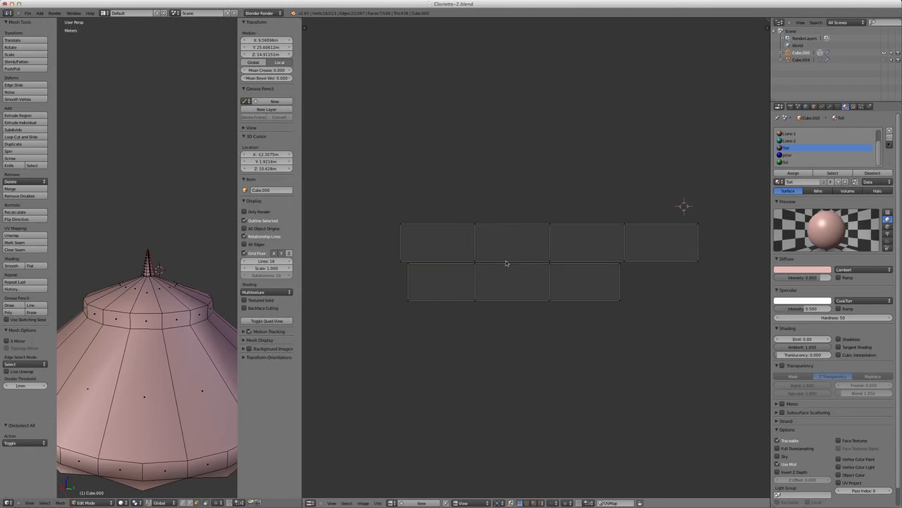
key("b")
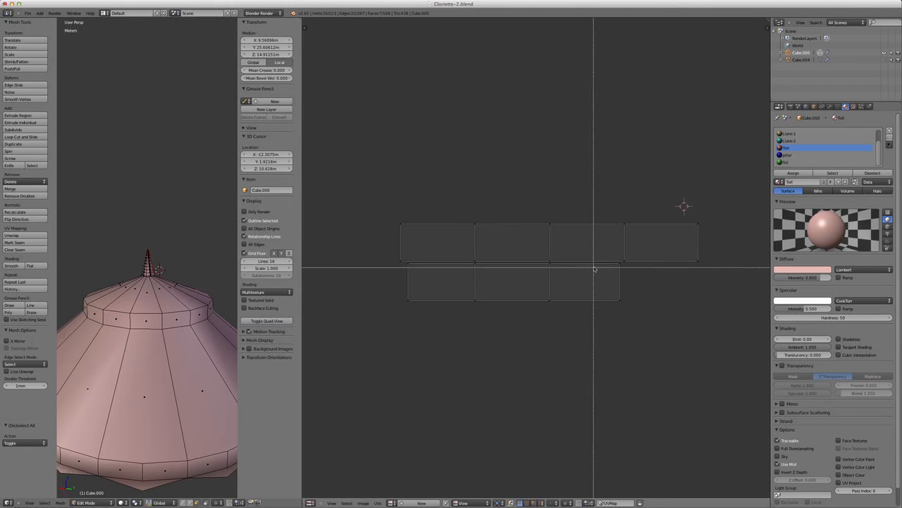
left_click_drag(610, 259, 624, 327)
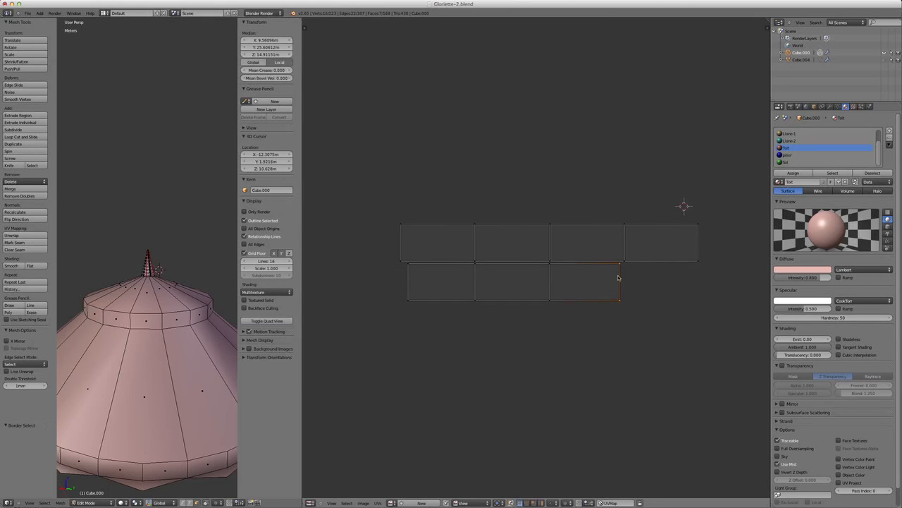
key("g")
key("x")
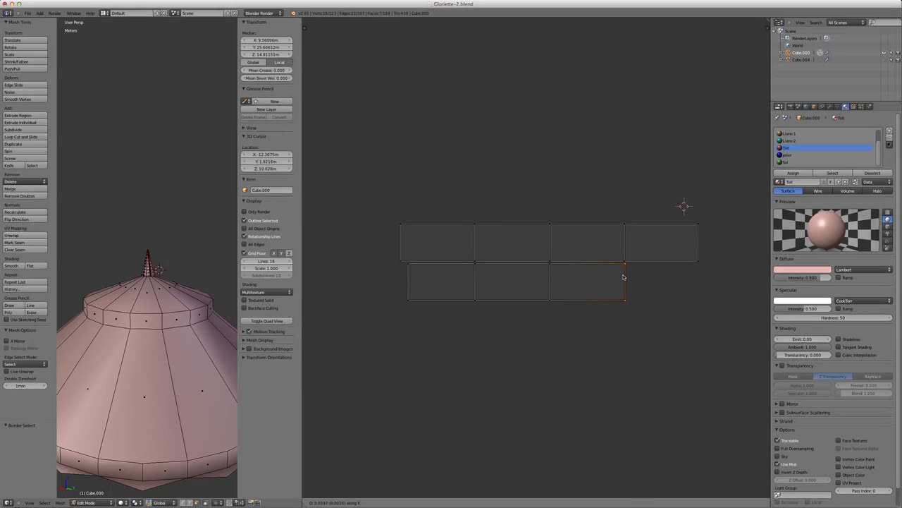
left_click(623, 277)
Move the three-face strip's starting edge about -3.44 mm along X to line up with the four-face strip's starting edge.
key("a")
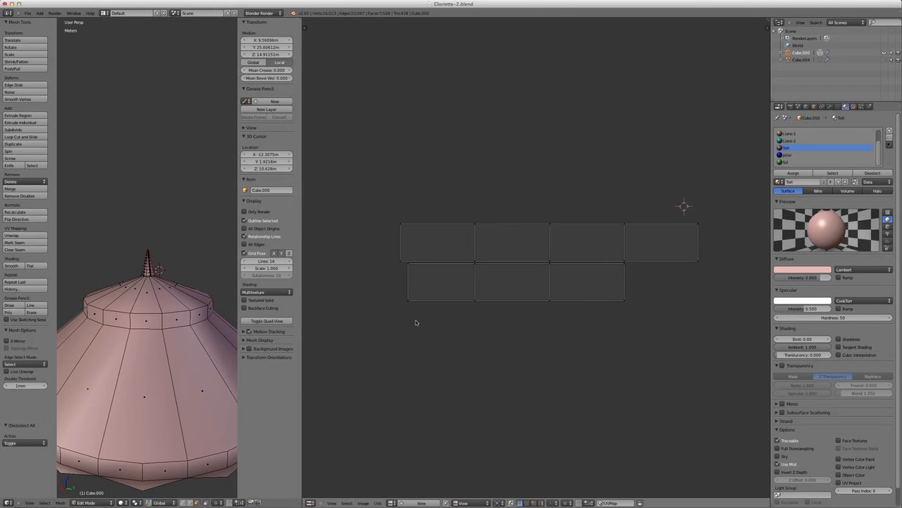
key("b")
left_click_drag(401, 262, 431, 319)
key("g")
key("x")
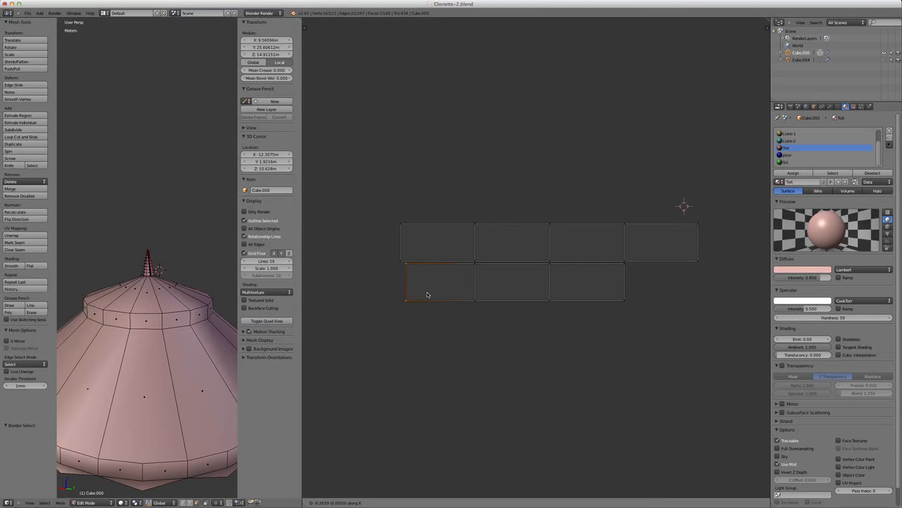
left_click(423, 294)
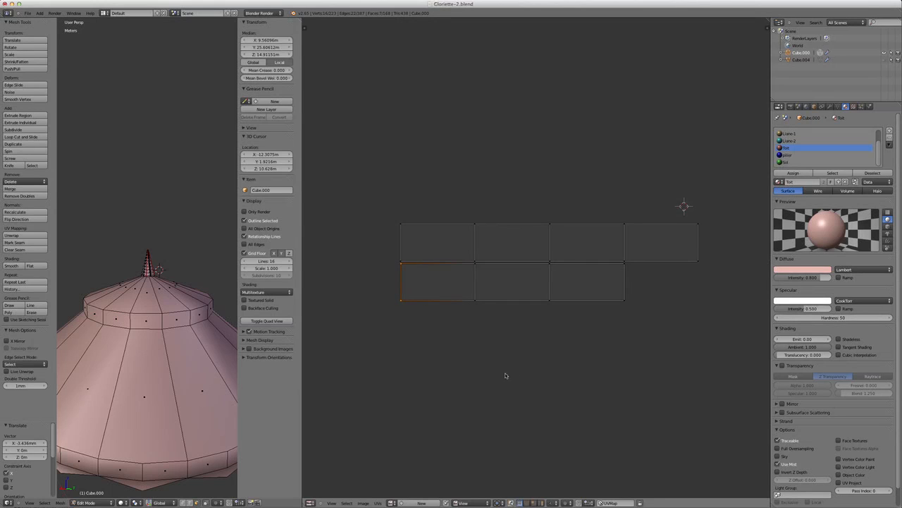
Turn UV and mesh selection sync back on to display all the roof islands.
key("a")
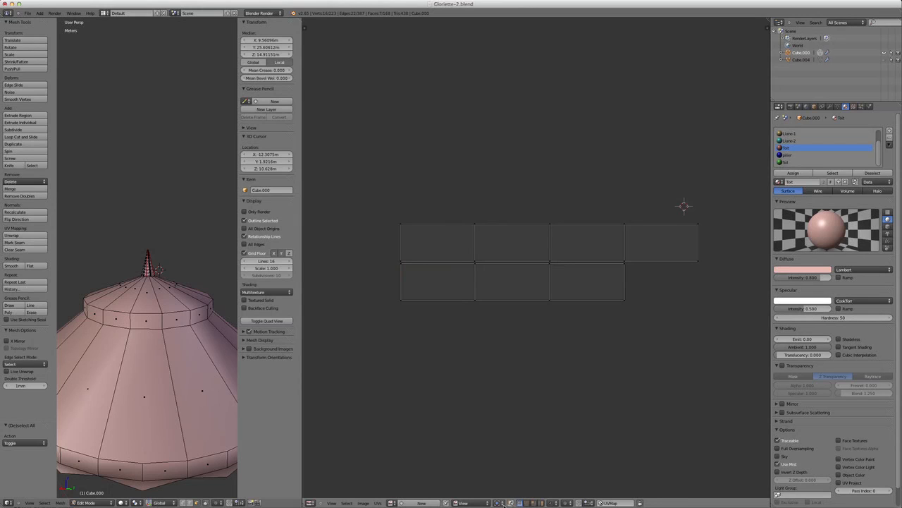
key("a")
scroll(528, 328, "down", 4)
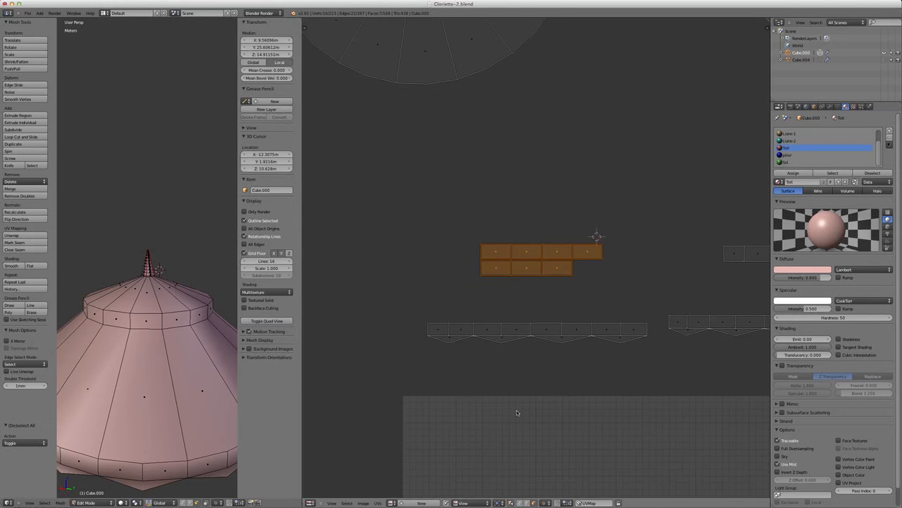